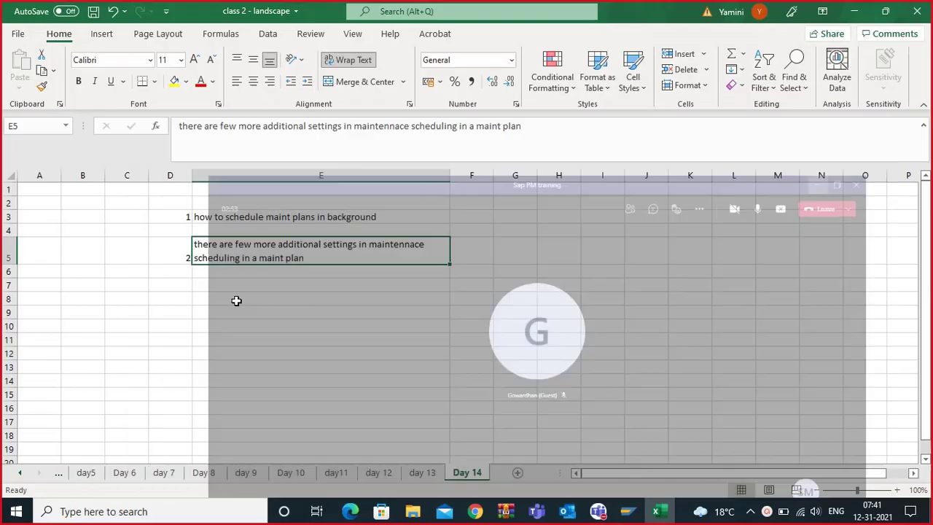
Minimize the floating meeting window that covers part of the sheet.
{"action": "left_click", "coordinate": [199, 300]}
{"action": "left_click", "coordinate": [298, 210]}
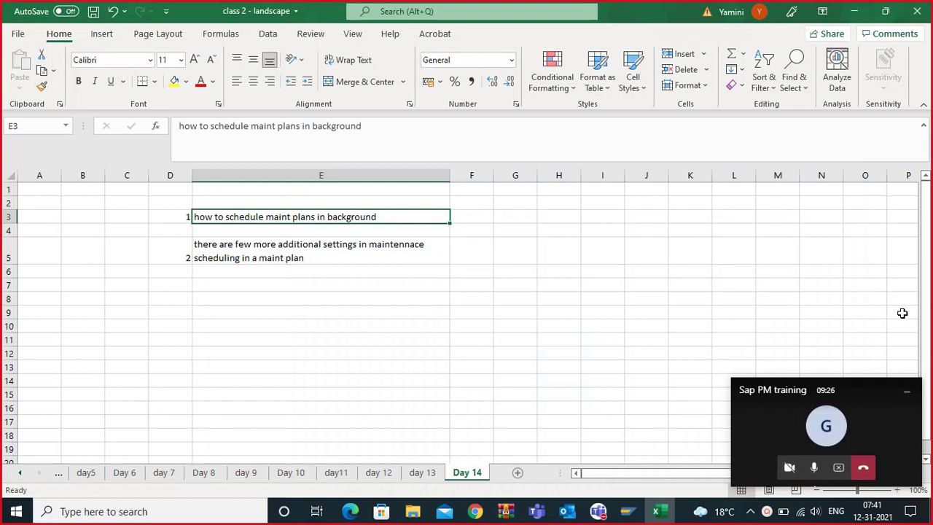
{"action": "left_click", "coordinate": [906, 391]}
Enter the note "IP10 - schedule a maint plan" in cell E8 of the Day 14 sheet.
{"action": "left_click", "coordinate": [212, 310]}
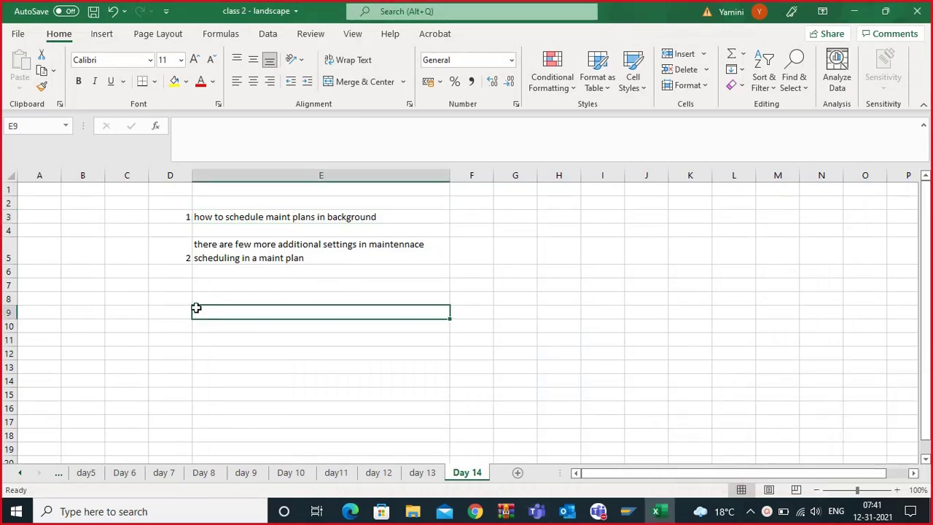
{"action": "left_click", "coordinate": [167, 300]}
{"action": "left_click", "coordinate": [199, 304]}
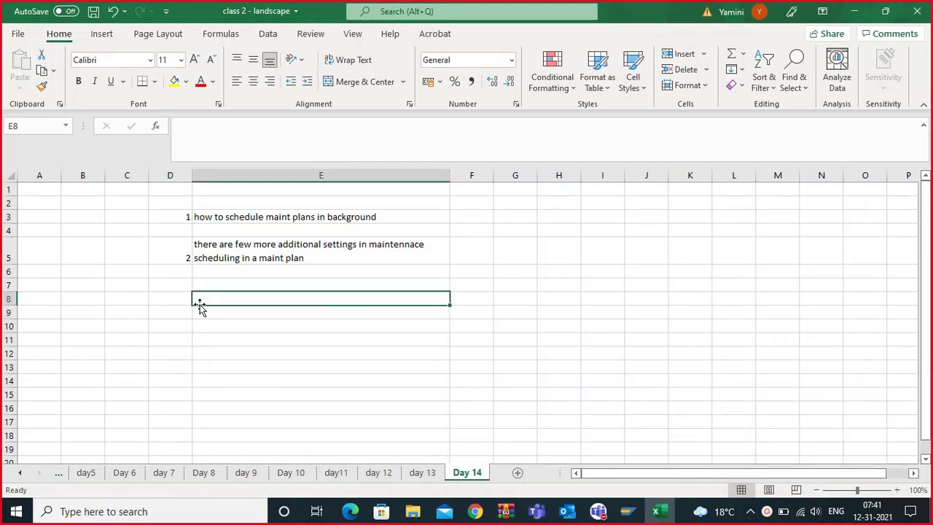
{"action": "type", "text": "IP10"}
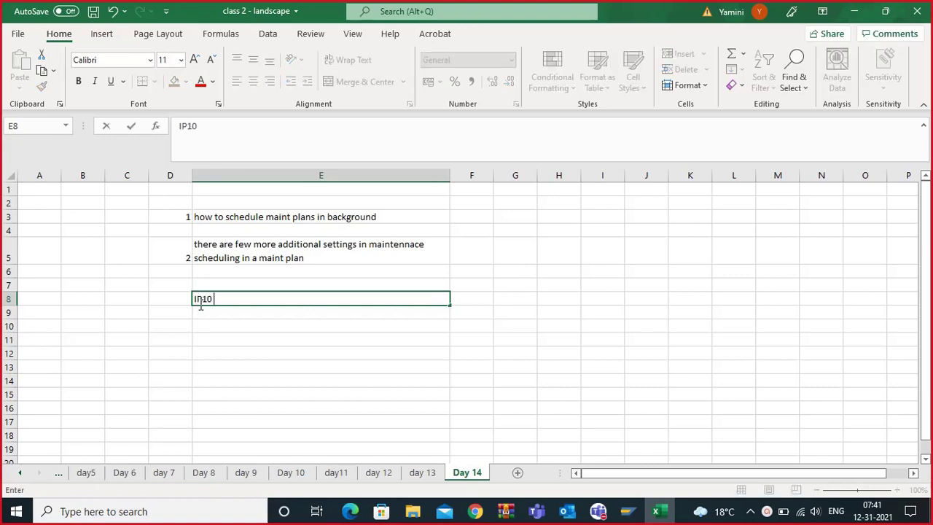
{"action": "type", "text": " - s"}
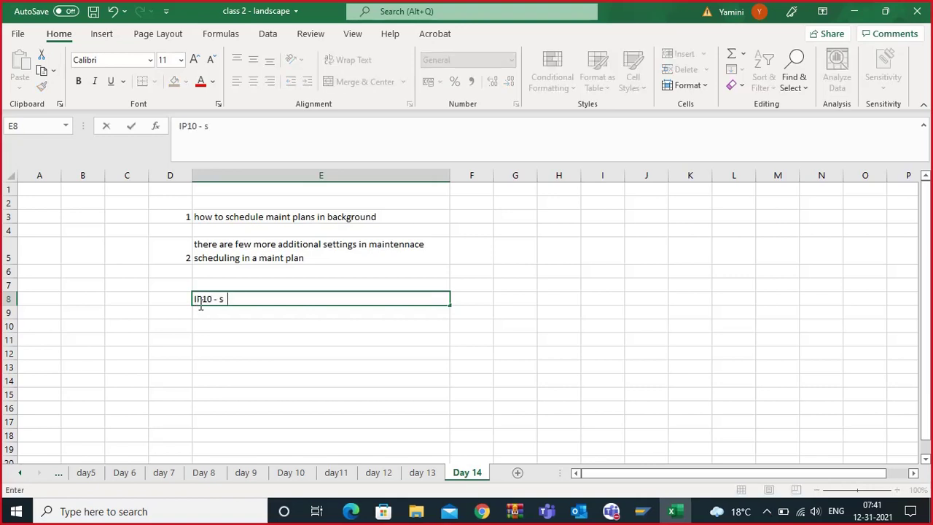
{"action": "type", "text": "chedule a maint"}
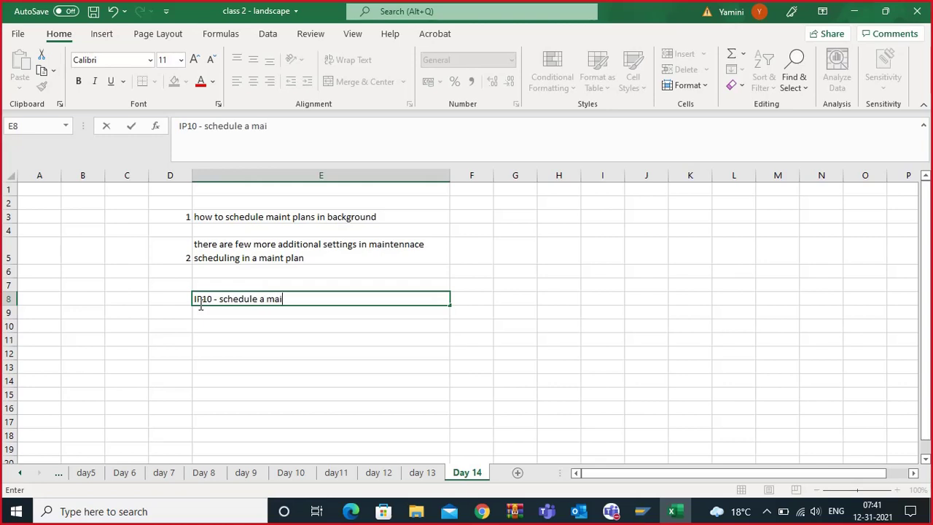
{"action": "key", "text": "BackSpace"}
{"action": "key", "text": "BackSpace"}
{"action": "type", "text": "nt plan"}
{"action": "left_click", "coordinate": [210, 335]}
Append "- manually we need to schedule" to the IP10 note in cell E8.
{"action": "double_click", "coordinate": [323, 299]}
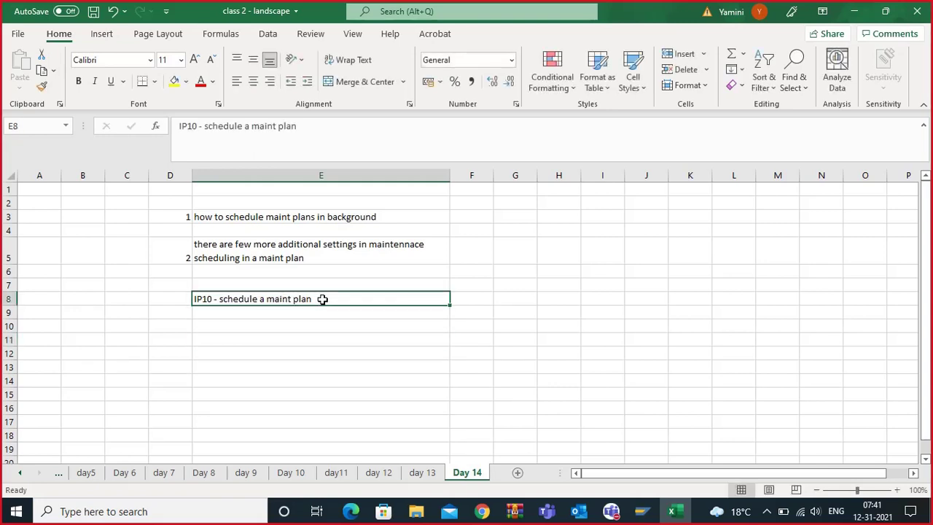
{"action": "type", "text": "- manually we n"}
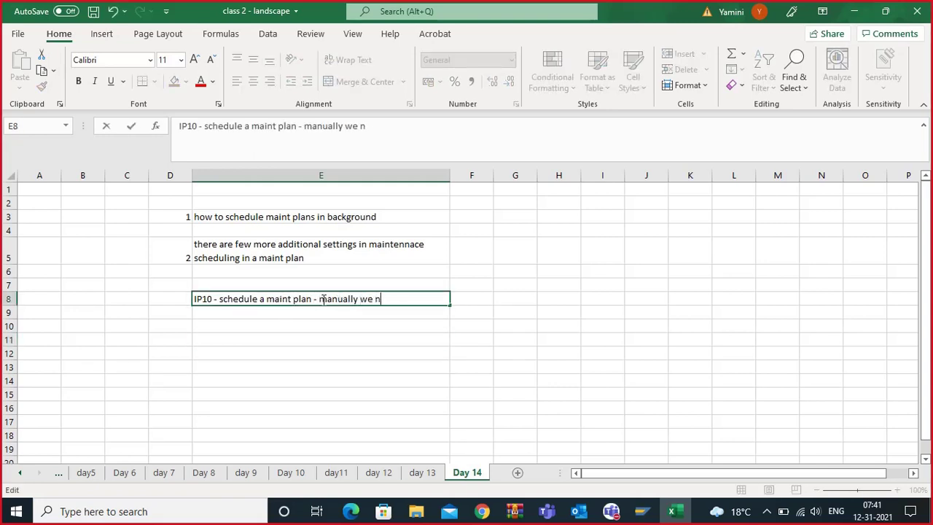
{"action": "type", "text": "eed to schedule"}
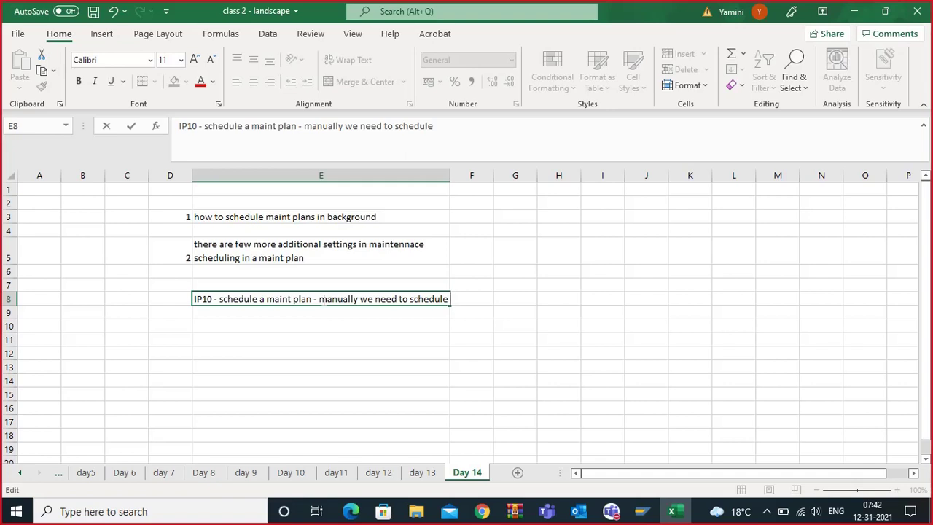
{"action": "left_click", "coordinate": [244, 338]}
Number the rows by entering 1 in cell D8 and 2 in cell D9.
{"action": "left_click", "coordinate": [181, 289]}
{"action": "left_click", "coordinate": [181, 299]}
{"action": "type", "text": "1"}
{"action": "key", "text": "Return"}
{"action": "type", "text": "2"}
Enter the second point "one maint plan can be scheduled at one time" in cell E9.
{"action": "left_click", "coordinate": [229, 310]}
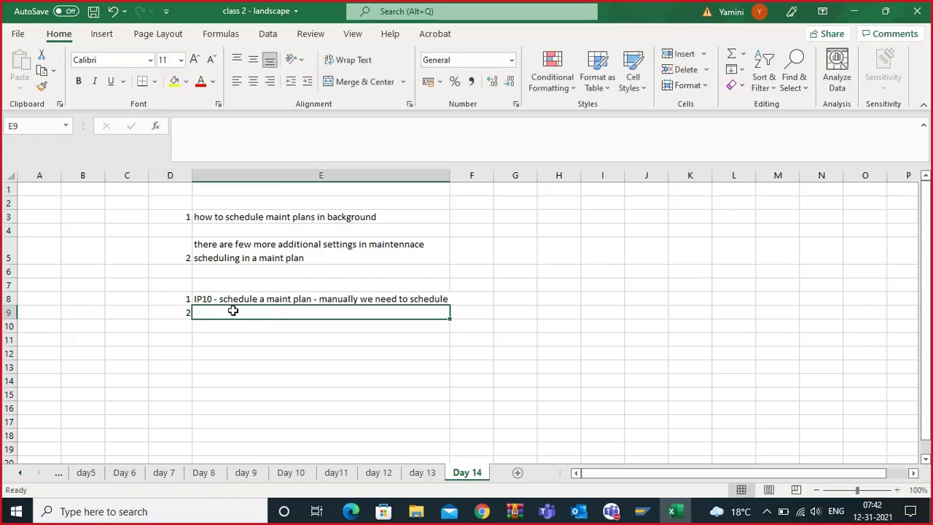
{"action": "type", "text": "one mai"}
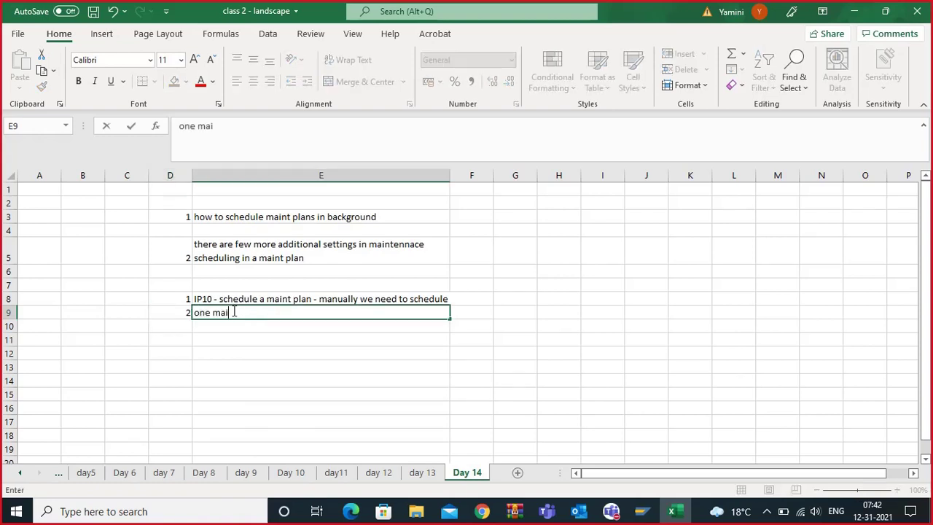
{"action": "type", "text": "nt plan can be sche"}
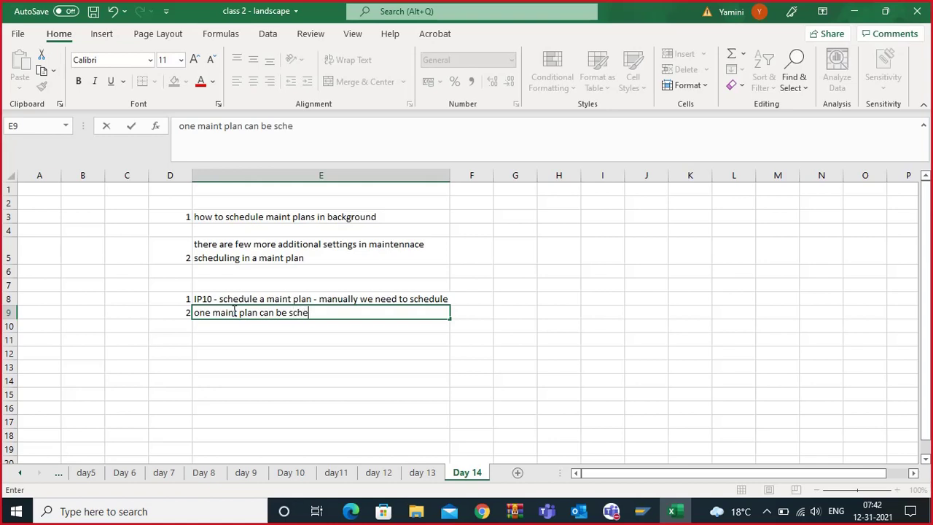
{"action": "type", "text": "duled at one time"}
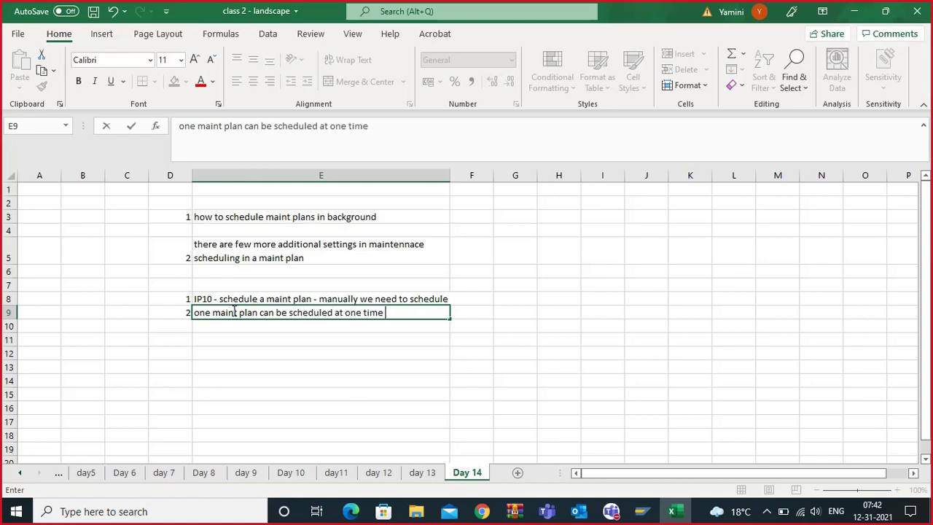
Enter the heading "disadvantages" in cell E7 above the numbered points and make it bold.
{"action": "left_click", "coordinate": [226, 282]}
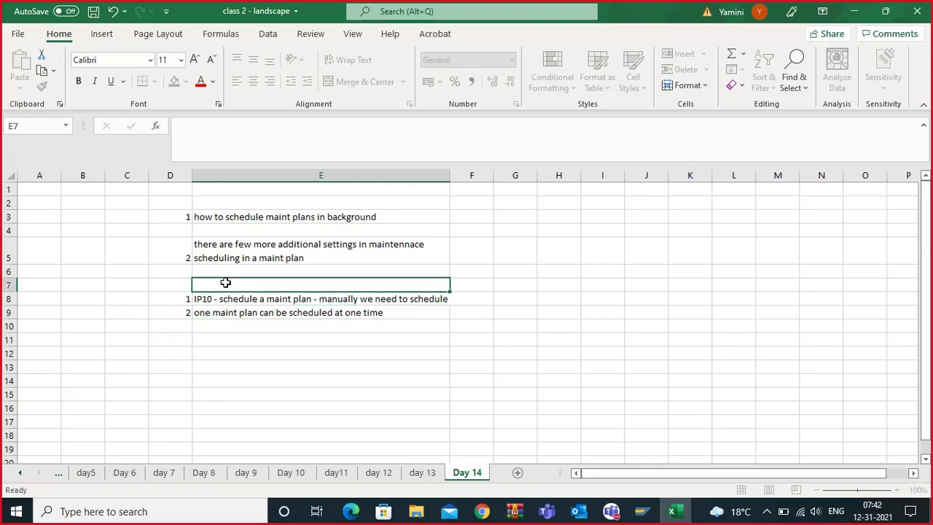
{"action": "type", "text": "disda"}
{"action": "key", "text": "BackSpace"}
{"action": "key", "text": "BackSpace"}
{"action": "type", "text": "adva"}
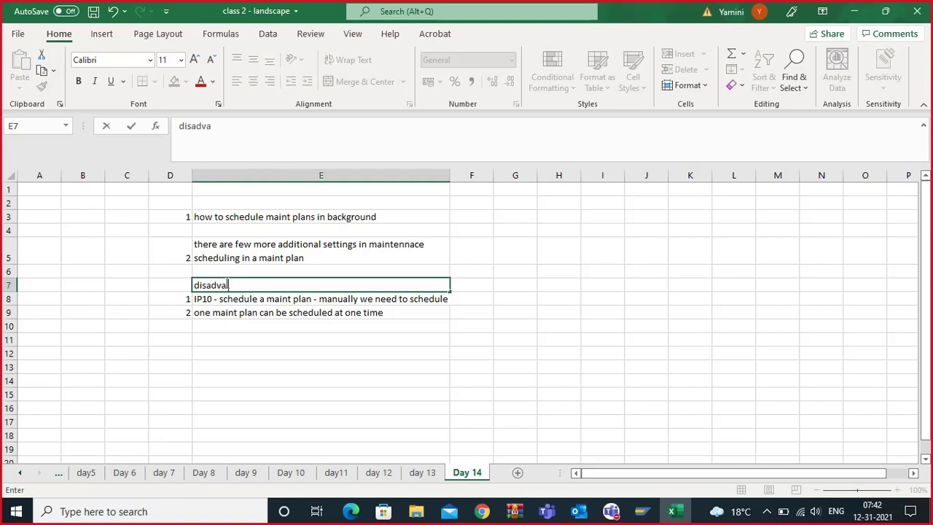
{"action": "type", "text": " tages"}
{"action": "left_click", "coordinate": [246, 360]}
{"action": "left_click", "coordinate": [247, 283]}
{"action": "double_click", "coordinate": [227, 285]}
{"action": "key", "text": "BackSpace"}
{"action": "type", "text": "ntages"}
{"action": "left_click", "coordinate": [250, 368]}
{"action": "left_click", "coordinate": [246, 286]}
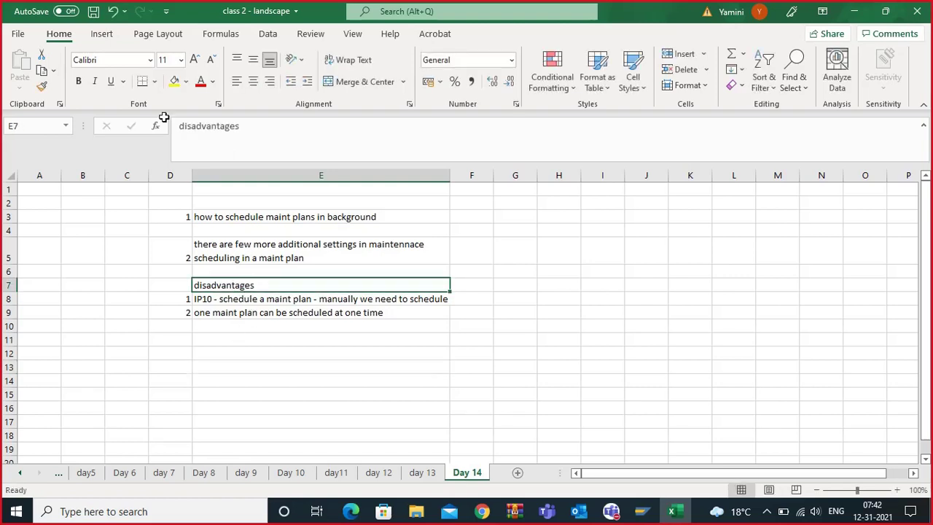
{"action": "left_click", "coordinate": [78, 81]}
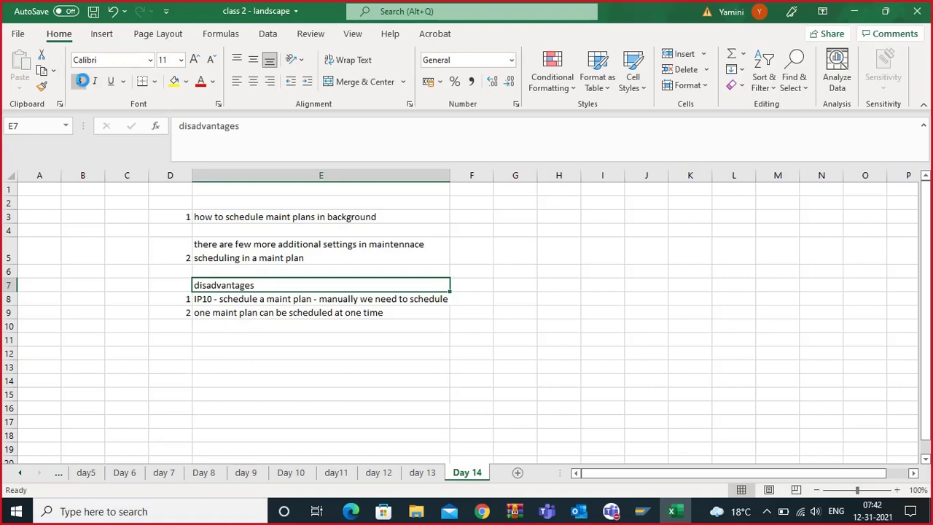
Add point 3 in row 10, with 3 in D10 and "every day or twice a day , user should manually need to schedule" in E10.
{"action": "left_click", "coordinate": [181, 329]}
{"action": "type", "text": "3"}
{"action": "left_click", "coordinate": [218, 329]}
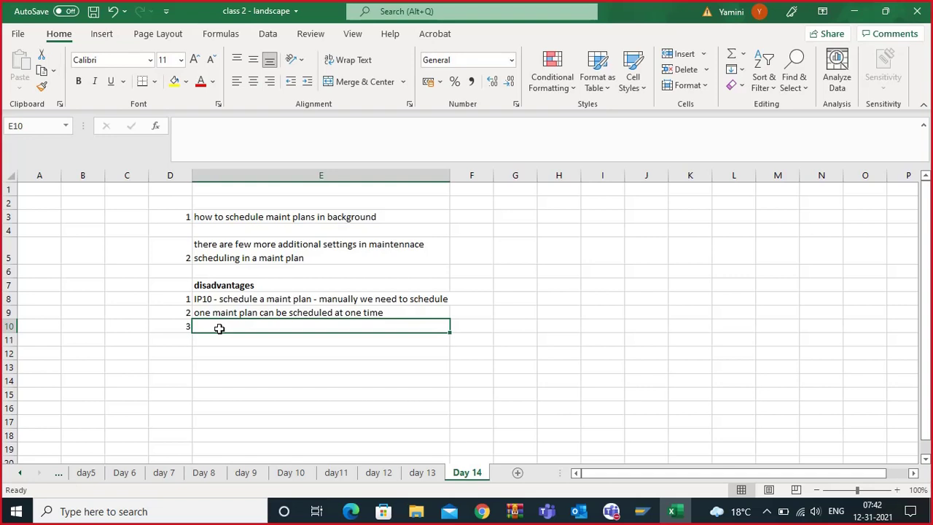
{"action": "type", "text": "e"}
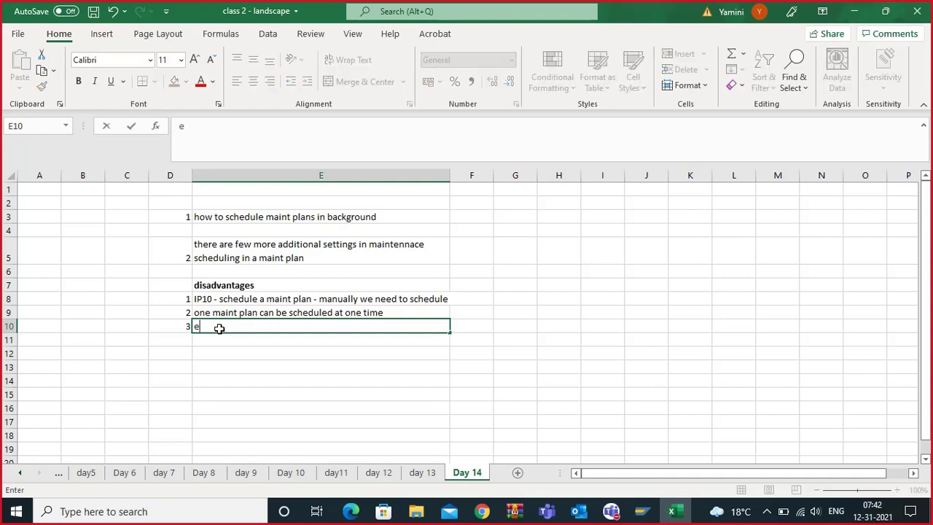
{"action": "key", "text": "BackSpace"}
{"action": "type", "text": "every da"}
{"action": "type", "text": "y or"}
{"action": "key", "text": "BackSpace"}
{"action": "type", "text": "or twice d"}
{"action": "key", "text": "BackSpace"}
{"action": "type", "text": "a day ,"}
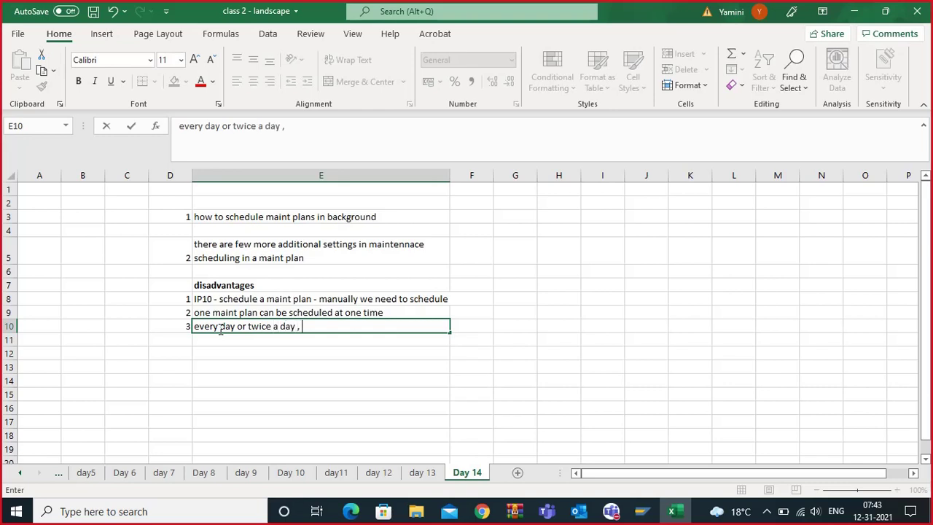
{"action": "type", "text": " user should manu"}
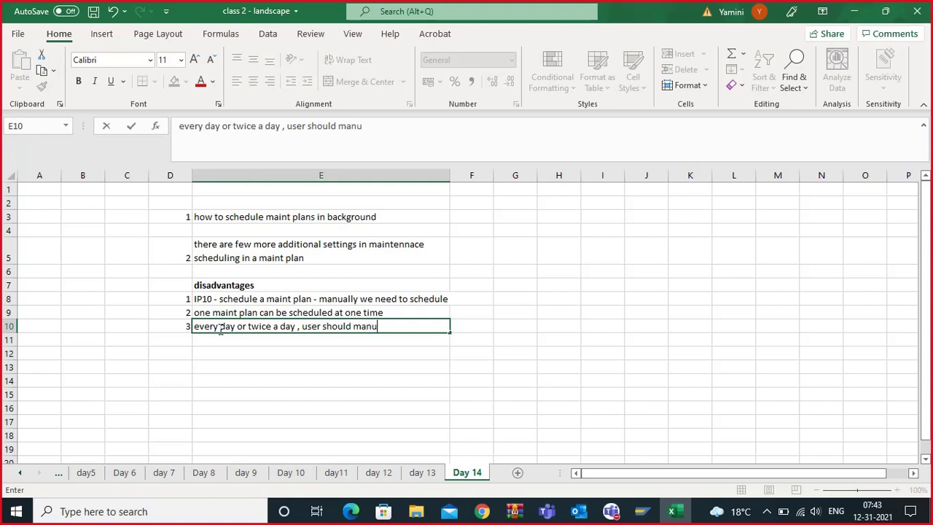
{"action": "type", "text": "ally need to schdule"}
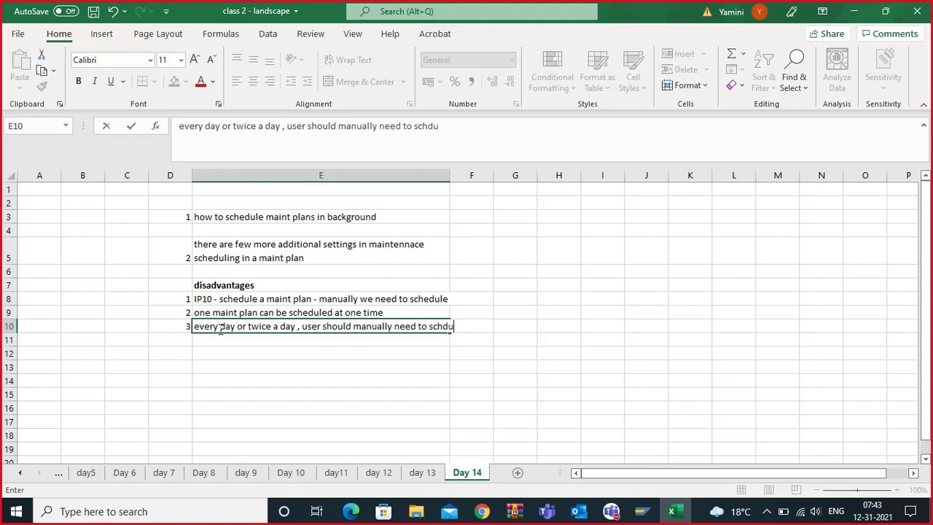
{"action": "key", "text": "BackSpace"}
{"action": "key", "text": "BackSpace"}
{"action": "key", "text": "BackSpace"}
{"action": "key", "text": "BackSpace"}
{"action": "key", "text": "BackSpace"}
{"action": "type", "text": "hedule"}
{"action": "key", "text": "BackSpace"}
{"action": "key", "text": "BackSpace"}
{"action": "key", "text": "BackSpace"}
{"action": "key", "text": "BackSpace"}
{"action": "key", "text": "BackSpace"}
{"action": "key", "text": "BackSpace"}
{"action": "type", "text": "hedule"}
{"action": "left_click", "coordinate": [390, 368]}
Widen column E so the longest disadvantage note fits inside it.
{"action": "left_click_drag", "start_coordinate": [454, 177], "coordinate": [477, 189]}
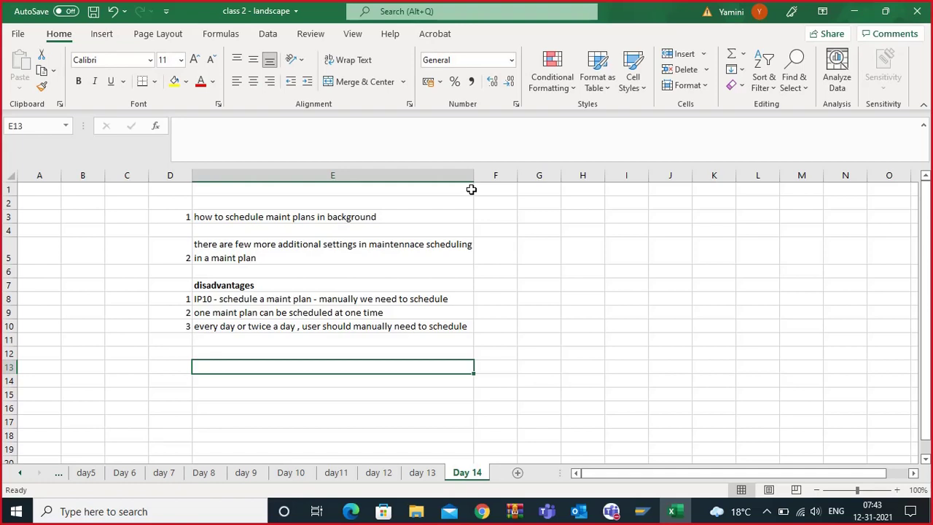
{"action": "left_click", "coordinate": [482, 248]}
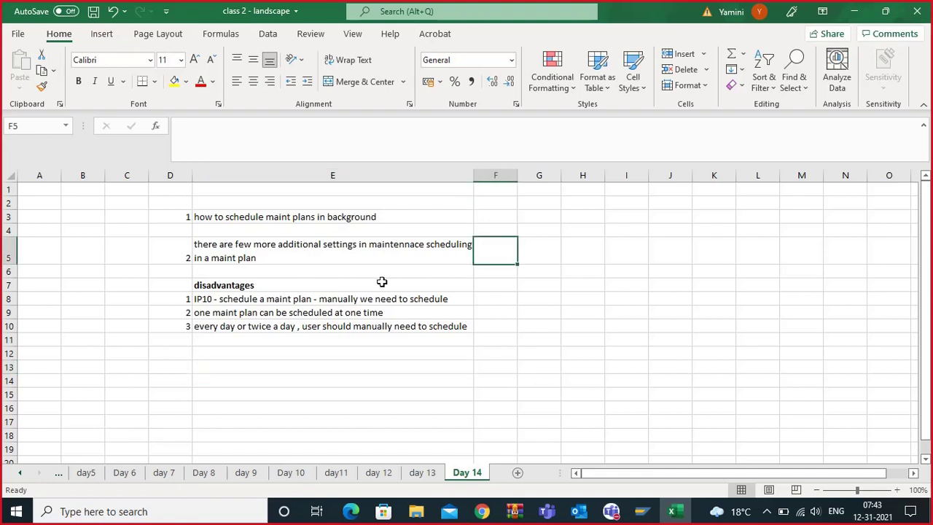
{"action": "left_click", "coordinate": [217, 323]}
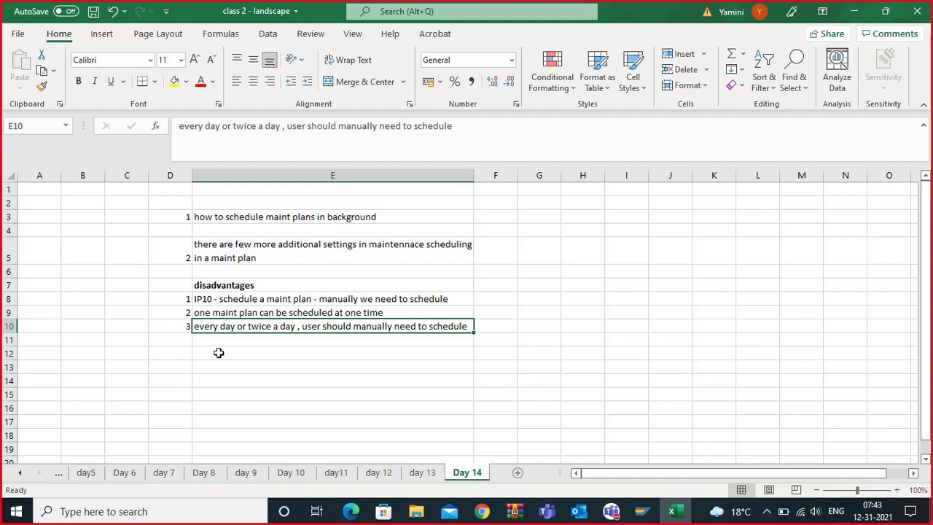
{"action": "left_click", "coordinate": [217, 351]}
{"action": "left_click", "coordinate": [227, 284]}
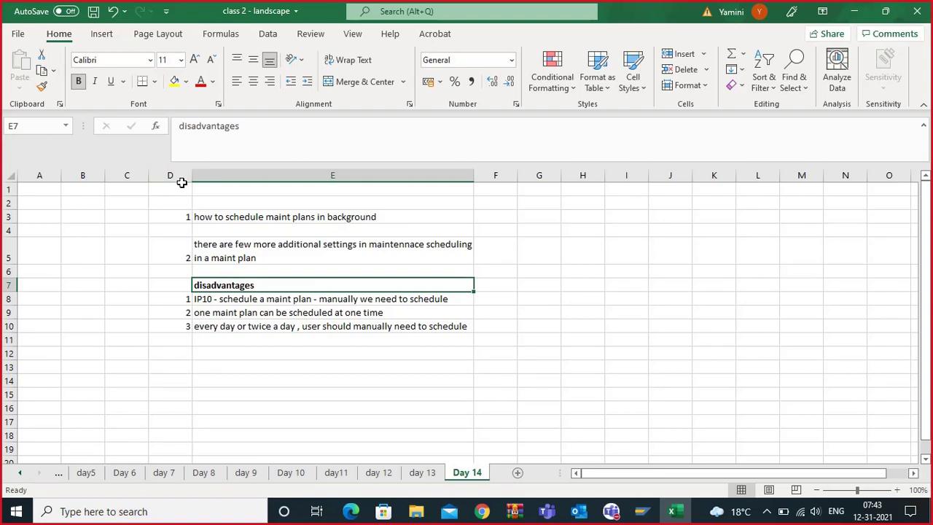
{"action": "left_click", "coordinate": [220, 352]}
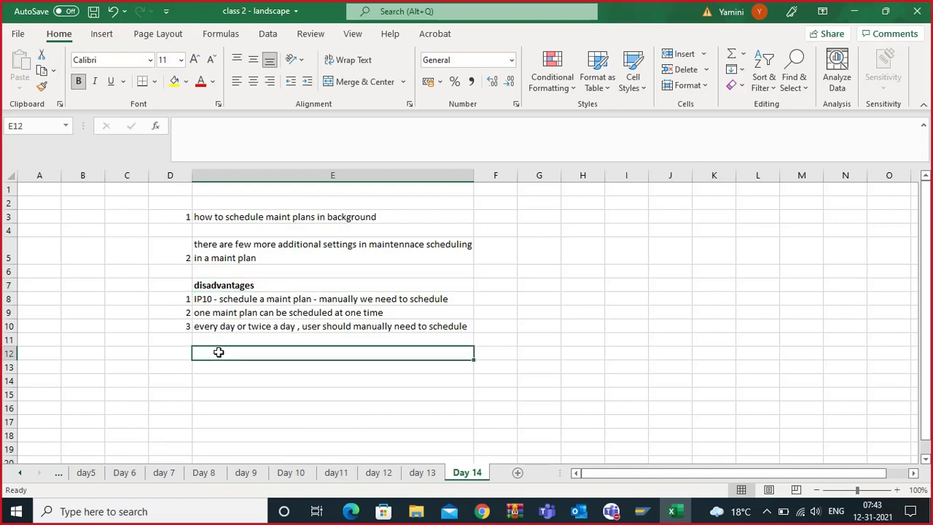
Enter the heading "IP30 - Dead line monitoring" in cell E13 and make it bold.
{"action": "left_click", "coordinate": [202, 367]}
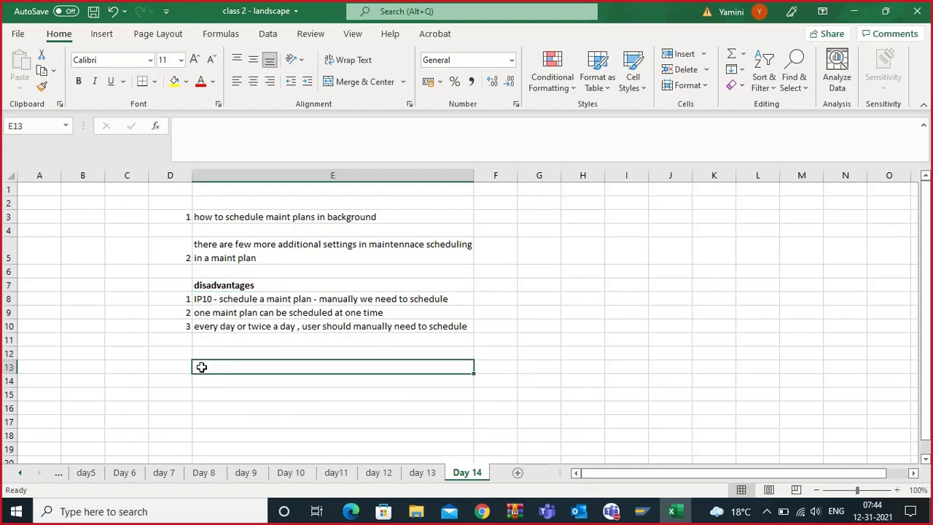
{"action": "type", "text": "IP30"}
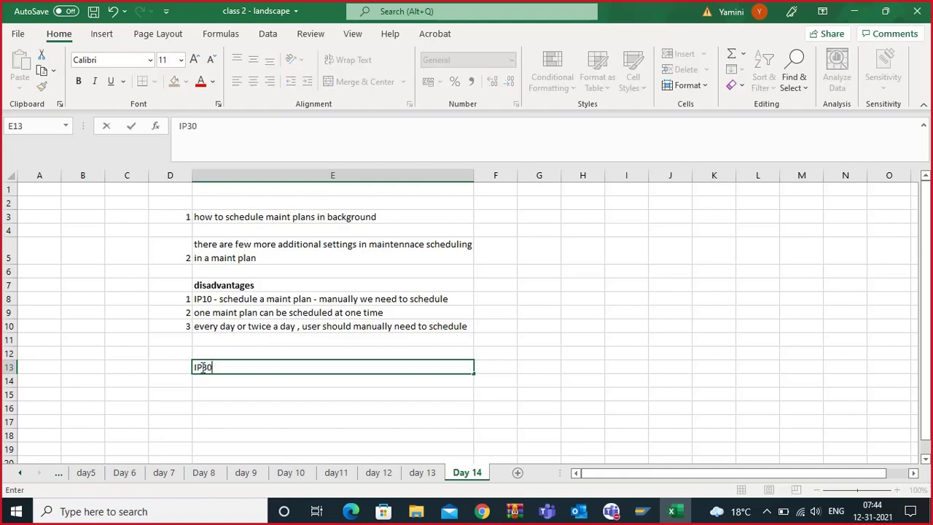
{"action": "type", "text": " - Dead line "}
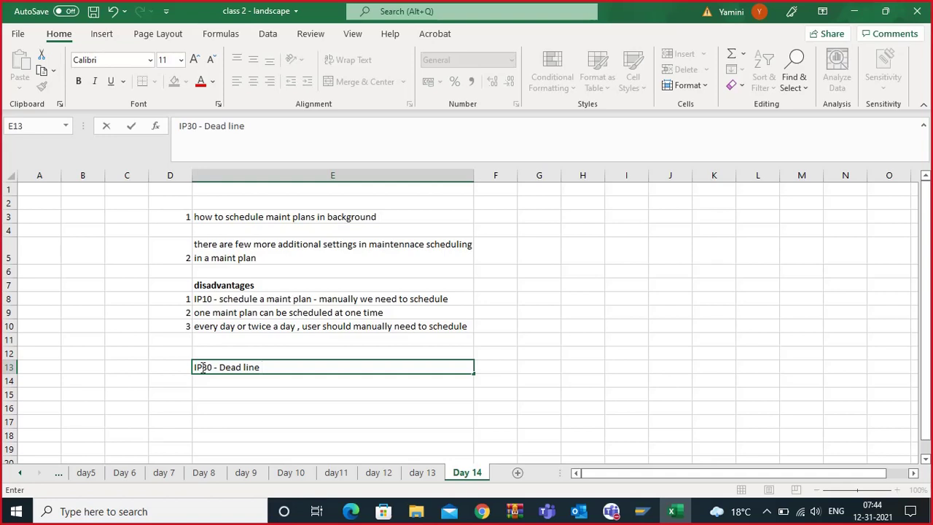
{"action": "type", "text": "monitor"}
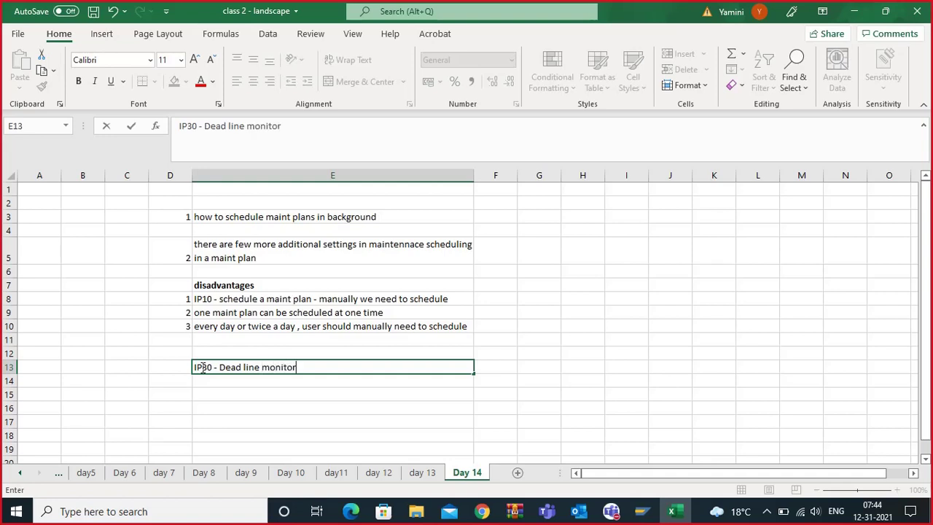
{"action": "type", "text": "ing"}
{"action": "key", "text": "Return"}
{"action": "left_click", "coordinate": [222, 368]}
{"action": "left_click", "coordinate": [78, 81]}
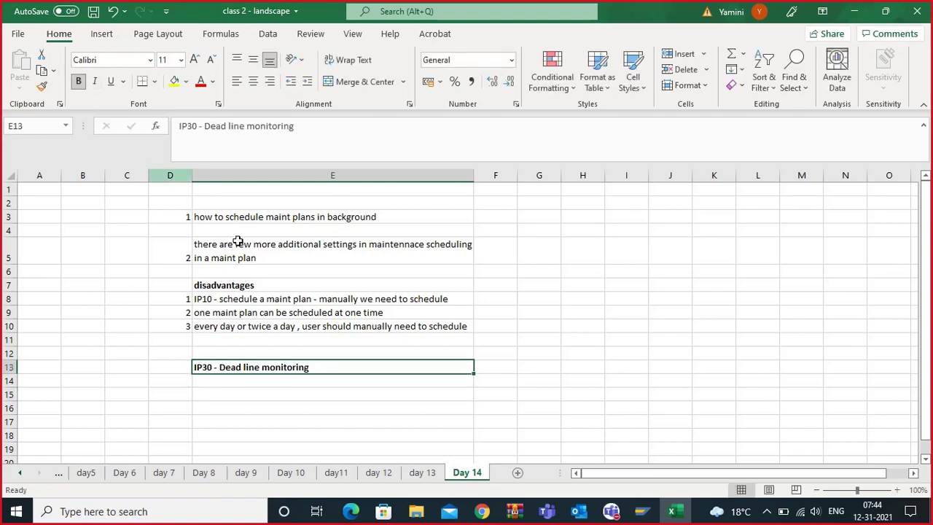
Enter "automatic scheduling of maint plans" in cell E15 below the IP30 heading, keeping it in regular weight.
{"action": "left_click", "coordinate": [229, 393]}
{"action": "type", "text": "aut"}
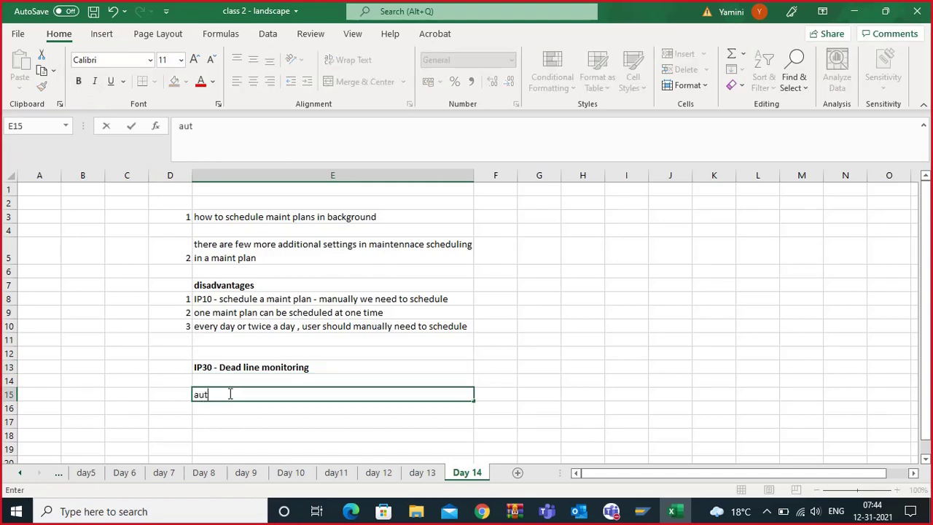
{"action": "type", "text": "omatic sch"}
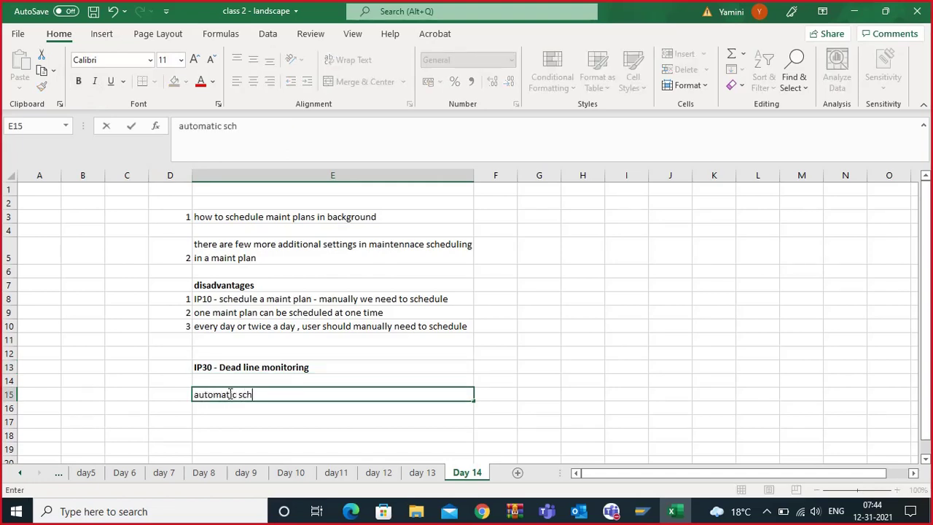
{"action": "type", "text": "u"}
{"action": "key", "text": "BackSpace"}
{"action": "key", "text": "BackSpace"}
{"action": "type", "text": "heduling of"}
{"action": "key", "text": "BackSpace"}
{"action": "key", "text": "BackSpace"}
{"action": "key", "text": "BackSpace"}
{"action": "key", "text": "BackSpace"}
{"action": "key", "text": "BackSpace"}
{"action": "type", "text": "ing of "}
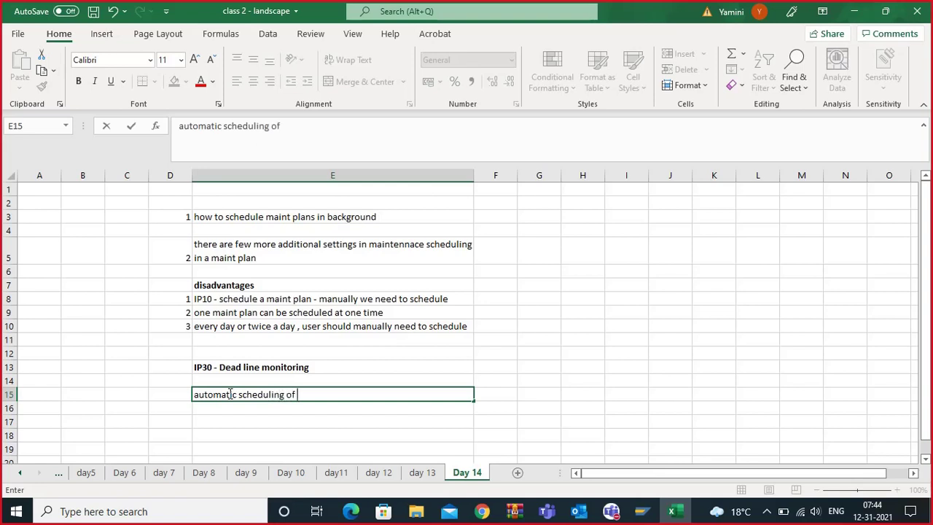
{"action": "type", "text": "maint plans"}
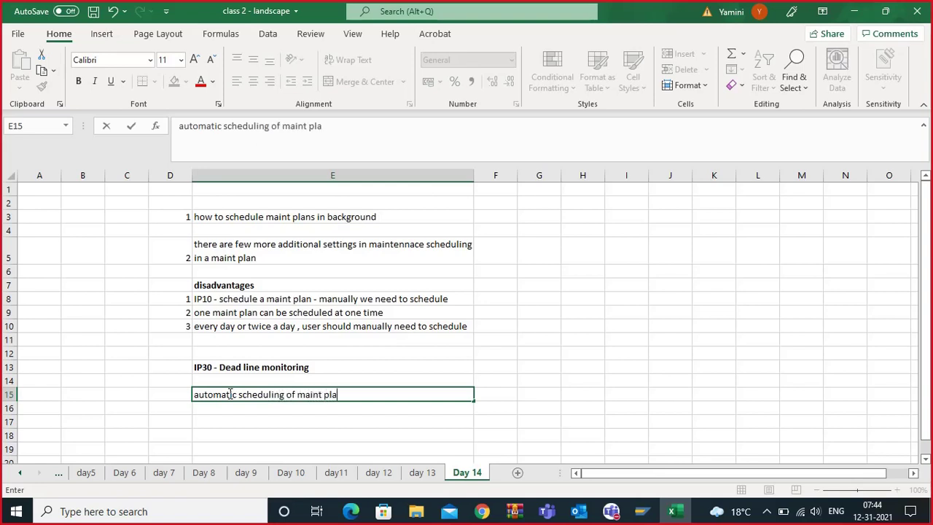
{"action": "left_click", "coordinate": [242, 422]}
{"action": "left_click", "coordinate": [255, 404]}
{"action": "left_click", "coordinate": [263, 394]}
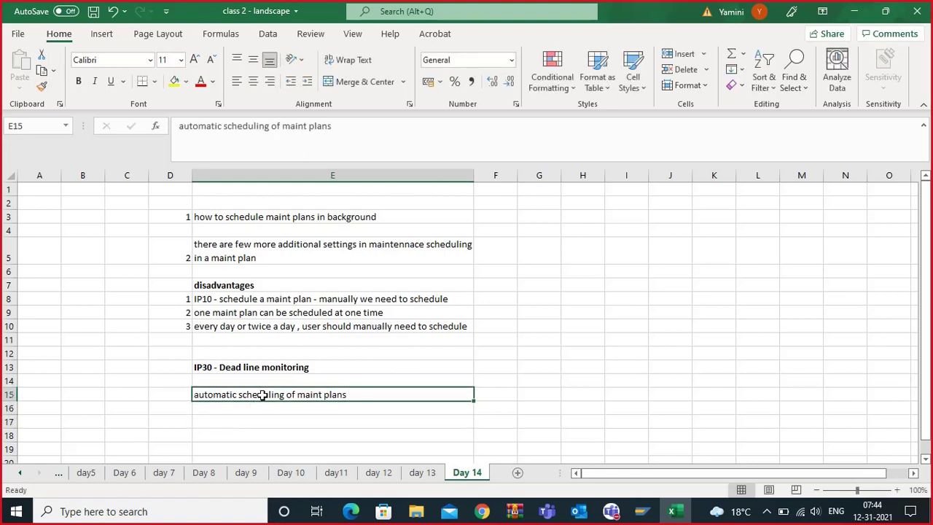
{"action": "left_click", "coordinate": [78, 81]}
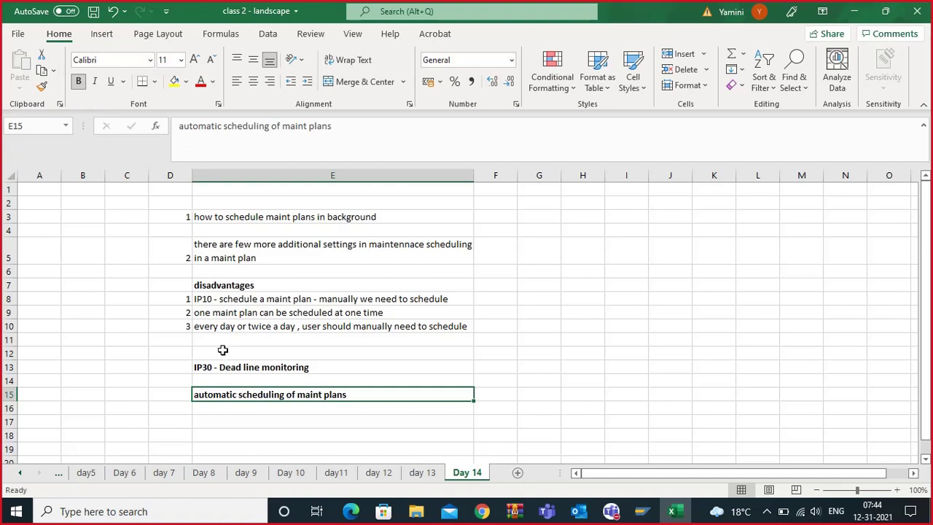
{"action": "left_click", "coordinate": [78, 81]}
Enter "the scheduling happens based on a background job" in cell E16.
{"action": "left_click", "coordinate": [204, 408]}
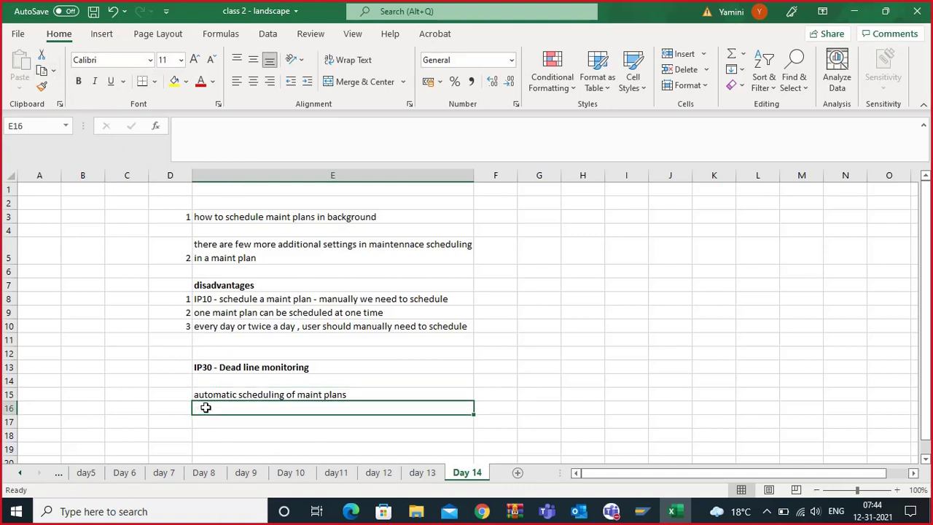
{"action": "double_click", "coordinate": [205, 407]}
{"action": "type", "text": "sch"}
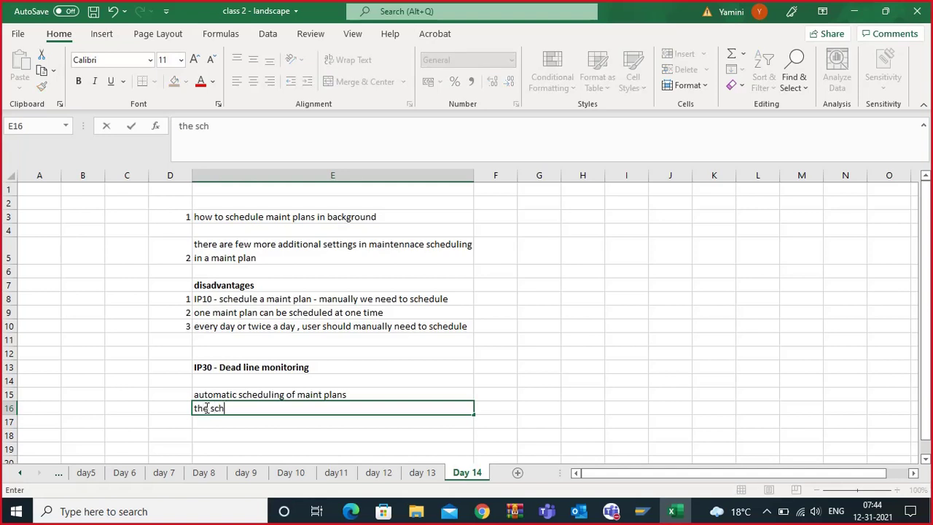
{"action": "type", "text": "eduling happnes bas"}
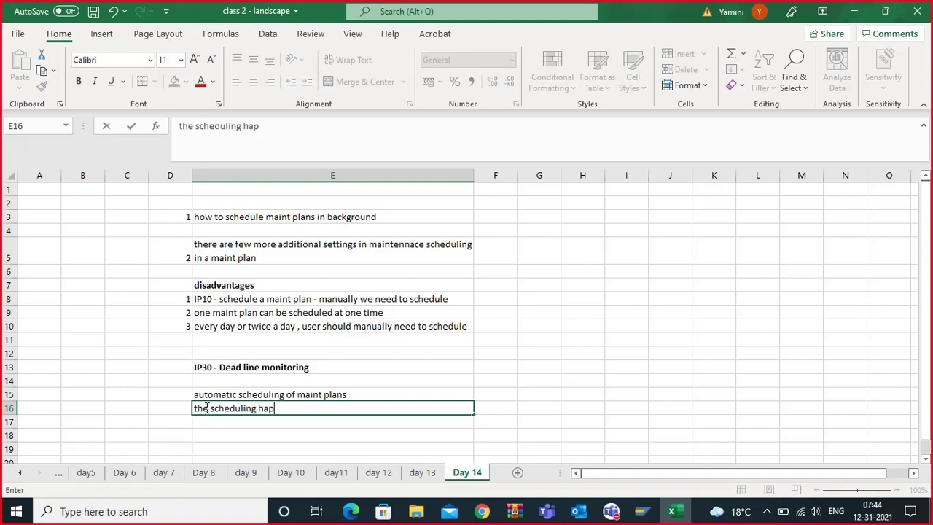
{"action": "key", "text": "BackSpace"}
{"action": "key", "text": "BackSpace"}
{"action": "key", "text": "BackSpace"}
{"action": "key", "text": "BackSpace"}
{"action": "key", "text": "BackSpace"}
{"action": "key", "text": "BackSpace"}
{"action": "type", "text": "ns"}
{"action": "key", "text": "BackSpace"}
{"action": "key", "text": "BackSpace"}
{"action": "key", "text": "BackSpace"}
{"action": "type", "text": "ens based o"}
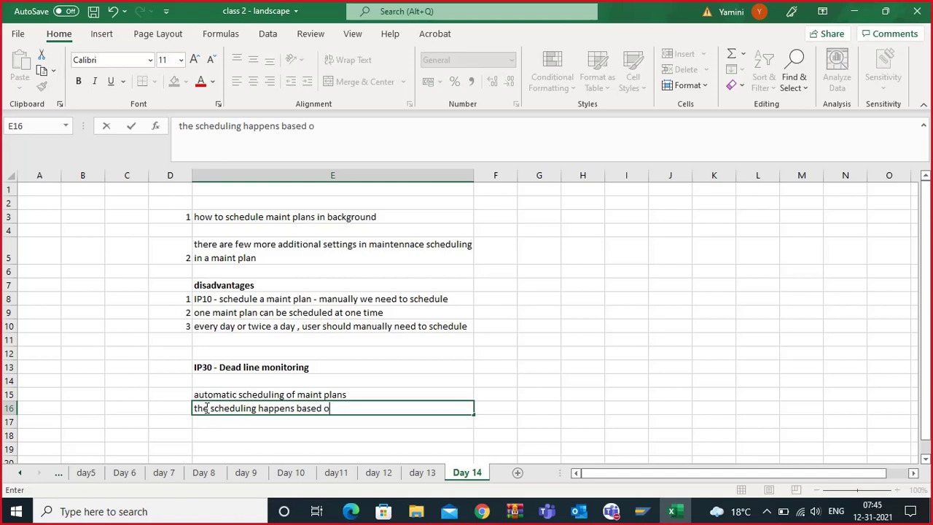
{"action": "type", "text": "n a backh"}
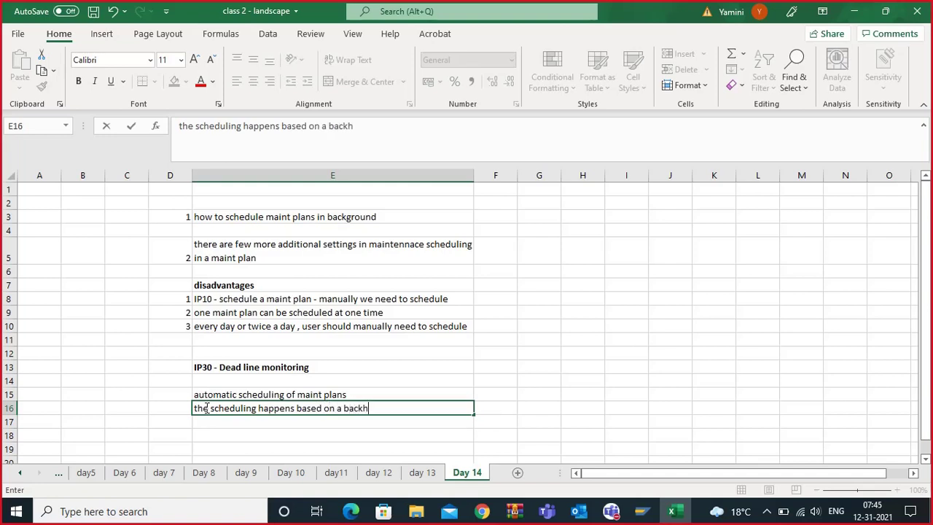
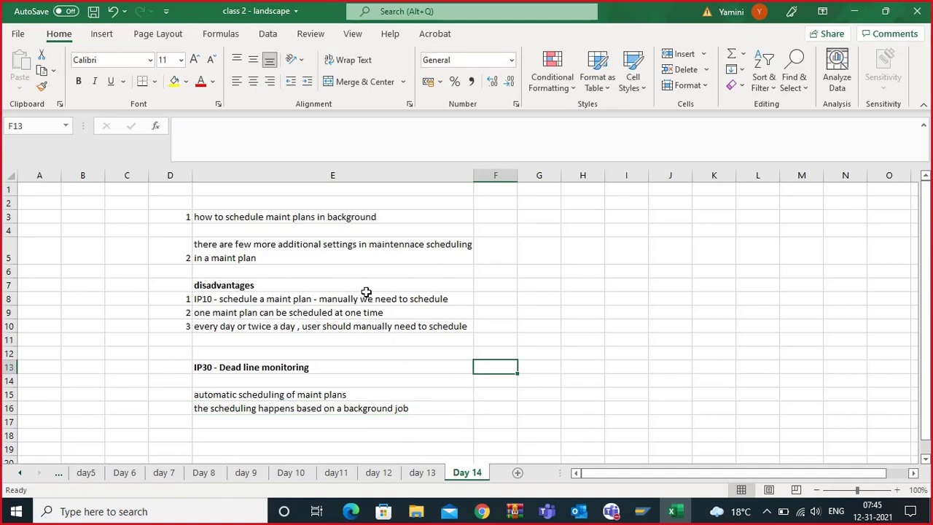
Review the three disadvantages of manual scheduling in E8 to E10 and the IP30 notes in E13 to E16.
{"action": "left_click", "coordinate": [356, 301]}
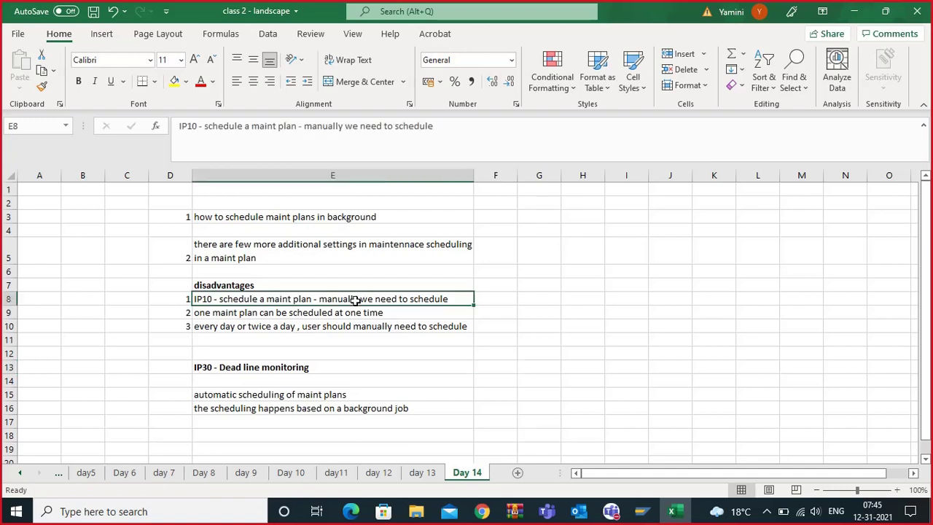
{"action": "left_click", "coordinate": [348, 313]}
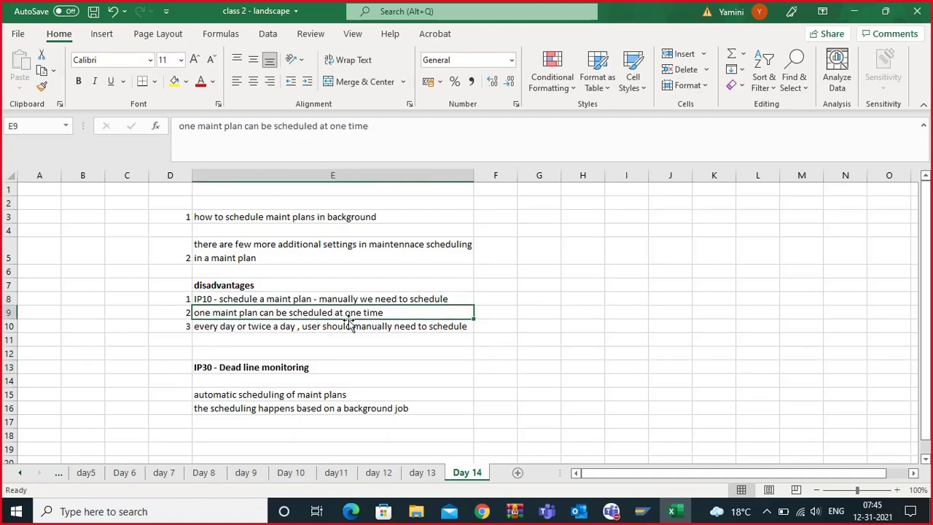
{"action": "left_click", "coordinate": [349, 324]}
{"action": "left_click", "coordinate": [343, 367]}
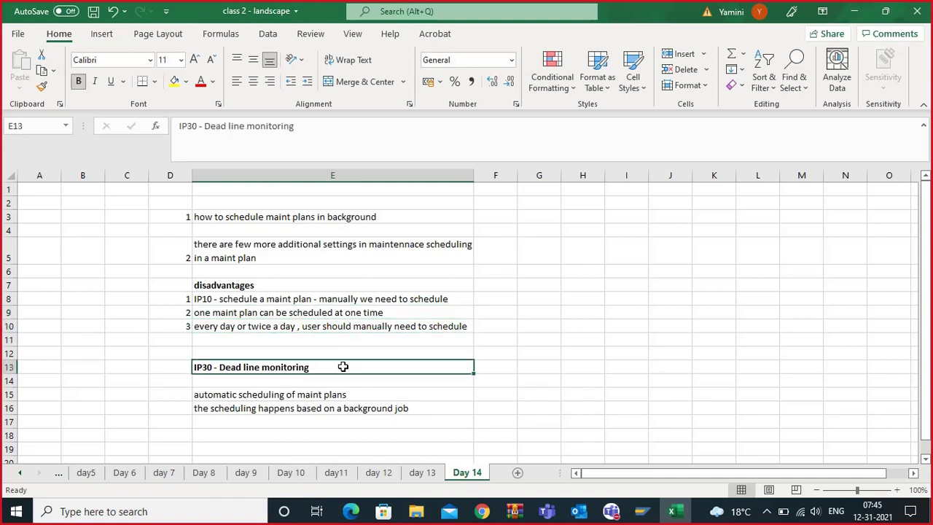
{"action": "scroll", "coordinate": [342, 367], "scroll_direction": "down", "scroll_amount": 1}
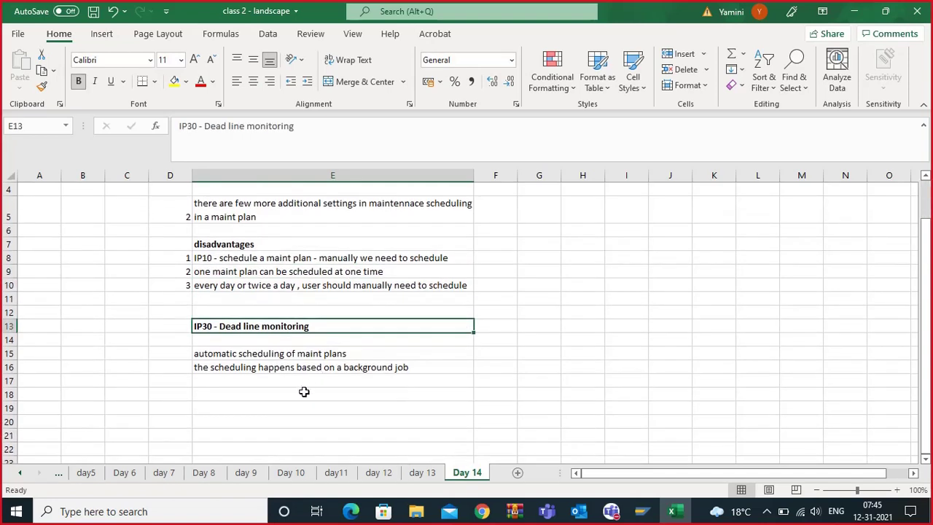
{"action": "left_click", "coordinate": [302, 394]}
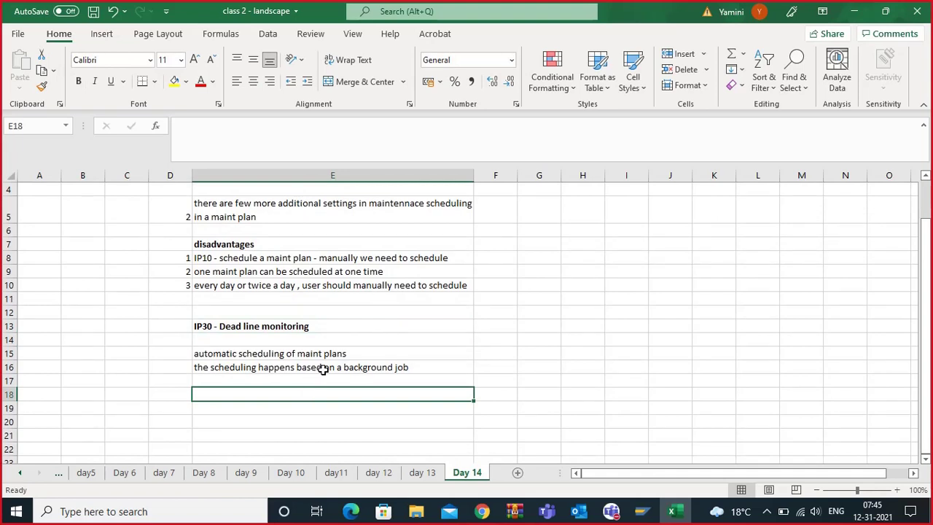
{"action": "left_click", "coordinate": [323, 369]}
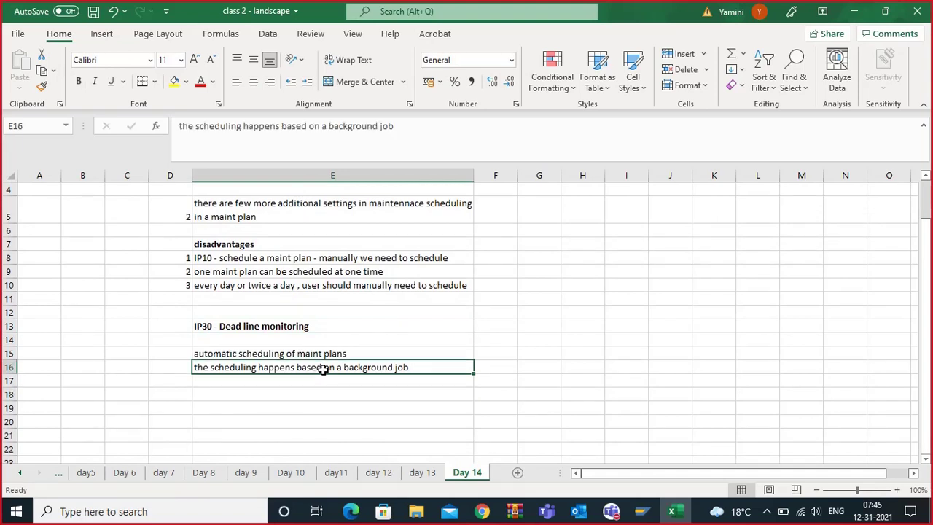
{"action": "left_click", "coordinate": [274, 404]}
Enter "every one hour - the job should execute in backend" in cell E18.
{"action": "left_click", "coordinate": [220, 394]}
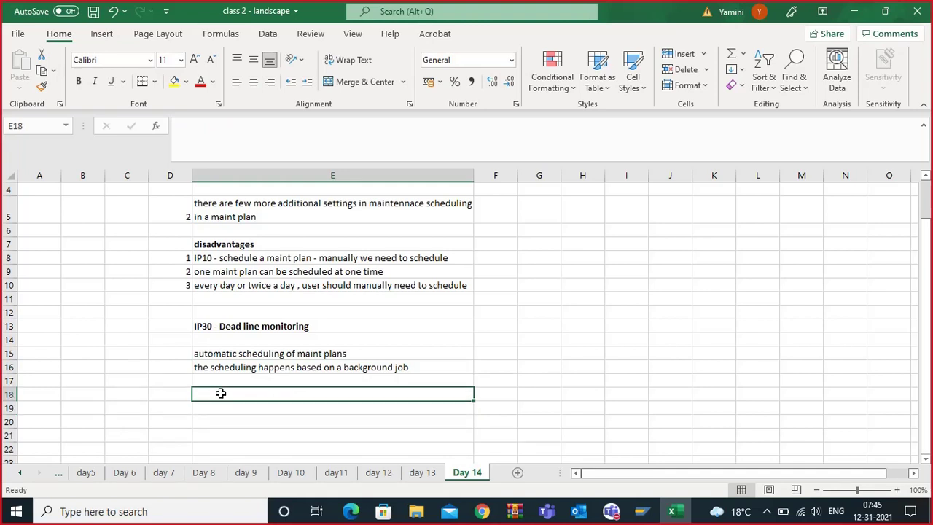
{"action": "type", "text": "every "}
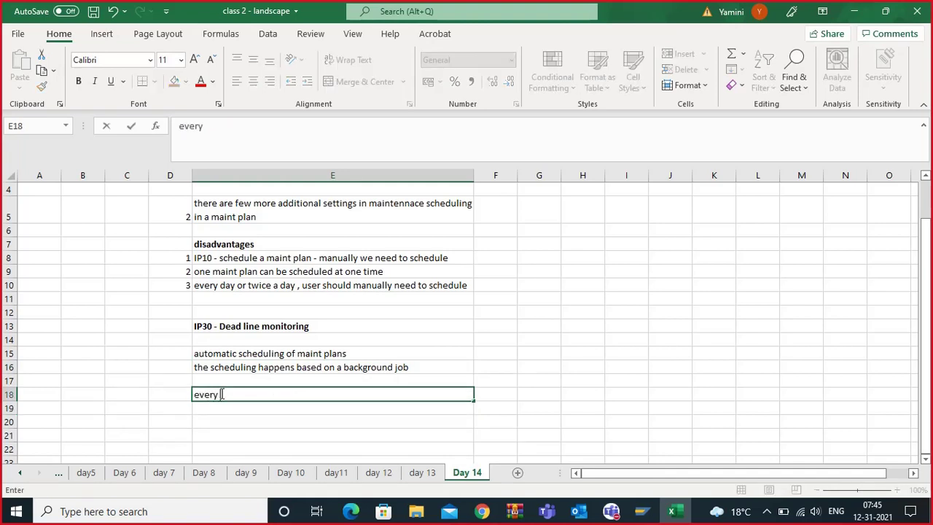
{"action": "type", "text": "one hour - th"}
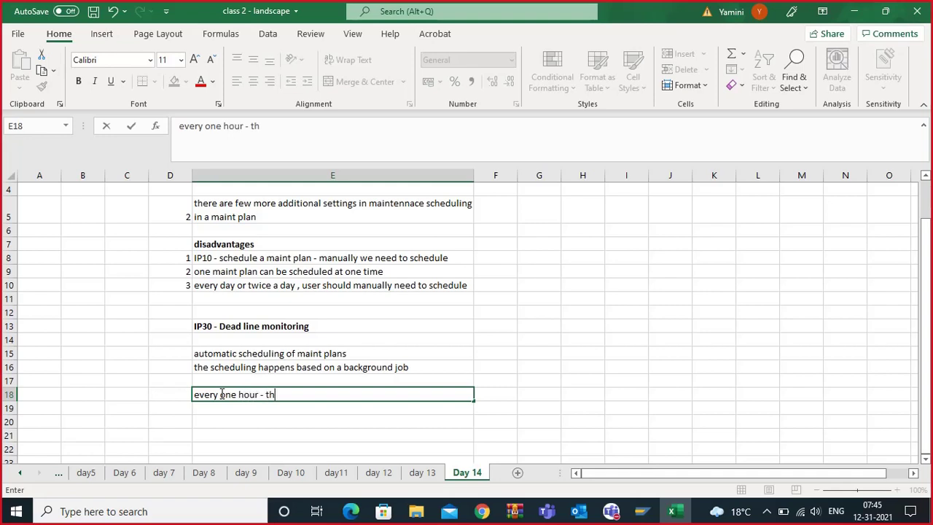
{"action": "type", "text": "e job hso"}
{"action": "key", "text": "BackSpace"}
{"action": "key", "text": "BackSpace"}
{"action": "key", "text": "BackSpace"}
{"action": "type", "text": "should "}
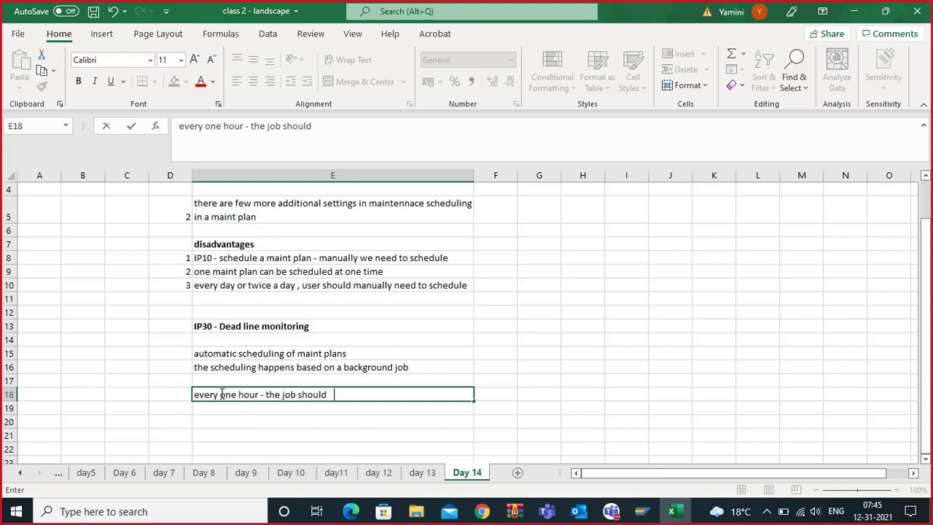
{"action": "type", "text": "execute in back"}
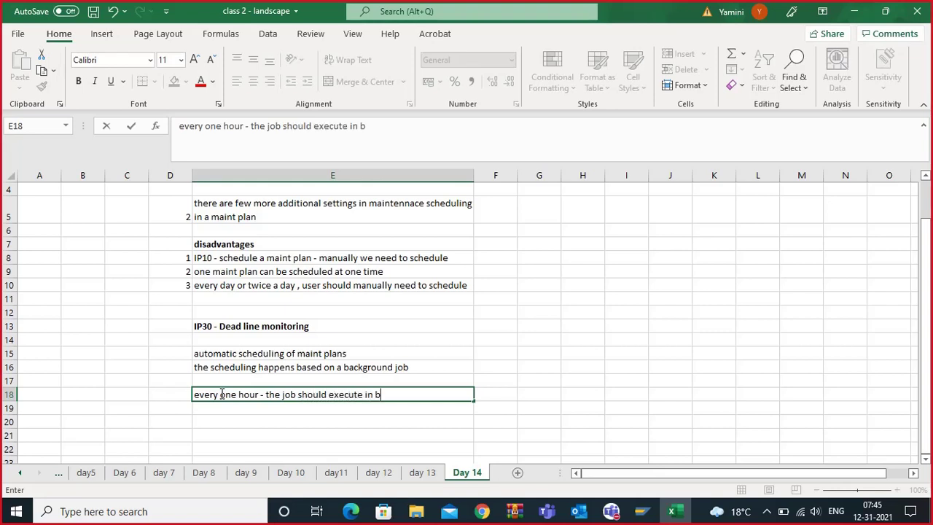
{"action": "key", "text": "BackSpace"}
{"action": "type", "text": "ned"}
{"action": "key", "text": "BackSpace"}
{"action": "key", "text": "BackSpace"}
{"action": "key", "text": "BackSpace"}
{"action": "type", "text": "end"}
{"action": "left_click", "coordinate": [235, 420]}
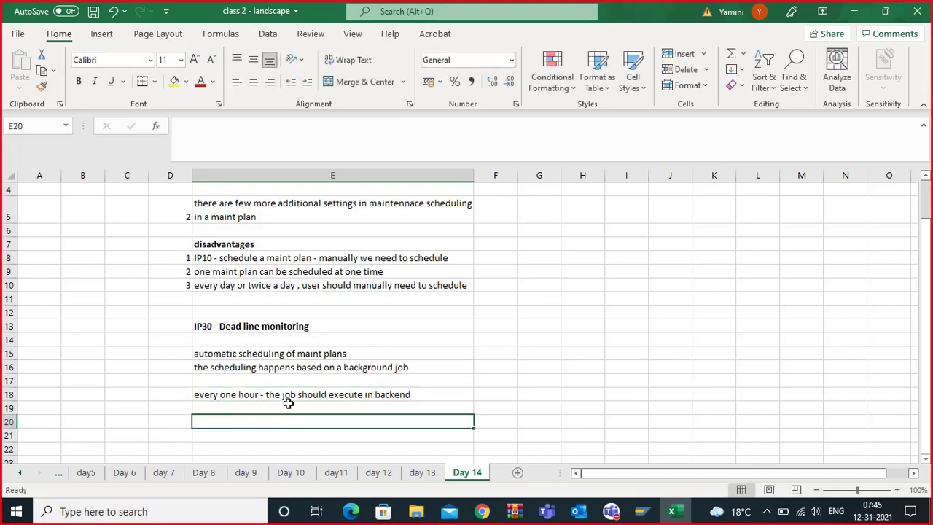
Enter "include our maint plans in that job" in cell E20.
{"action": "left_click", "coordinate": [298, 397]}
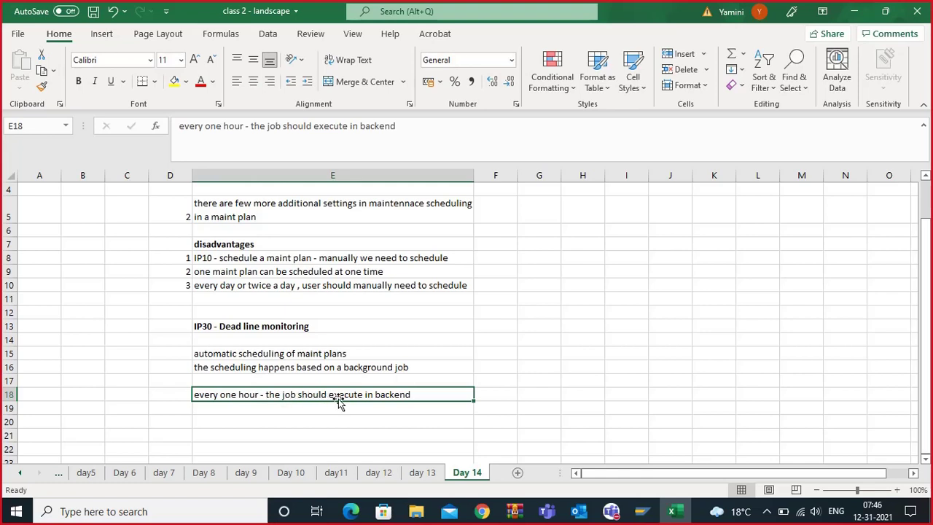
{"action": "left_click", "coordinate": [348, 368]}
{"action": "left_click", "coordinate": [288, 420]}
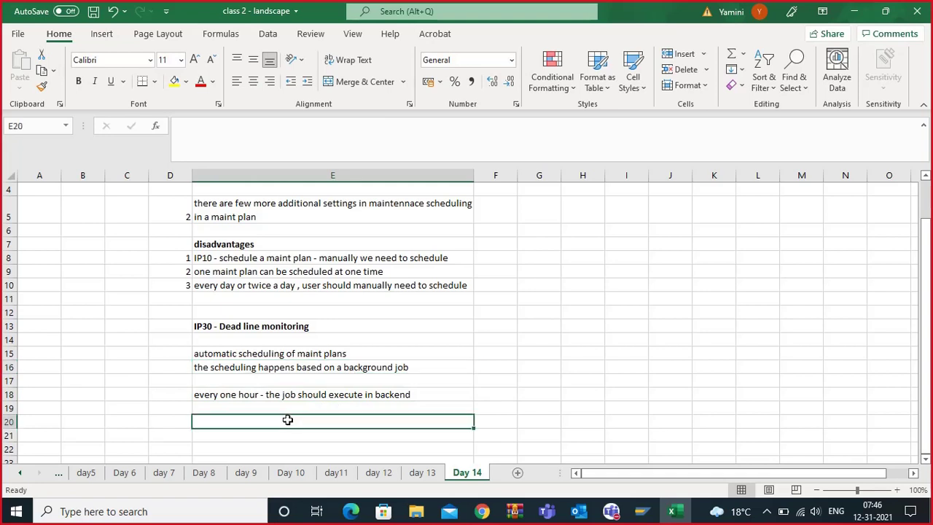
{"action": "type", "text": "incl"}
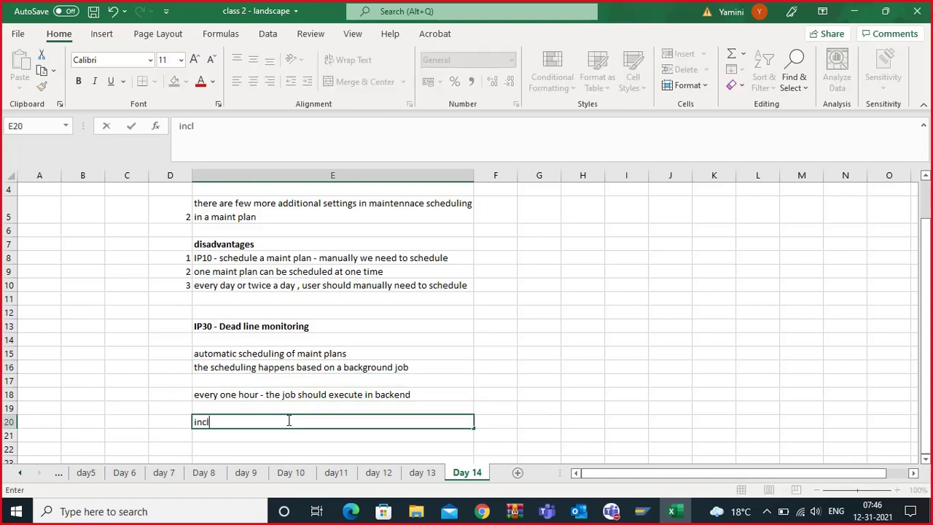
{"action": "type", "text": "ude our maint p"}
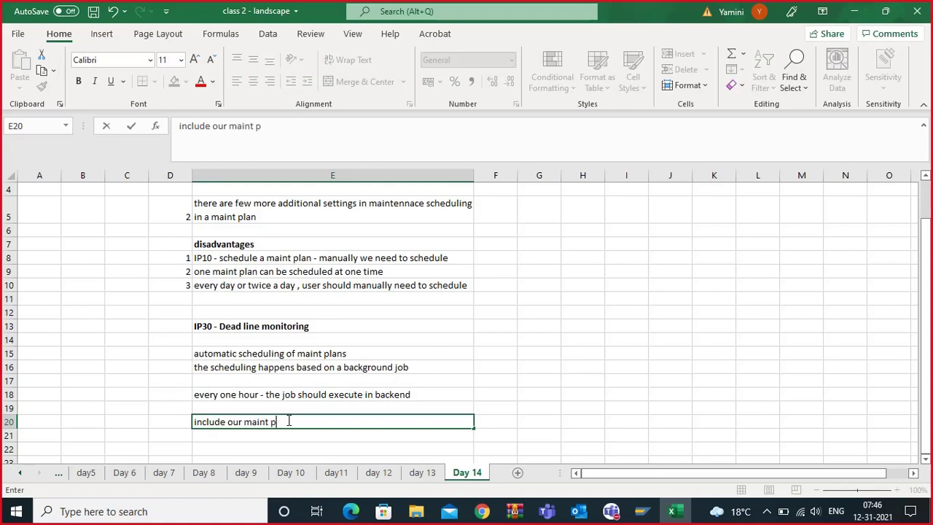
{"action": "type", "text": "lans in that "}
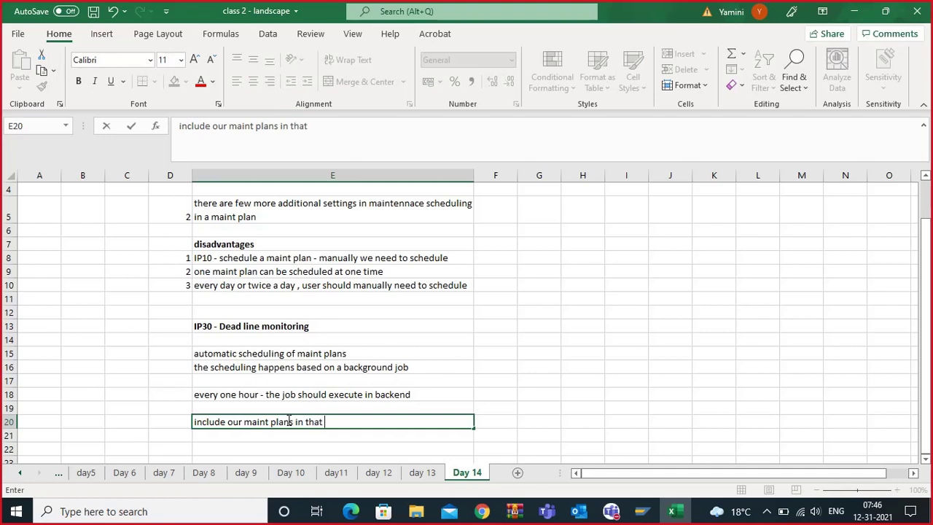
{"action": "type", "text": "job"}
{"action": "scroll", "coordinate": [285, 411], "scroll_direction": "down", "scroll_amount": 1}
{"action": "left_click", "coordinate": [284, 393]}
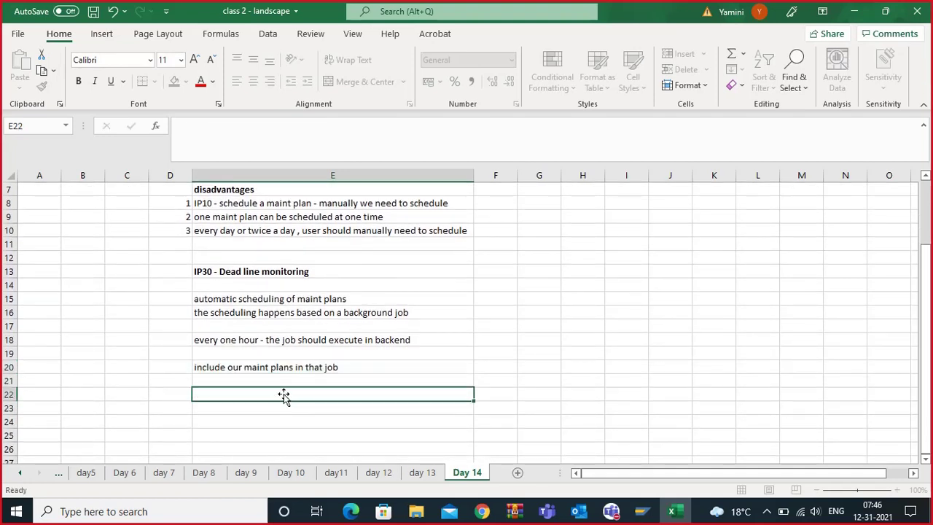
Go back over the background job notes in E18 and E20 and compare them with the disadvantages in E8 and E9.
{"action": "left_click", "coordinate": [382, 337]}
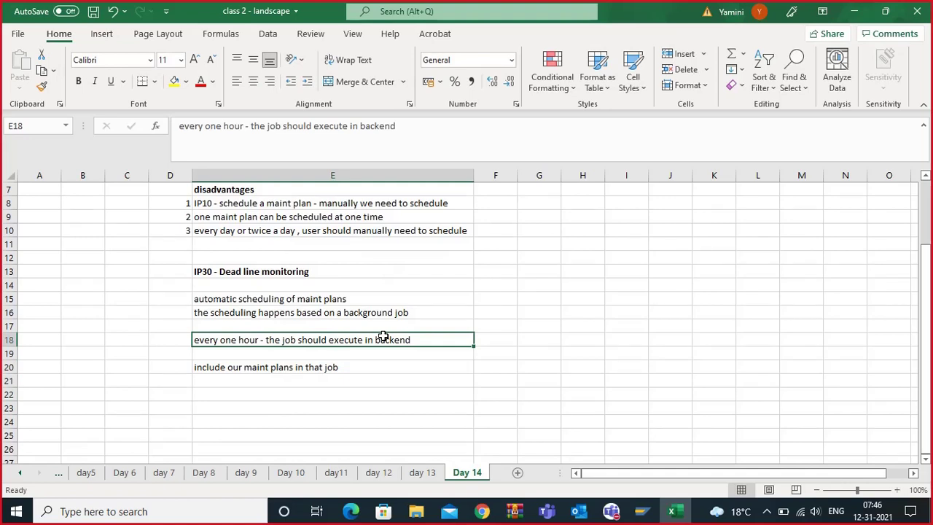
{"action": "left_click", "coordinate": [339, 368]}
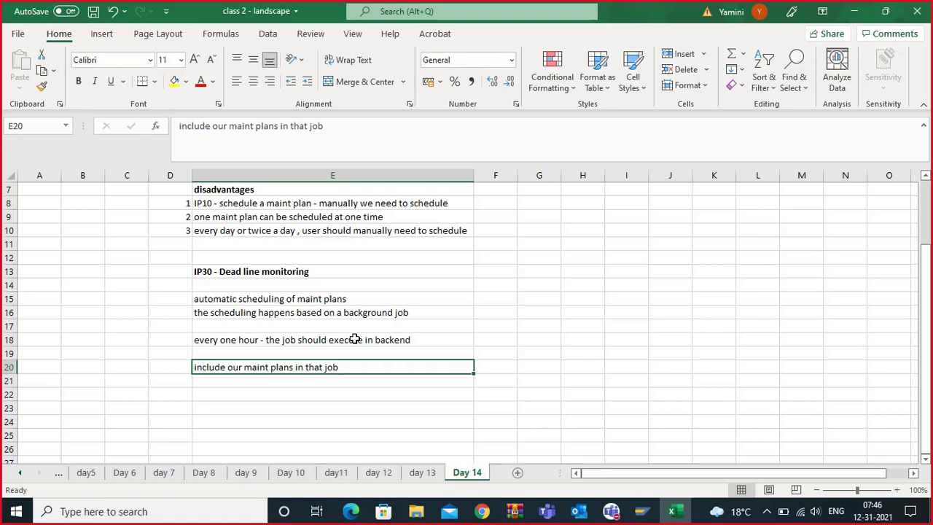
{"action": "scroll", "coordinate": [355, 339], "scroll_direction": "up", "scroll_amount": 2}
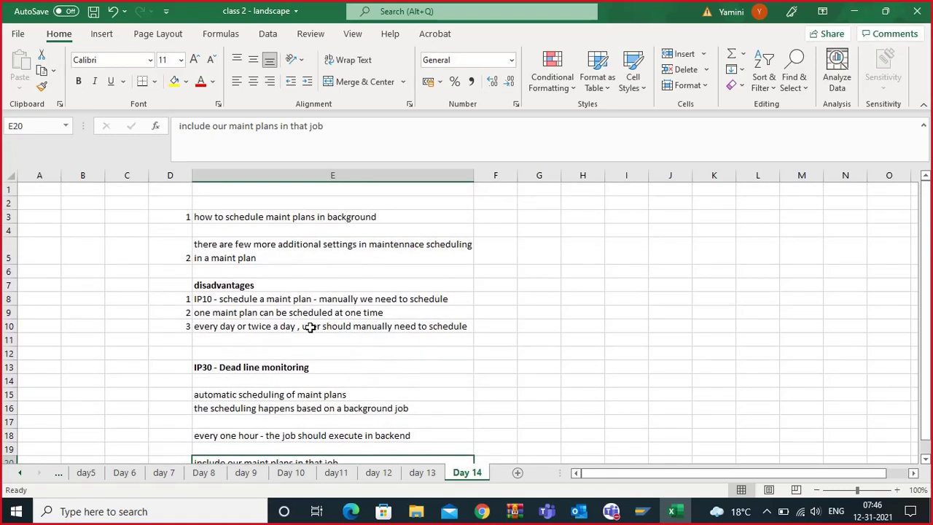
{"action": "left_click", "coordinate": [312, 312]}
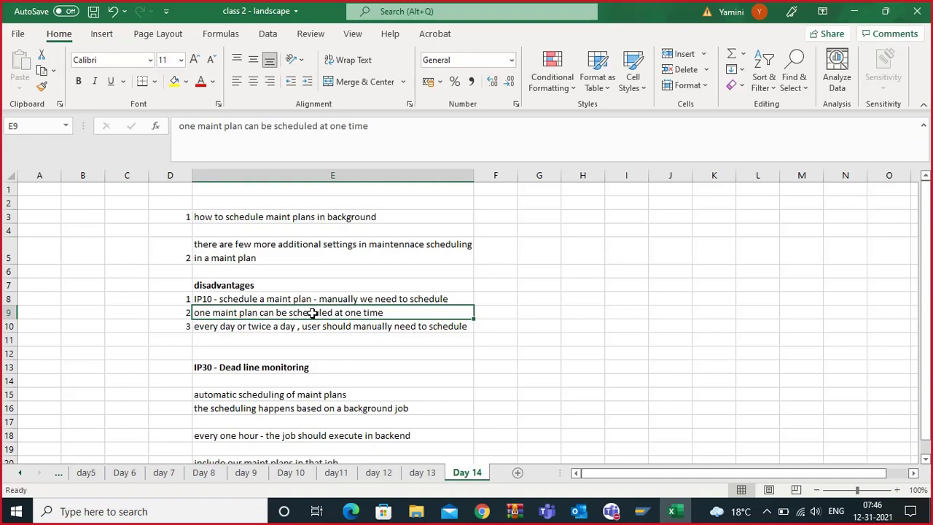
{"action": "left_click_drag", "start_coordinate": [326, 300], "coordinate": [332, 315]}
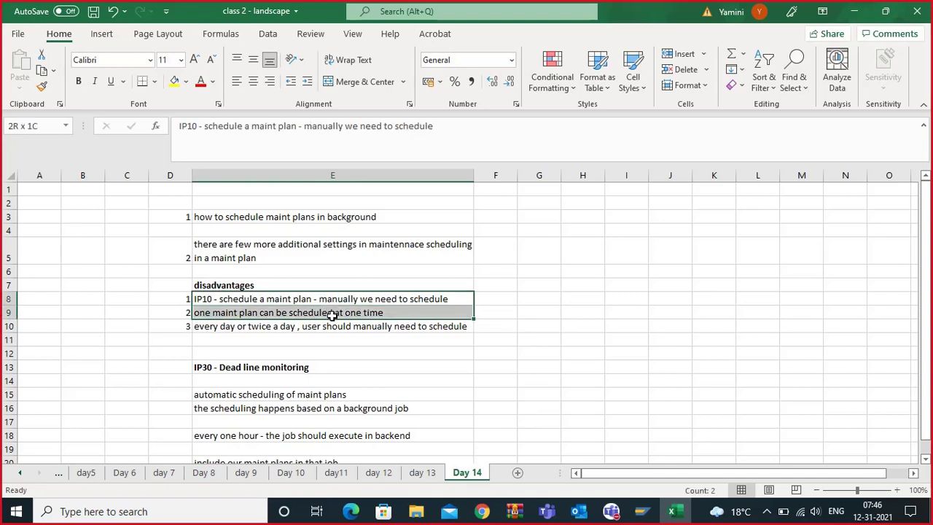
Review the manual scheduling disadvantages in E8 to E10 and the IP30 background job notes in E13 to E20.
{"action": "left_click", "coordinate": [333, 314]}
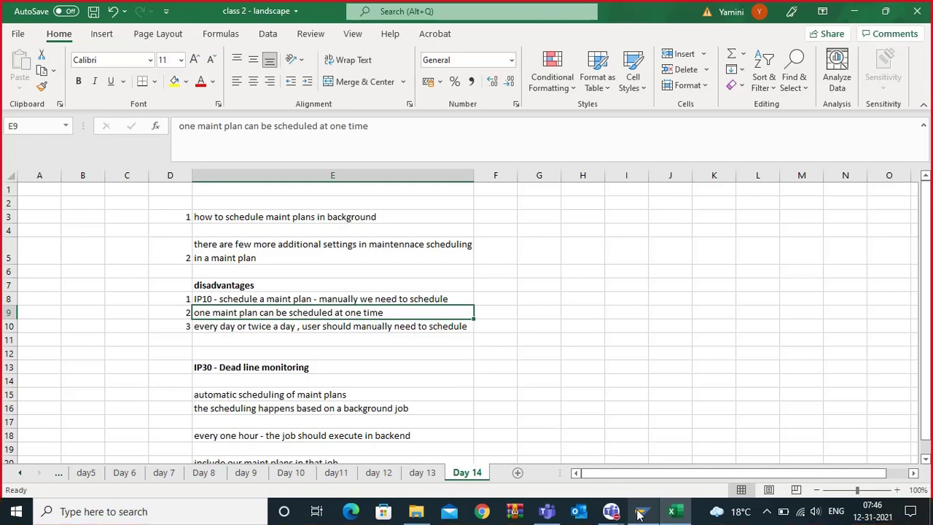
{"action": "mouse_move", "coordinate": [641, 510]}
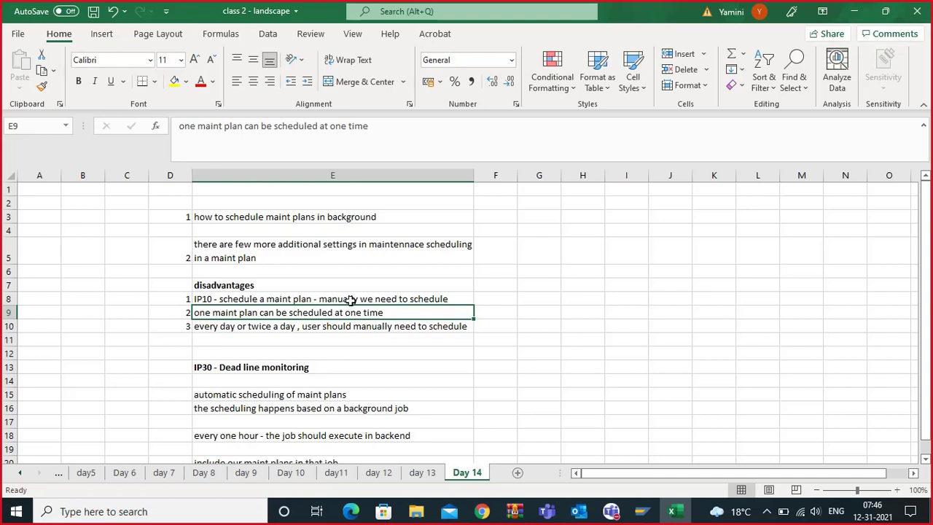
{"action": "scroll", "coordinate": [350, 300], "scroll_direction": "down", "scroll_amount": 2}
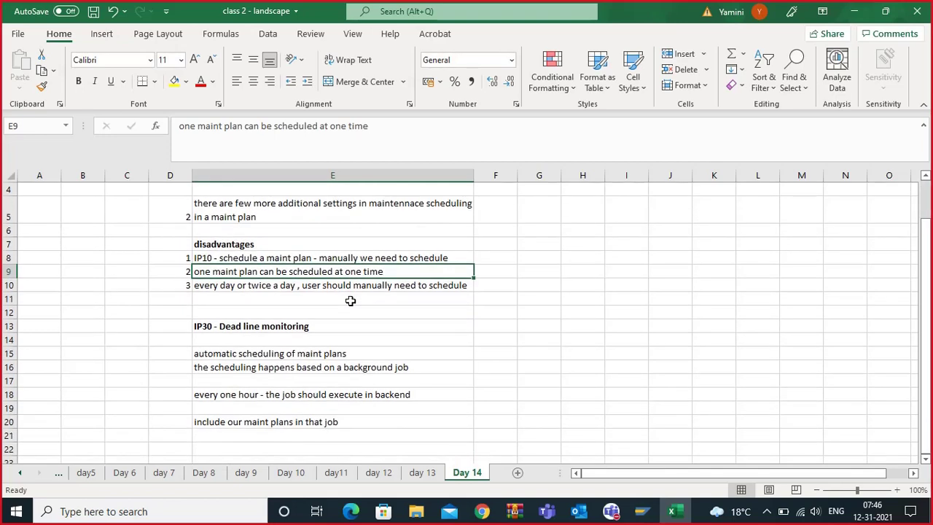
{"action": "left_click", "coordinate": [319, 271]}
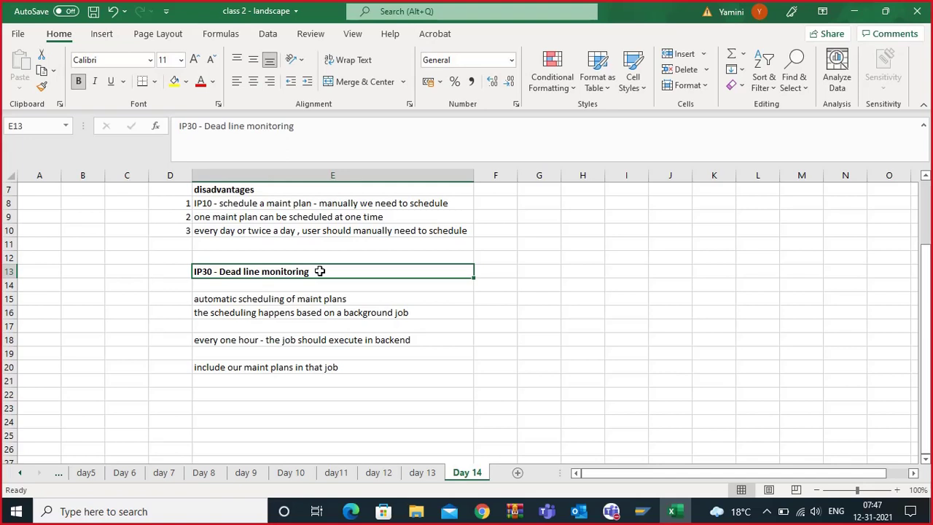
{"action": "left_click", "coordinate": [345, 341]}
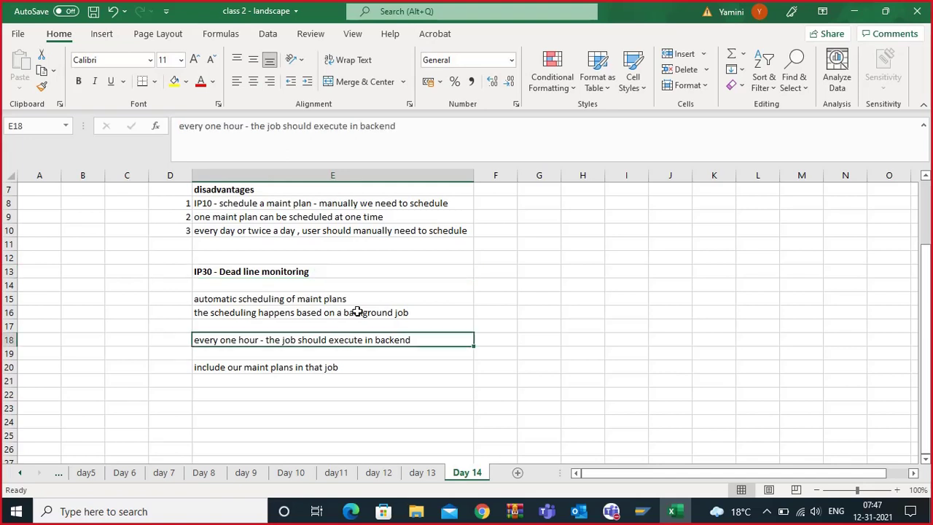
{"action": "left_click", "coordinate": [361, 303]}
{"action": "left_click", "coordinate": [354, 313]}
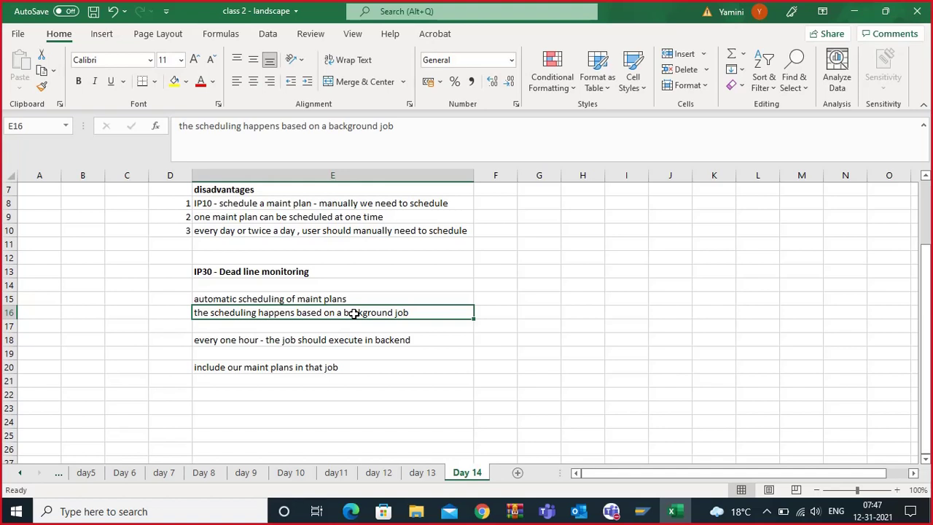
{"action": "left_click", "coordinate": [340, 365]}
{"action": "left_click", "coordinate": [363, 337]}
{"action": "left_click", "coordinate": [360, 315]}
{"action": "scroll", "coordinate": [337, 303], "scroll_direction": "up", "scroll_amount": 2}
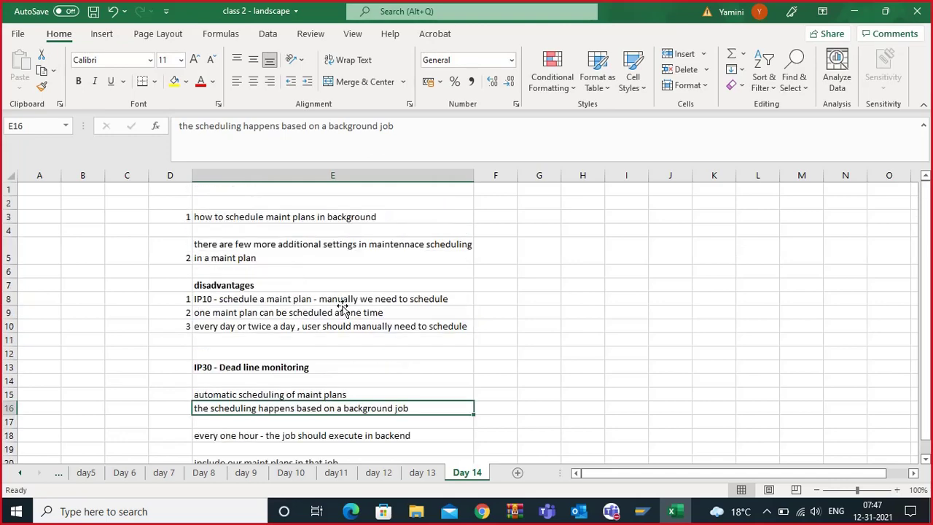
{"action": "scroll", "coordinate": [330, 253], "scroll_direction": "down", "scroll_amount": 1}
{"action": "scroll", "coordinate": [332, 257], "scroll_direction": "down", "scroll_amount": 1}
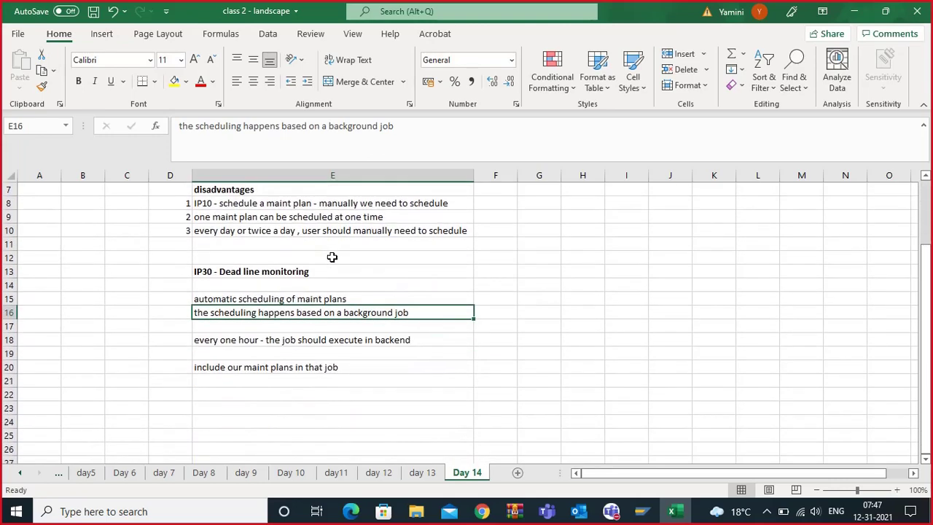
{"action": "left_click", "coordinate": [286, 299]}
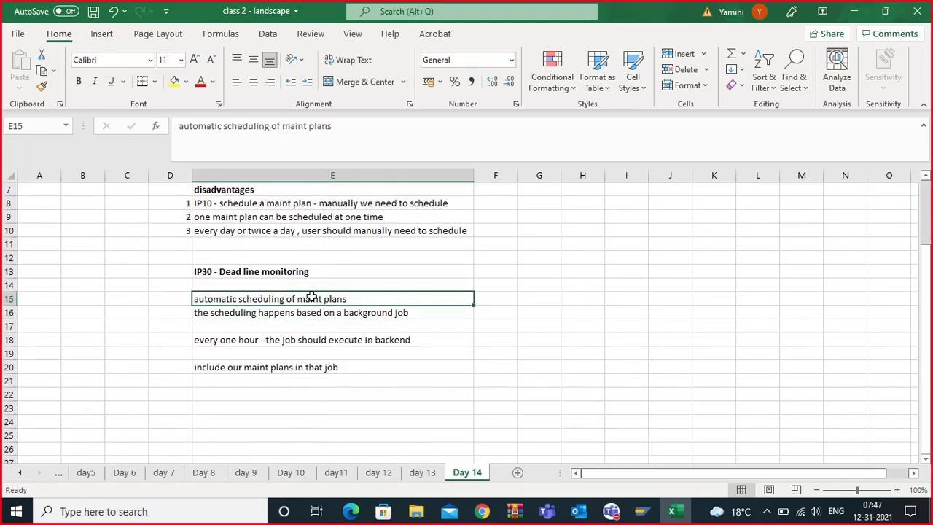
{"action": "left_click", "coordinate": [280, 314]}
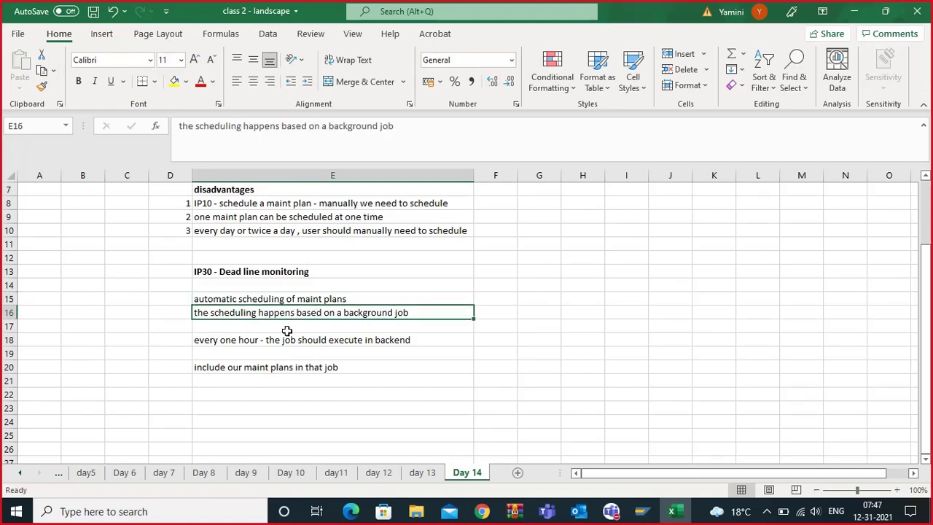
Switch to SAP and log on to client 800 with the user name and account password.
{"action": "left_click", "coordinate": [641, 510]}
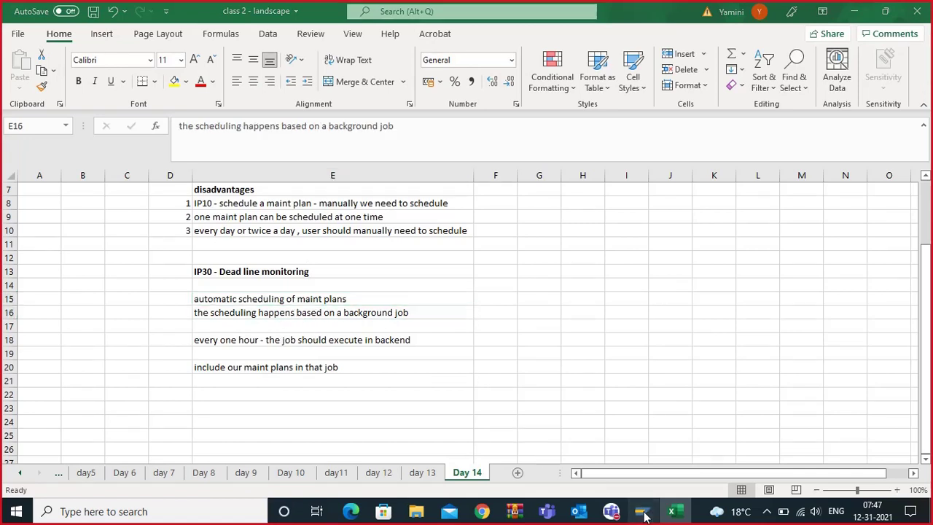
{"action": "double_click", "coordinate": [209, 143]}
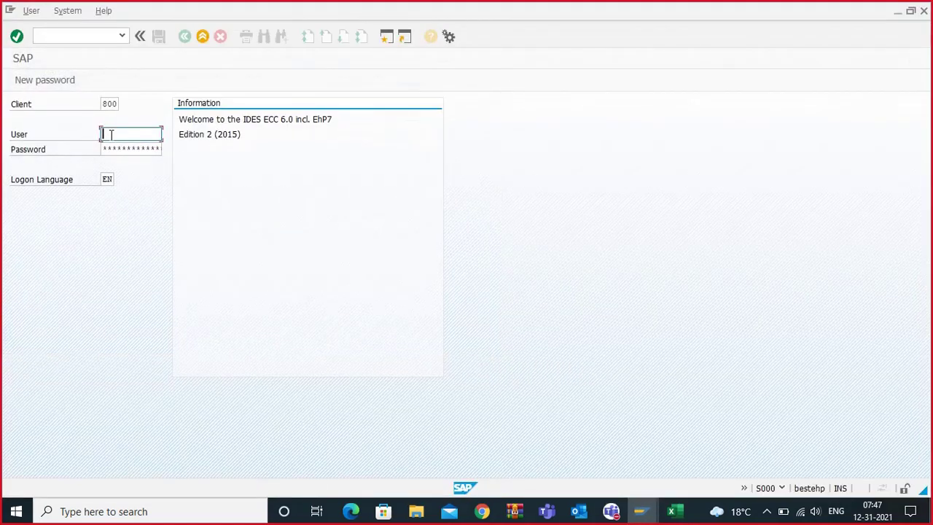
{"action": "left_click", "coordinate": [124, 134]}
{"action": "left_click", "coordinate": [121, 148]}
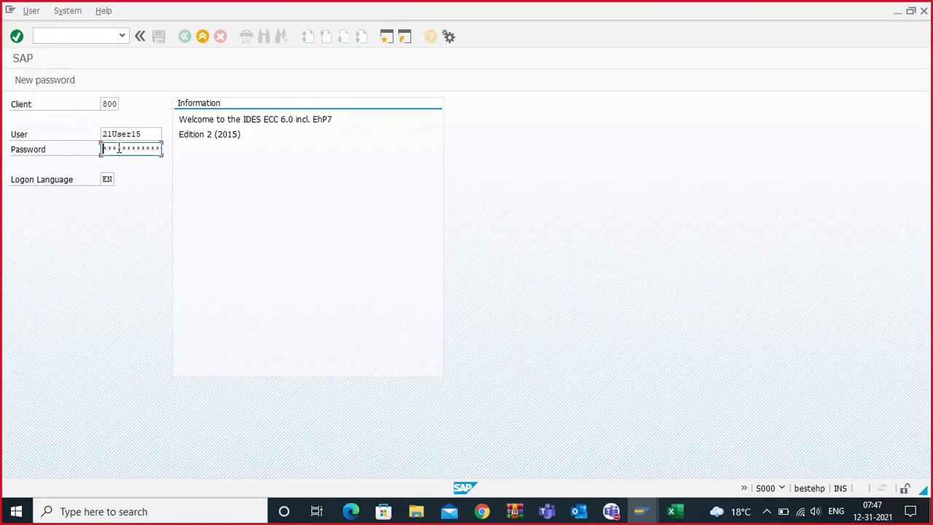
{"action": "type", "text": "***********"}
{"action": "key", "text": "Return"}
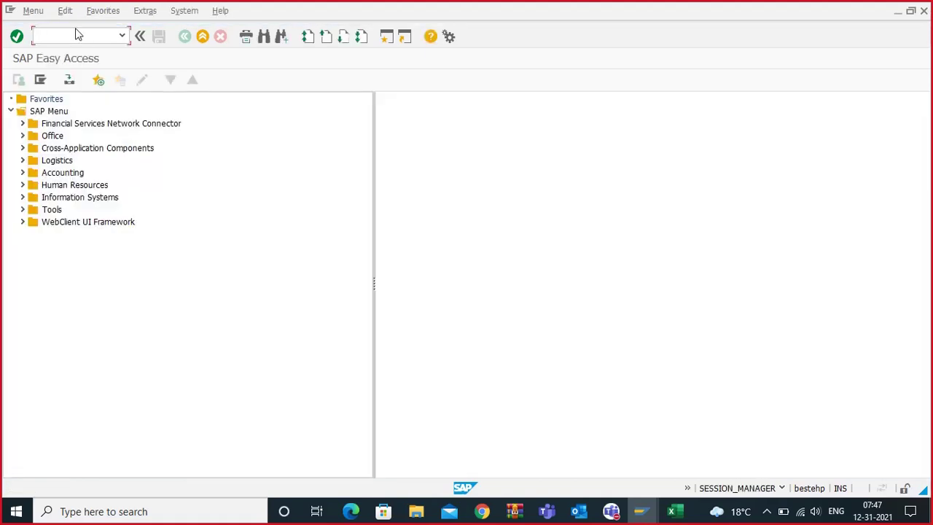
Open transaction IP18 to display maintenance items.
{"action": "type", "text": "/nip2"}
{"action": "key", "text": "BackSpace"}
{"action": "type", "text": "18"}
{"action": "key", "text": "Return"}
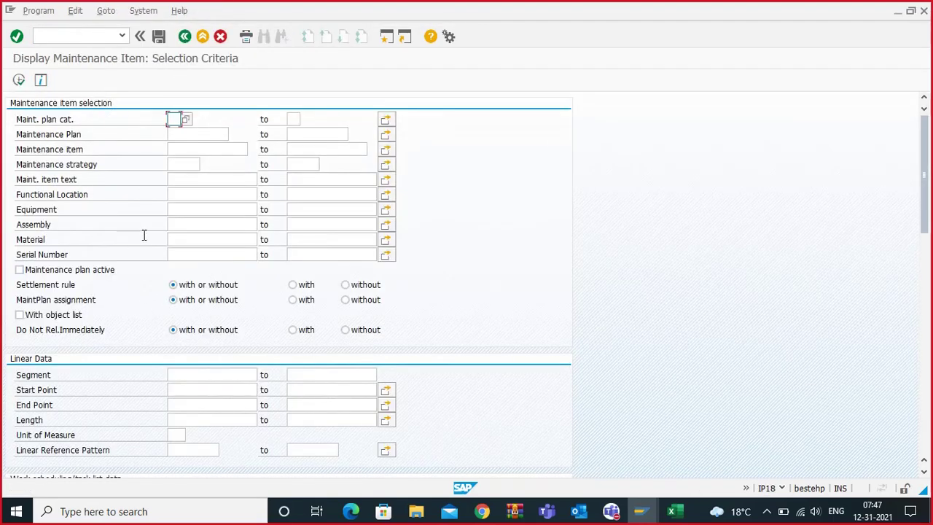
Restrict the selection to maintenance plant AMR1 and run the maintenance item list.
{"action": "scroll", "coordinate": [191, 247], "scroll_direction": "down", "scroll_amount": 2}
{"action": "scroll", "coordinate": [193, 259], "scroll_direction": "down", "scroll_amount": 7}
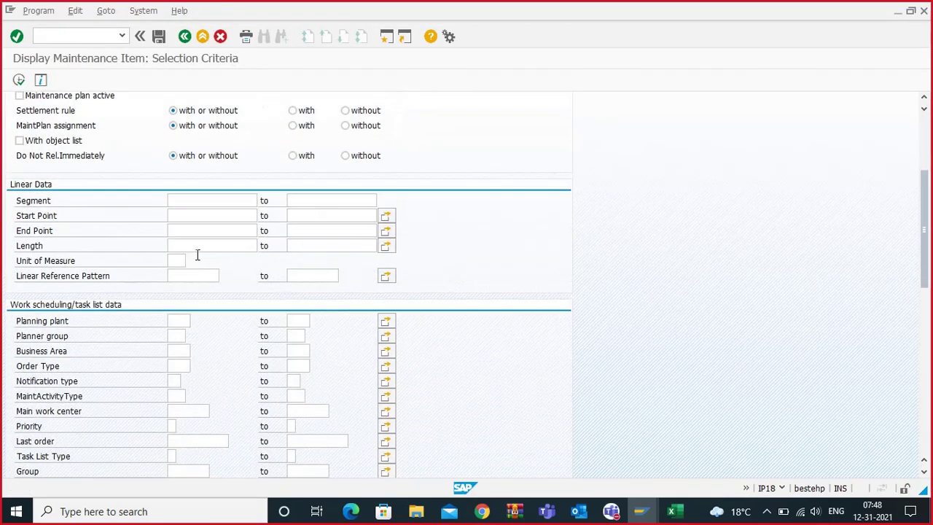
{"action": "scroll", "coordinate": [184, 255], "scroll_direction": "down", "scroll_amount": 3}
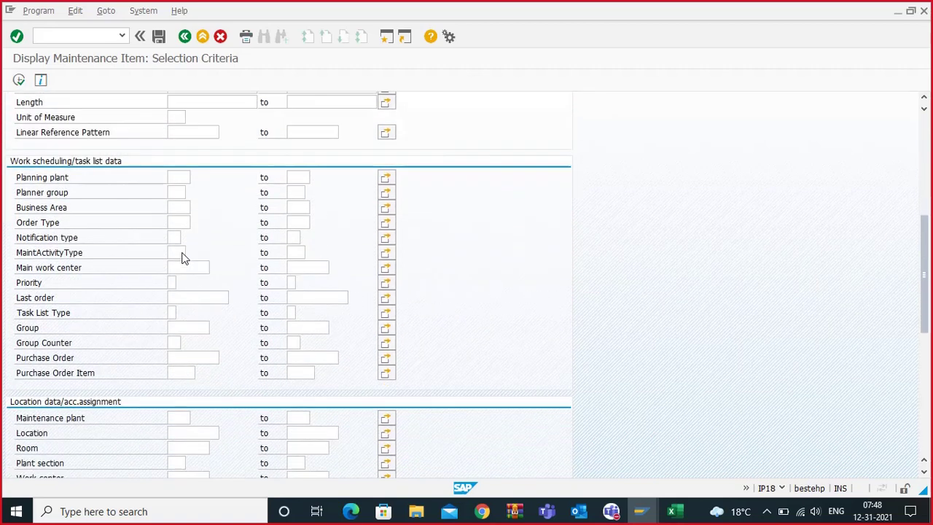
{"action": "left_click", "coordinate": [180, 377]}
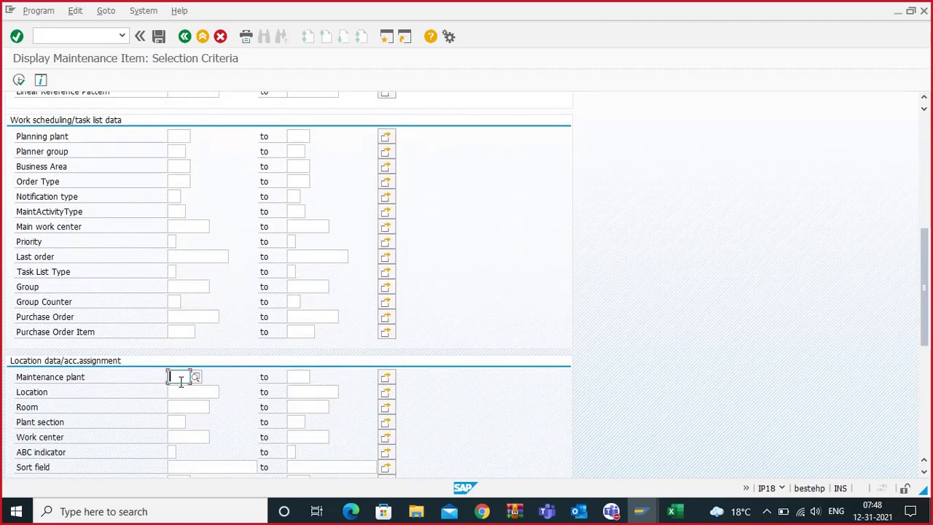
{"action": "type", "text": "A"}
{"action": "left_click", "coordinate": [184, 392]}
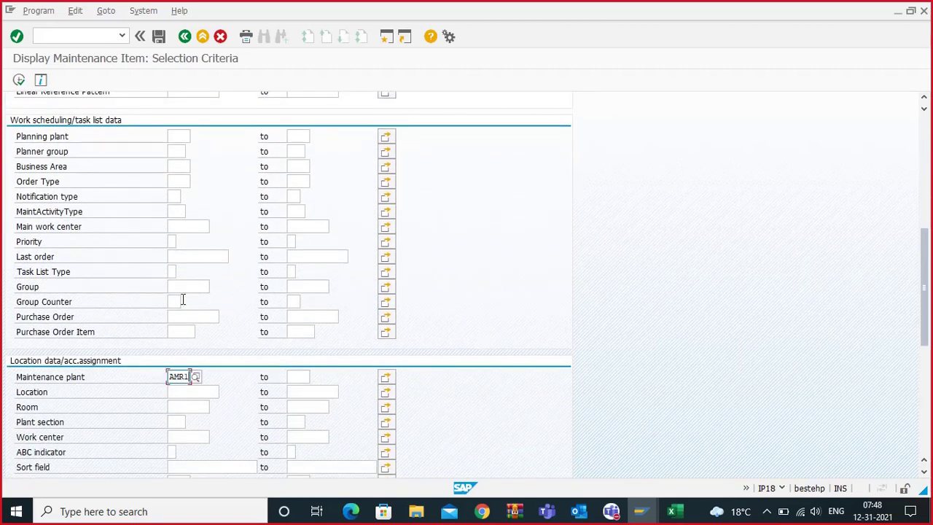
{"action": "left_click", "coordinate": [19, 79]}
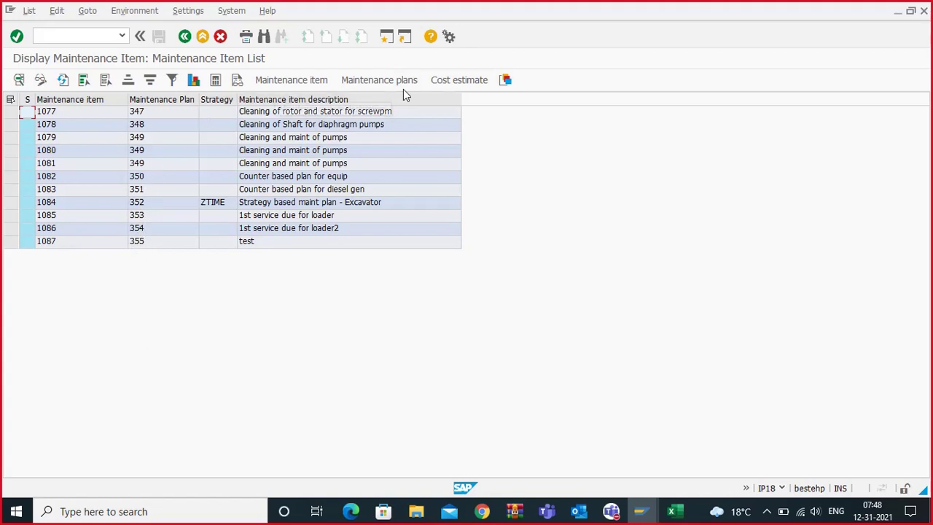
Add the Sort field, Maintenance plant and Cost Center columns to the maintenance item list layout.
{"action": "left_click", "coordinate": [505, 80]}
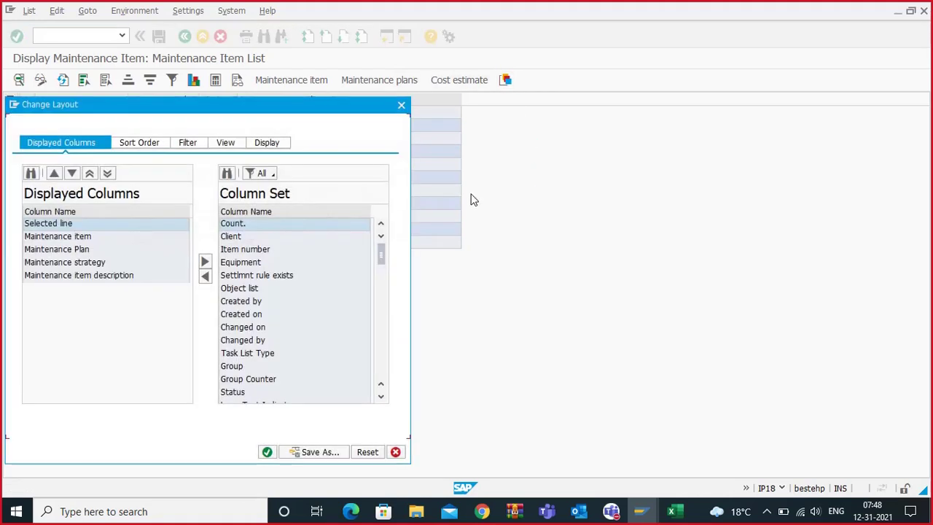
{"action": "scroll", "coordinate": [261, 318], "scroll_direction": "down", "scroll_amount": 3}
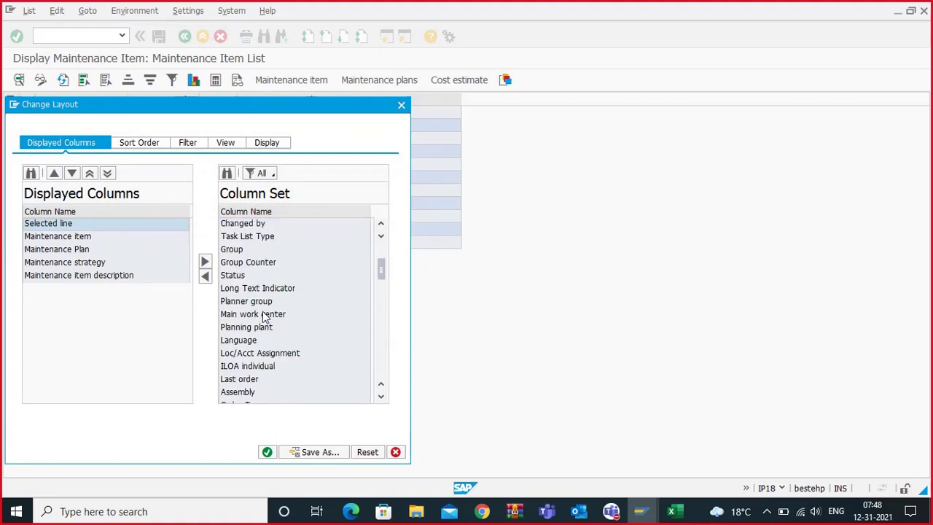
{"action": "scroll", "coordinate": [270, 299], "scroll_direction": "down", "scroll_amount": 3}
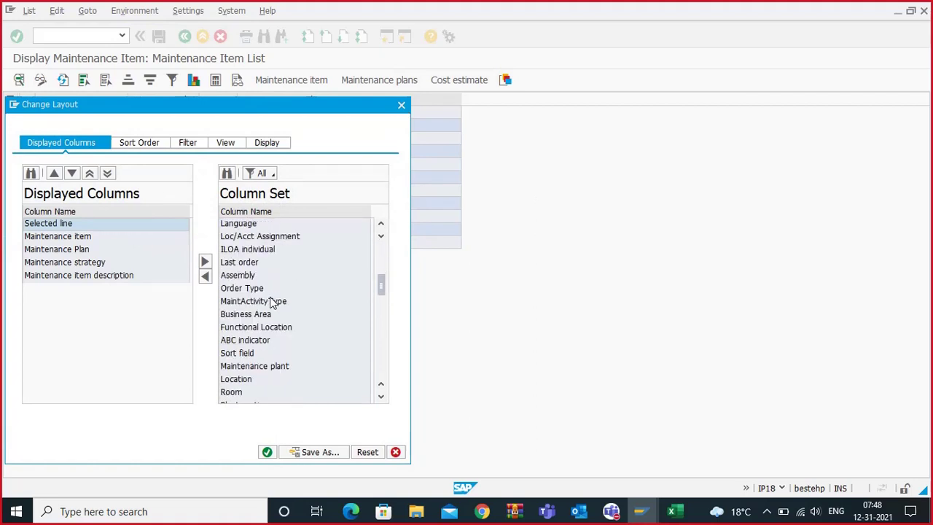
{"action": "left_click", "coordinate": [242, 355]}
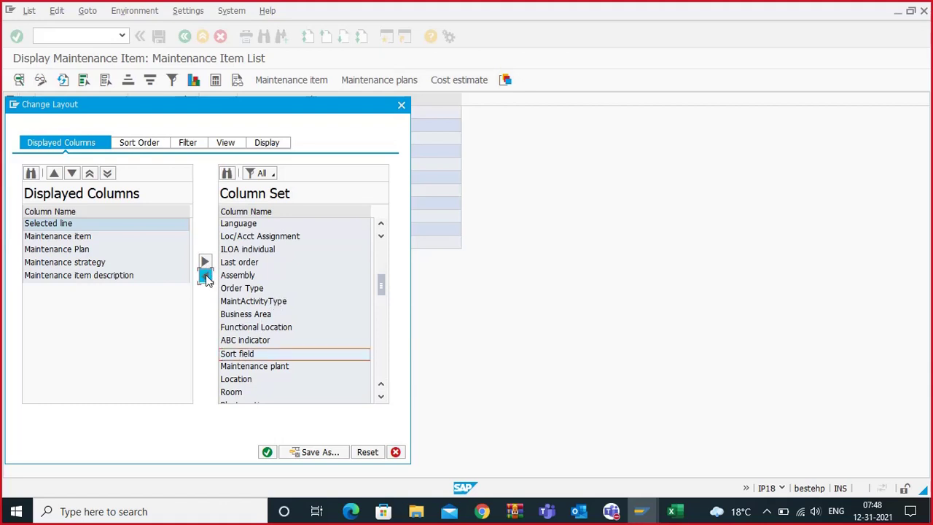
{"action": "left_click", "coordinate": [205, 276]}
{"action": "scroll", "coordinate": [310, 336], "scroll_direction": "down", "scroll_amount": 1}
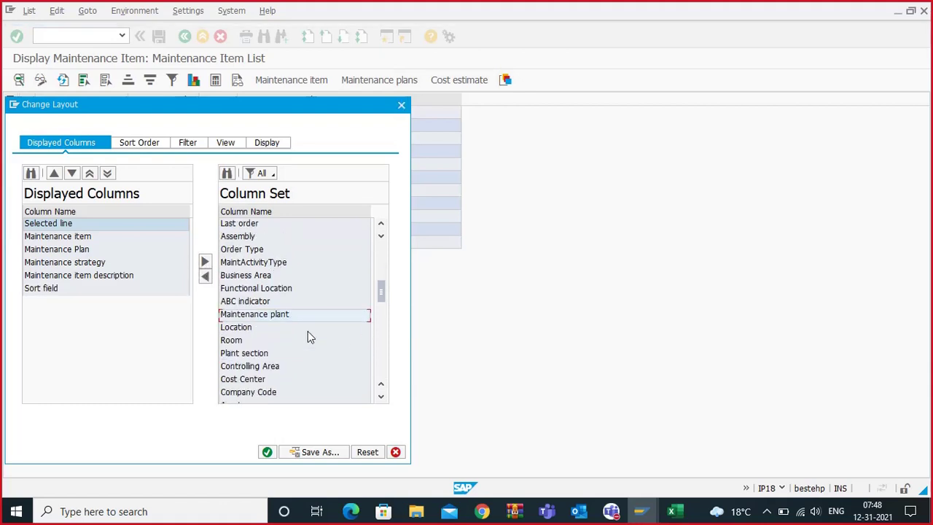
{"action": "left_click", "coordinate": [240, 319]}
{"action": "left_click", "coordinate": [205, 275]}
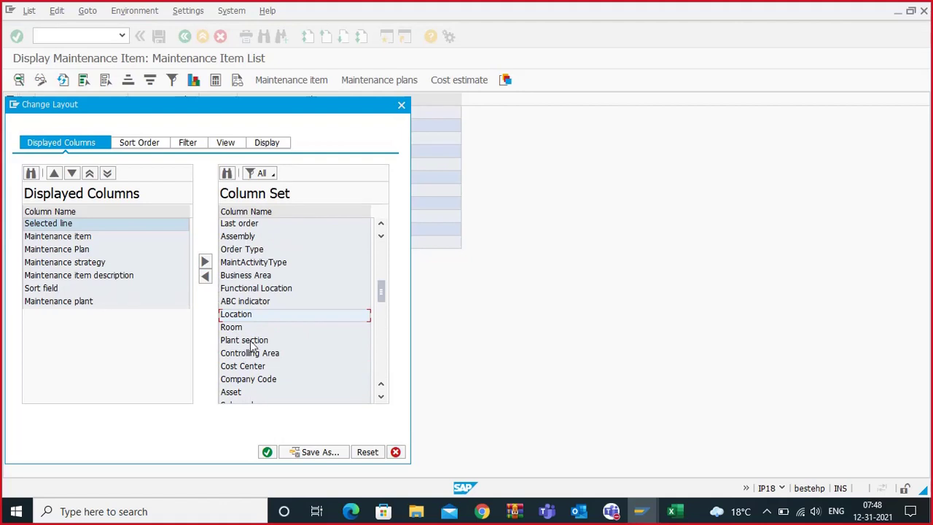
{"action": "left_click", "coordinate": [248, 368]}
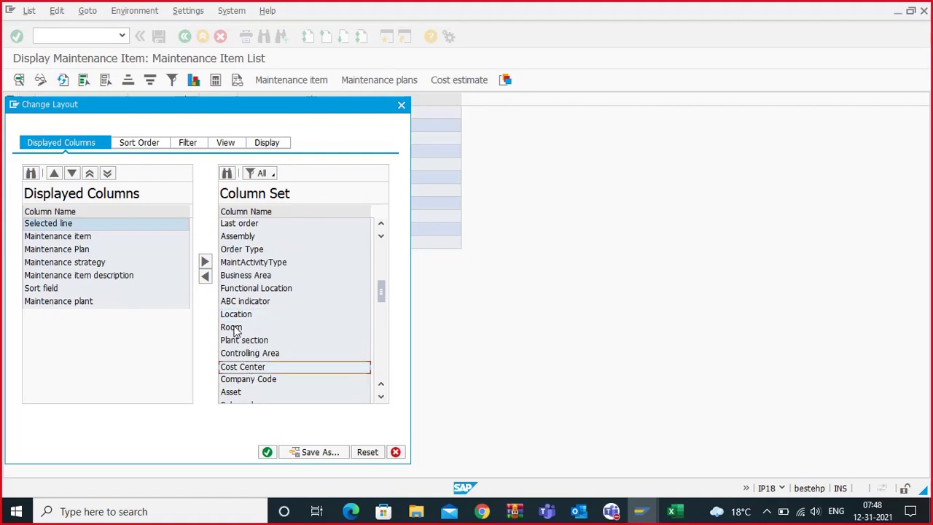
{"action": "left_click", "coordinate": [205, 276]}
{"action": "scroll", "coordinate": [248, 333], "scroll_direction": "down", "scroll_amount": 9}
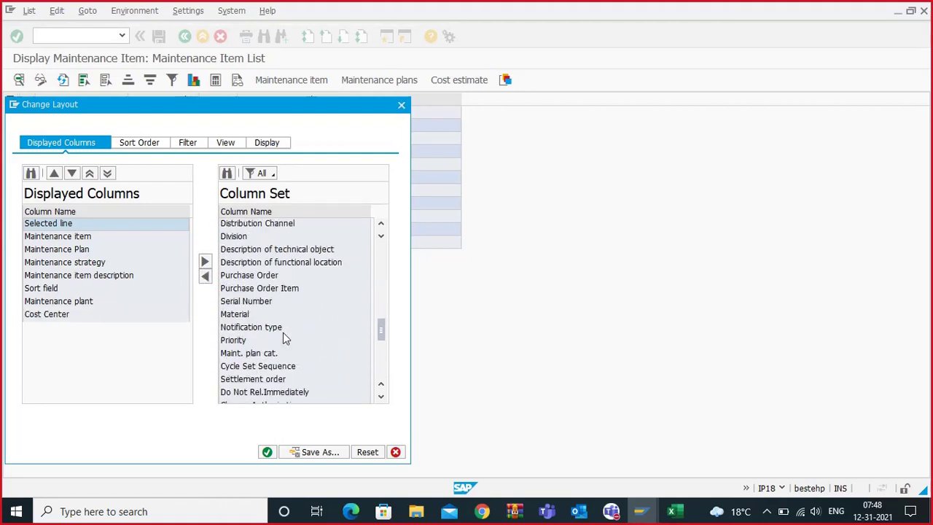
{"action": "left_click", "coordinate": [267, 452]}
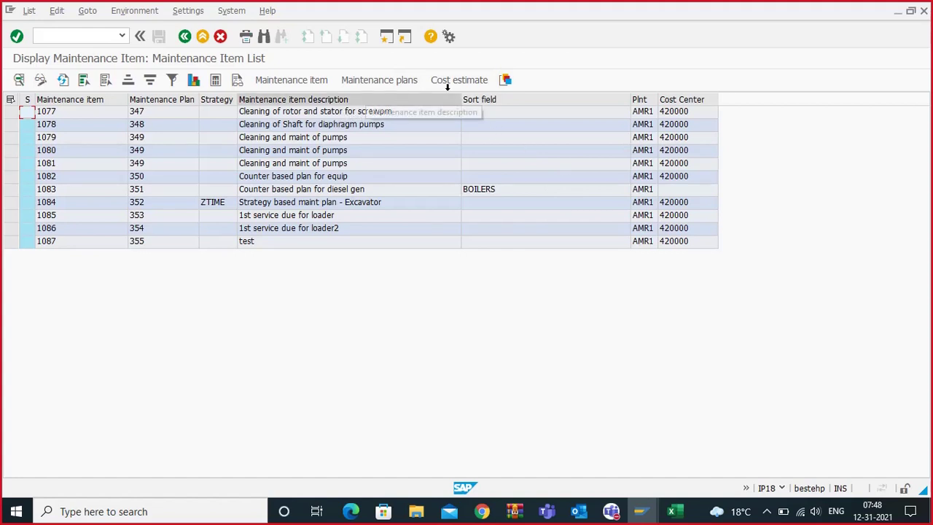
Examine the fields available in the column set for the maintenance item list layout.
{"action": "left_click", "coordinate": [506, 80]}
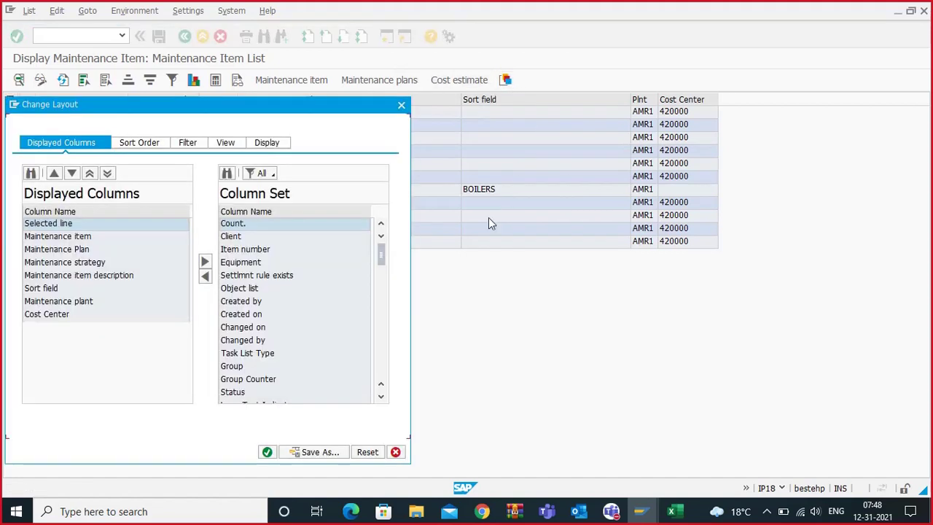
{"action": "scroll", "coordinate": [288, 266], "scroll_direction": "down", "scroll_amount": 1}
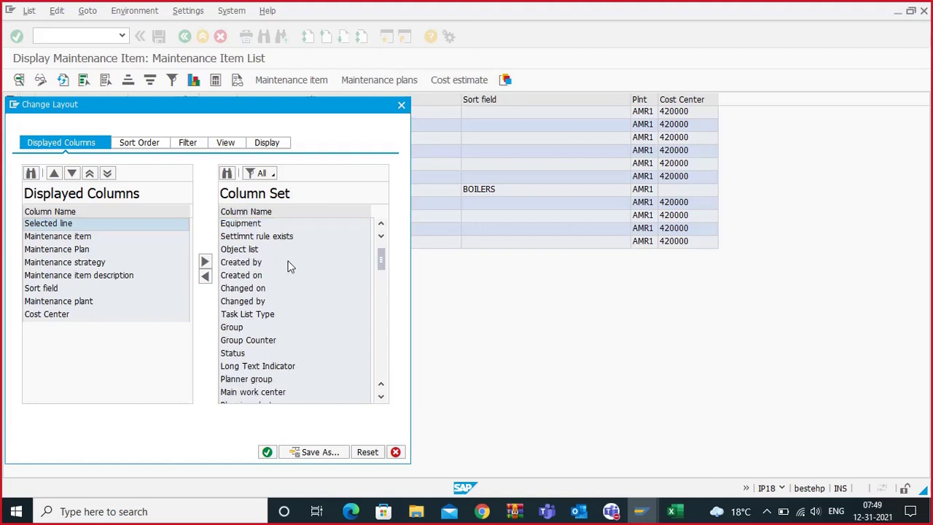
{"action": "scroll", "coordinate": [286, 271], "scroll_direction": "down", "scroll_amount": 1}
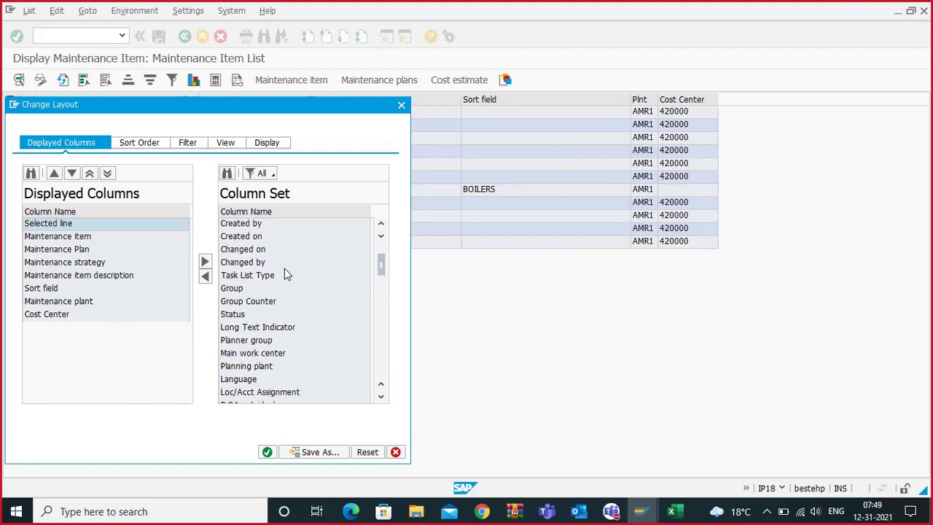
{"action": "scroll", "coordinate": [284, 277], "scroll_direction": "down", "scroll_amount": 1}
{"action": "scroll", "coordinate": [283, 277], "scroll_direction": "down", "scroll_amount": 1}
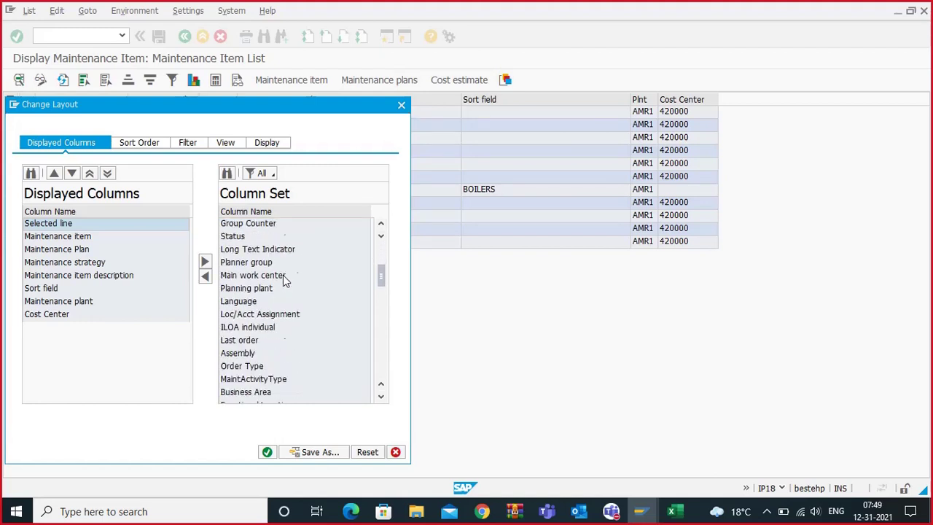
{"action": "scroll", "coordinate": [284, 280], "scroll_direction": "down", "scroll_amount": 1}
{"action": "scroll", "coordinate": [284, 282], "scroll_direction": "down", "scroll_amount": 4}
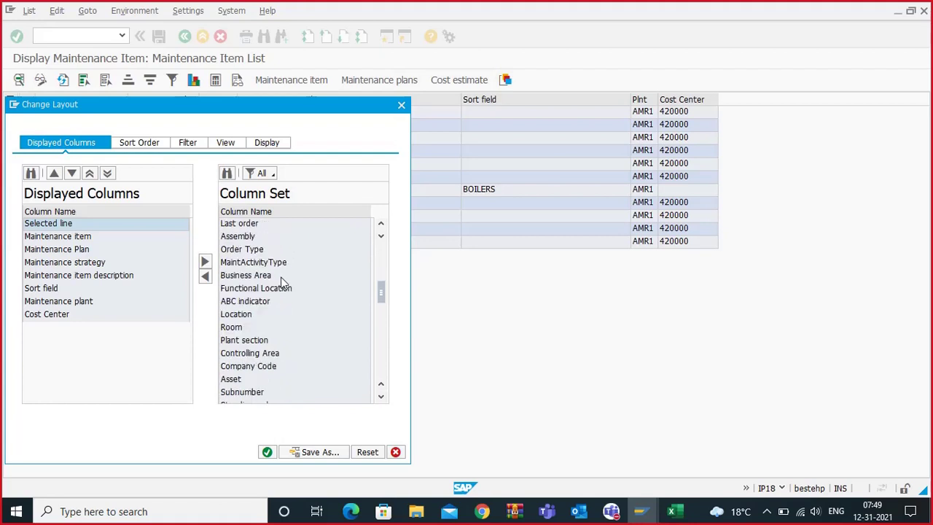
{"action": "scroll", "coordinate": [284, 282], "scroll_direction": "down", "scroll_amount": 3}
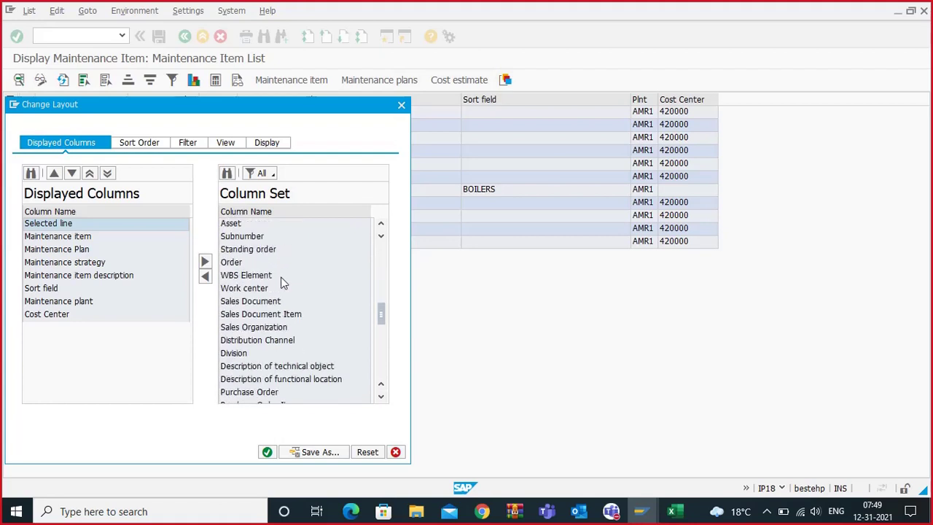
{"action": "scroll", "coordinate": [283, 281], "scroll_direction": "down", "scroll_amount": 4}
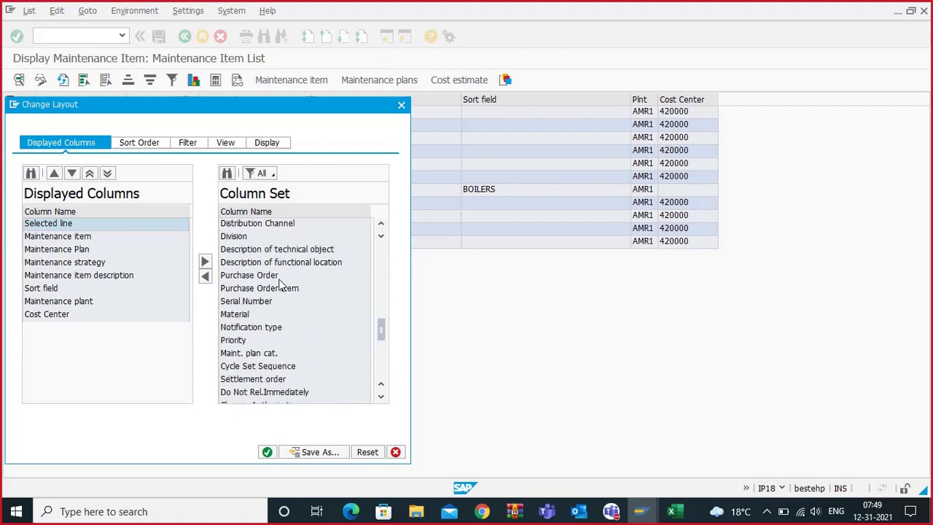
{"action": "scroll", "coordinate": [278, 281], "scroll_direction": "down", "scroll_amount": 4}
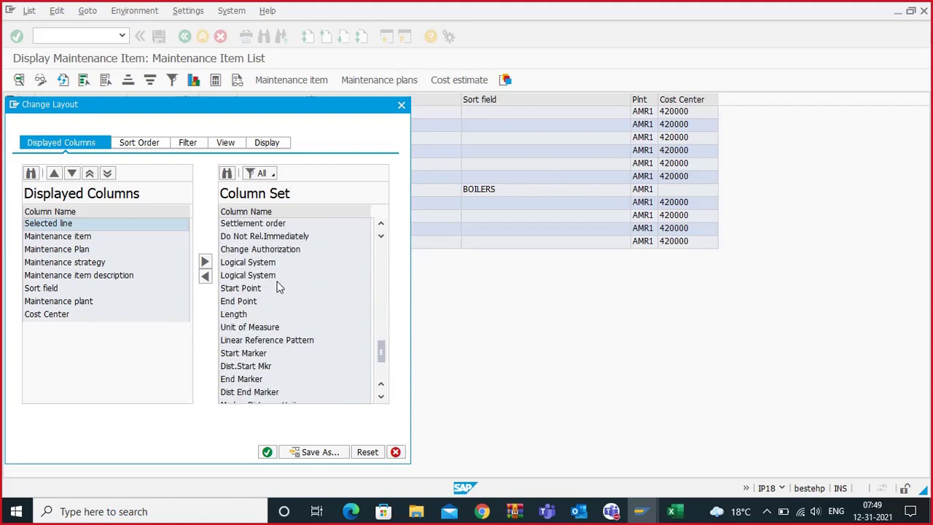
{"action": "scroll", "coordinate": [278, 287], "scroll_direction": "down", "scroll_amount": 1}
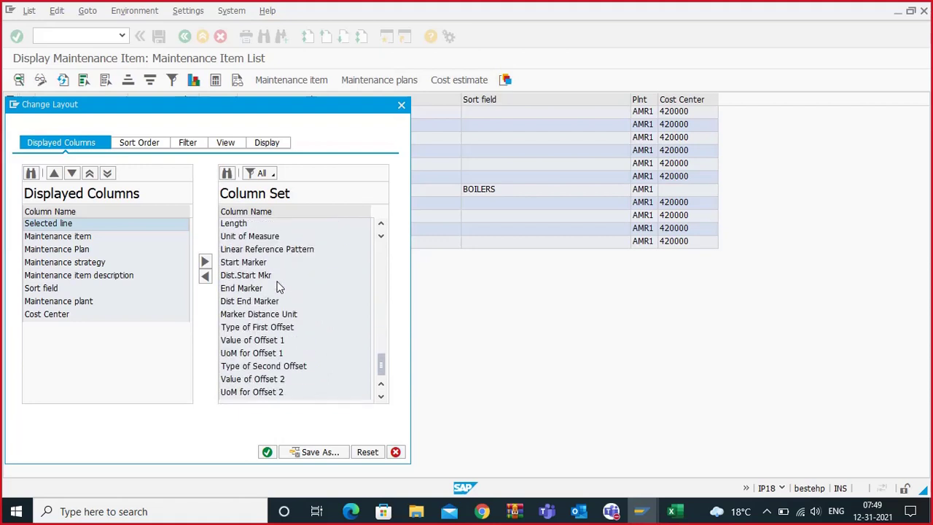
{"action": "scroll", "coordinate": [278, 287], "scroll_direction": "up", "scroll_amount": 15}
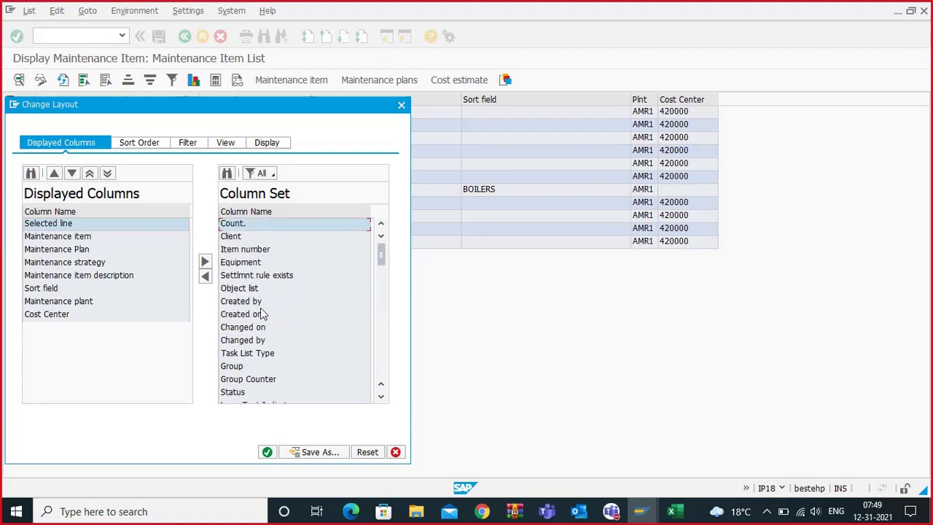
Add the ABC indicator column to the maintenance item list layout and apply the layout.
{"action": "scroll", "coordinate": [282, 321], "scroll_direction": "down", "scroll_amount": 1}
{"action": "scroll", "coordinate": [282, 321], "scroll_direction": "down", "scroll_amount": 1}
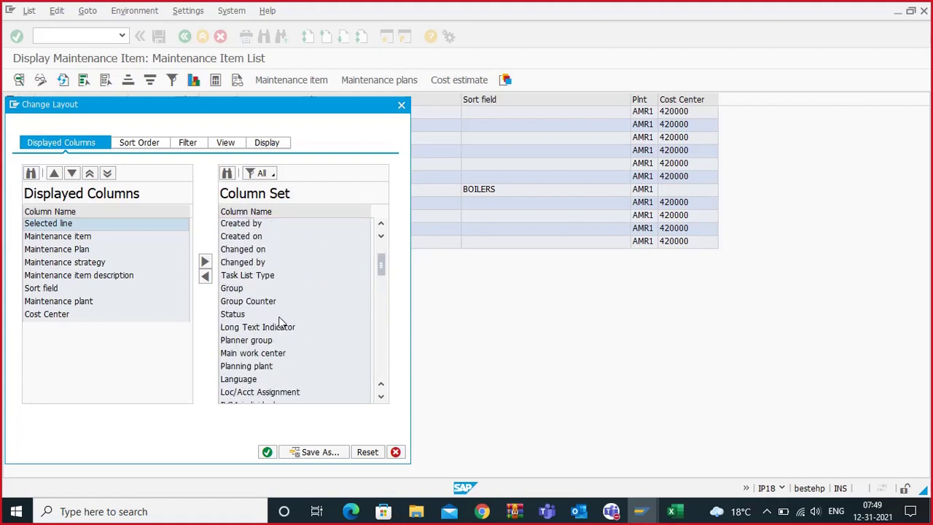
{"action": "scroll", "coordinate": [280, 321], "scroll_direction": "down", "scroll_amount": 1}
{"action": "scroll", "coordinate": [280, 324], "scroll_direction": "down", "scroll_amount": 1}
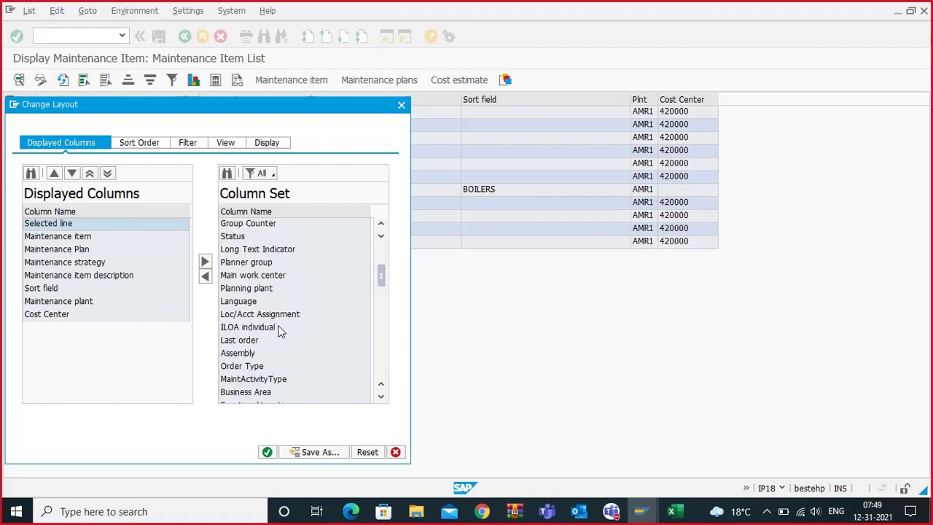
{"action": "scroll", "coordinate": [279, 331], "scroll_direction": "down", "scroll_amount": 1}
{"action": "scroll", "coordinate": [294, 326], "scroll_direction": "down", "scroll_amount": 1}
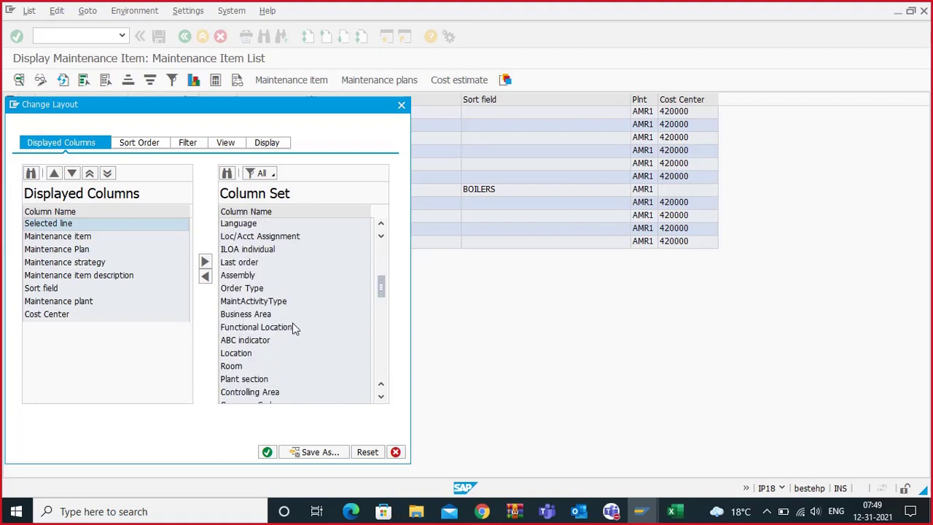
{"action": "left_click", "coordinate": [259, 340]}
{"action": "left_click", "coordinate": [205, 261]}
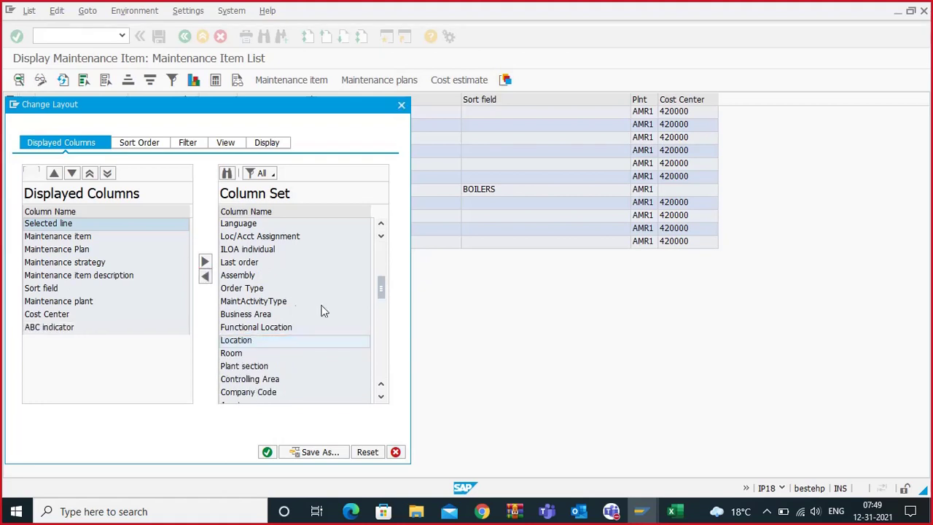
{"action": "scroll", "coordinate": [326, 312], "scroll_direction": "down", "scroll_amount": 1}
{"action": "scroll", "coordinate": [329, 307], "scroll_direction": "down", "scroll_amount": 2}
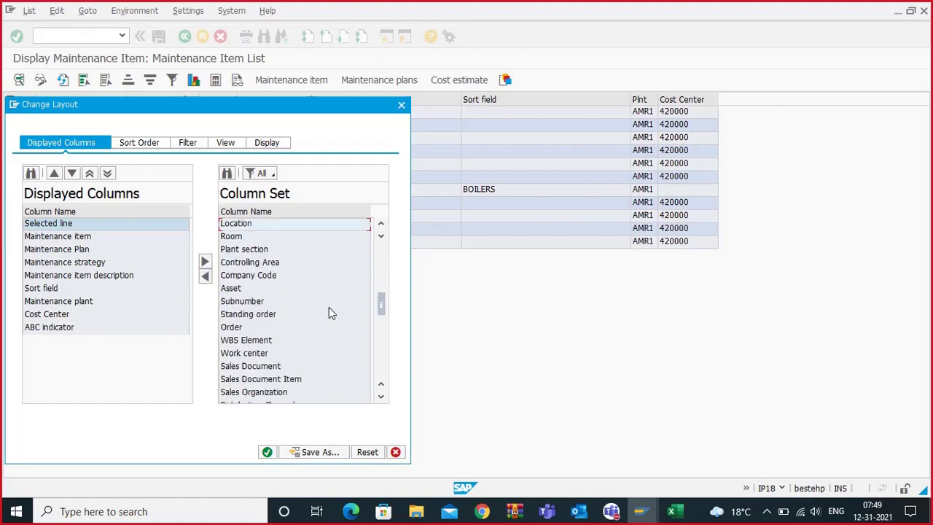
{"action": "scroll", "coordinate": [328, 307], "scroll_direction": "down", "scroll_amount": 2}
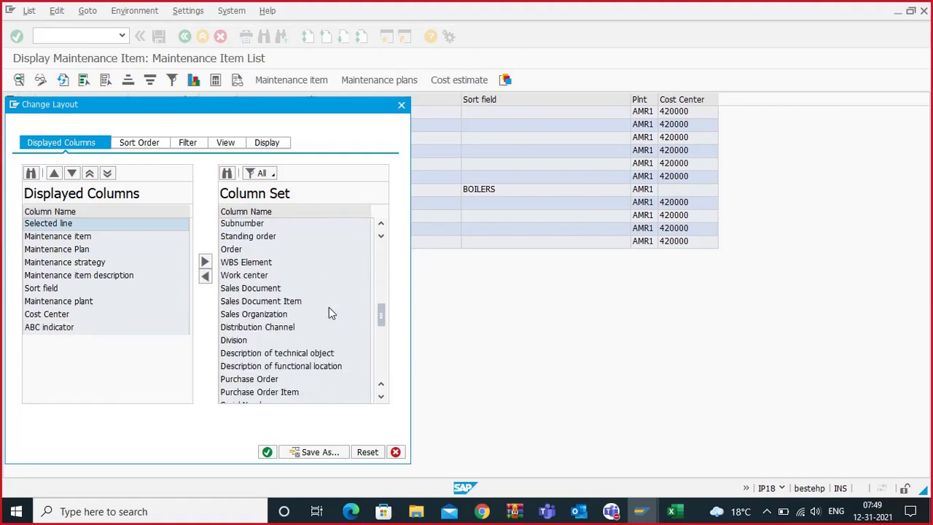
{"action": "scroll", "coordinate": [329, 313], "scroll_direction": "down", "scroll_amount": 1}
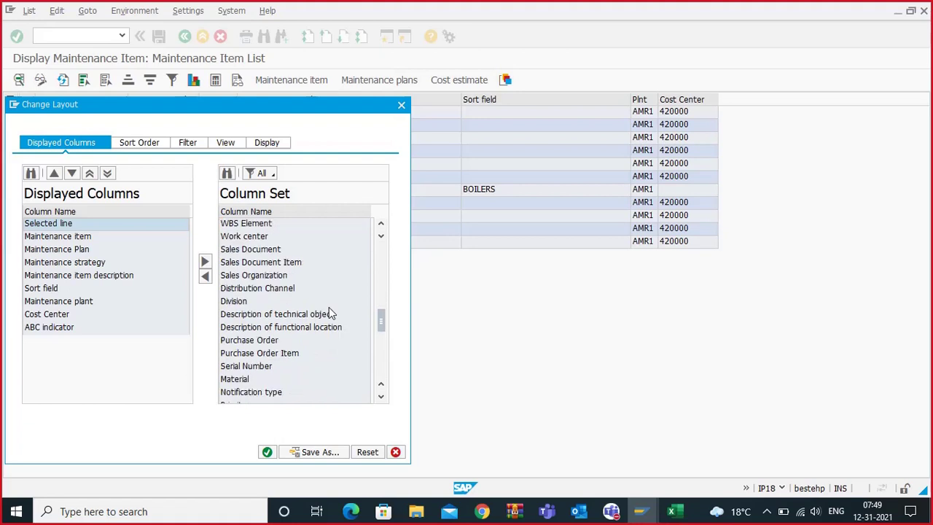
{"action": "scroll", "coordinate": [329, 307], "scroll_direction": "down", "scroll_amount": 4}
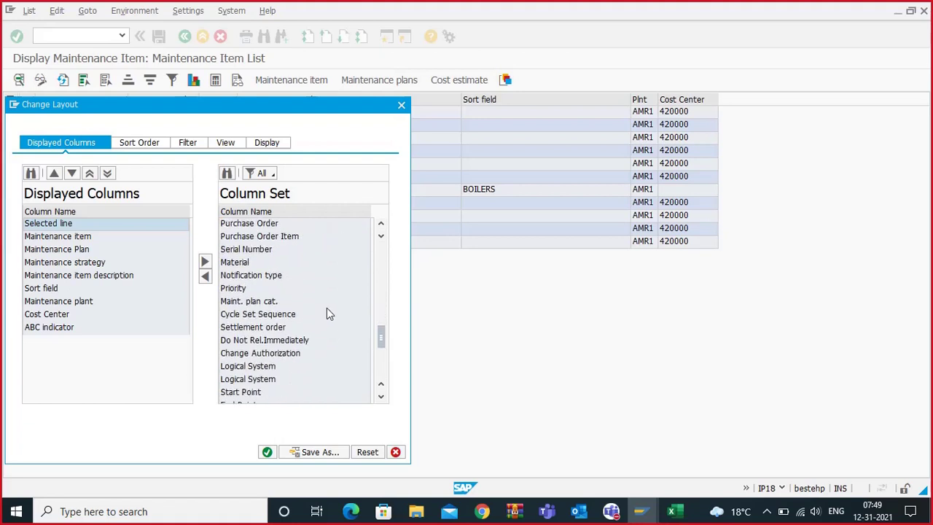
{"action": "scroll", "coordinate": [326, 314], "scroll_direction": "down", "scroll_amount": 1}
{"action": "scroll", "coordinate": [326, 312], "scroll_direction": "down", "scroll_amount": 4}
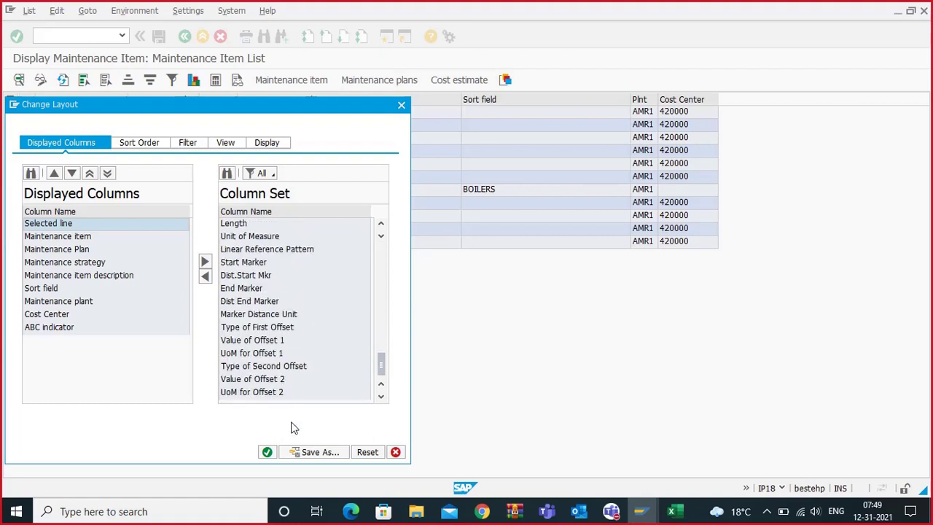
{"action": "left_click", "coordinate": [266, 451]}
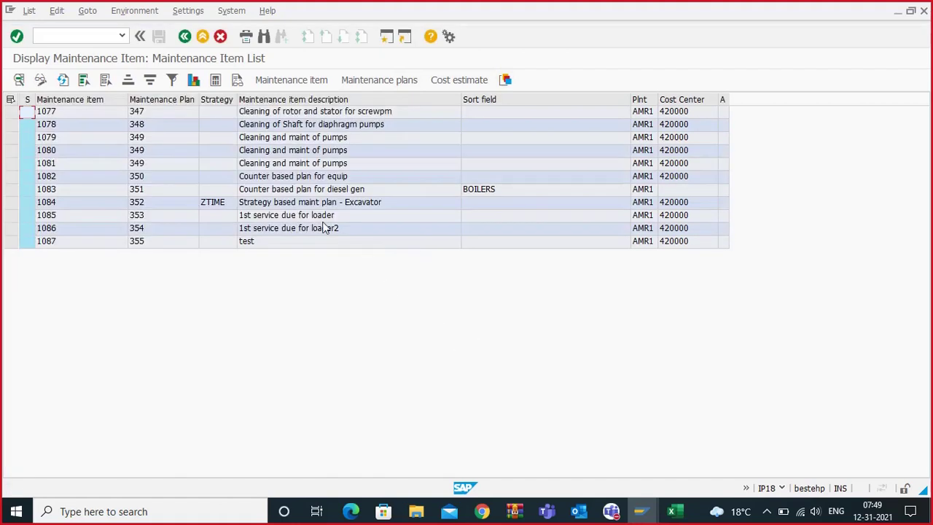
Copy all maintenance plan numbers, 347 to 355, into Excel's Day 14 sheet starting at cell H11, and widen column H.
{"action": "left_click", "coordinate": [140, 114]}
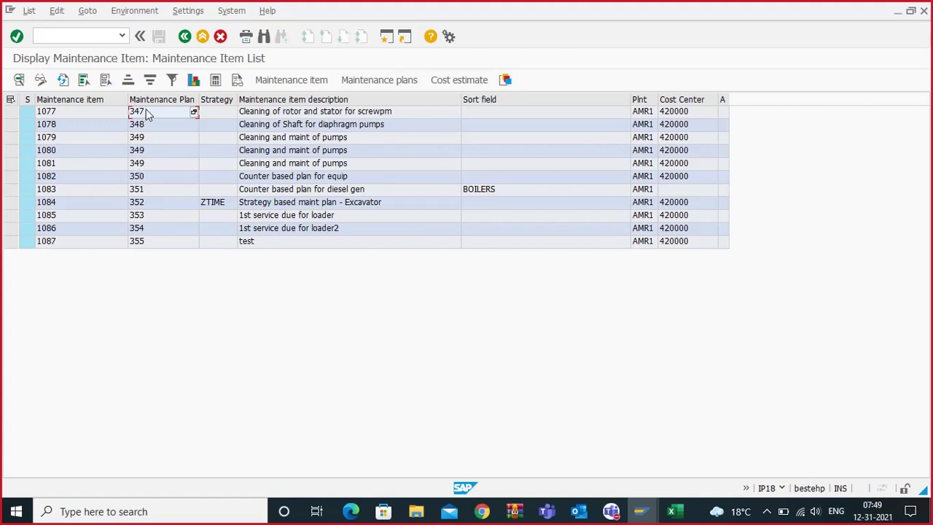
{"action": "left_click_drag", "start_coordinate": [146, 109], "coordinate": [148, 251]}
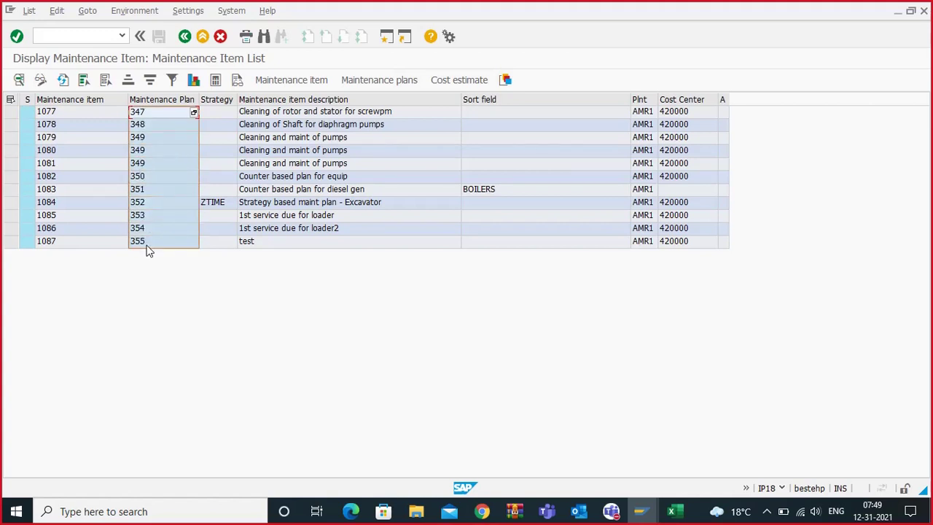
{"action": "key", "text": "ctrl+c"}
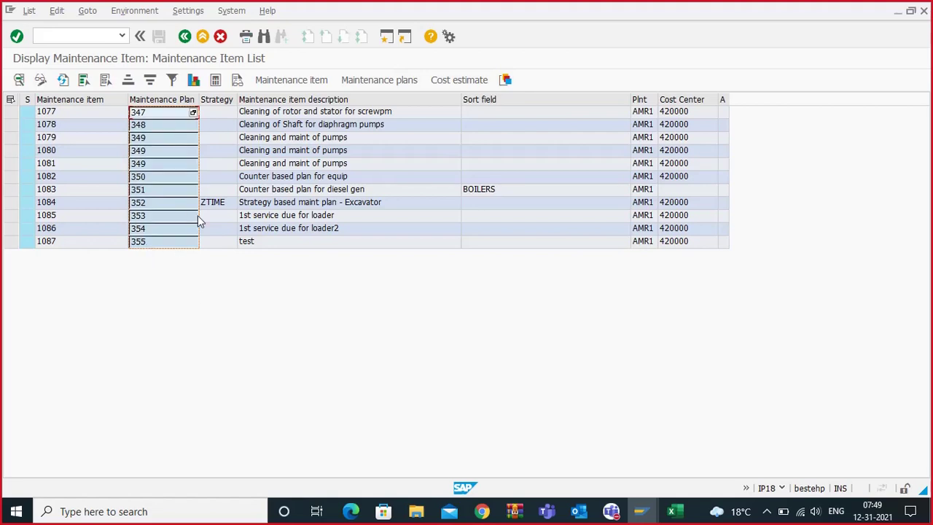
{"action": "left_click", "coordinate": [671, 510]}
{"action": "left_click", "coordinate": [624, 284]}
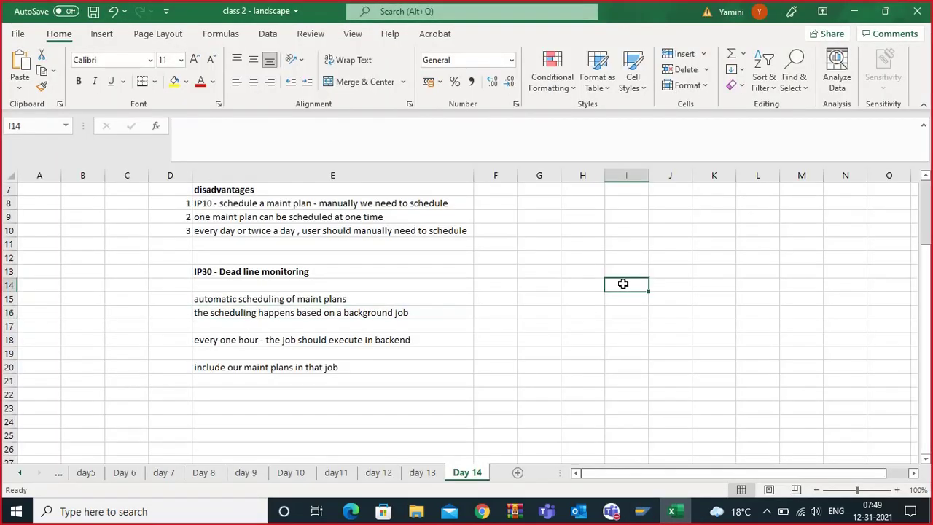
{"action": "left_click", "coordinate": [595, 240]}
{"action": "key", "text": "ctrl+v"}
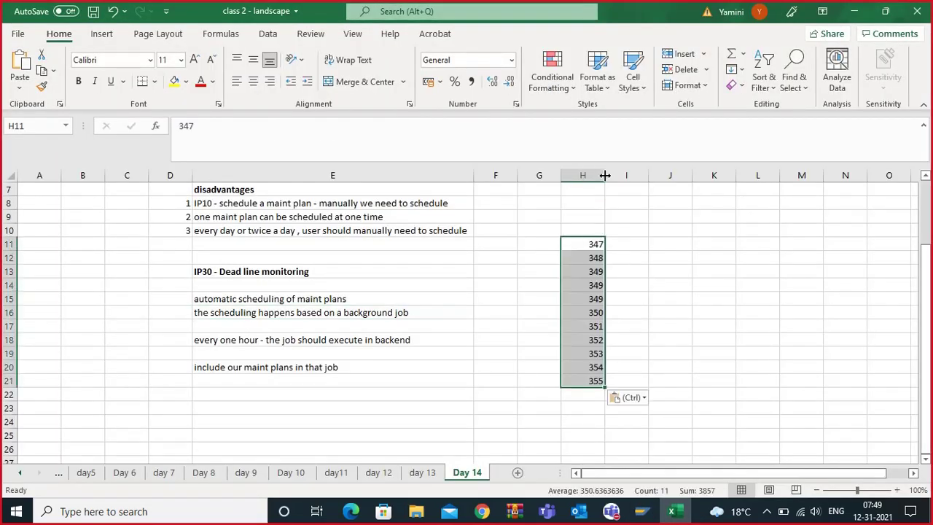
{"action": "left_click_drag", "start_coordinate": [604, 176], "coordinate": [635, 176]}
Switch back to the SAP maintenance item list and open transaction IP30 for deadline monitoring.
{"action": "mouse_move", "coordinate": [641, 511]}
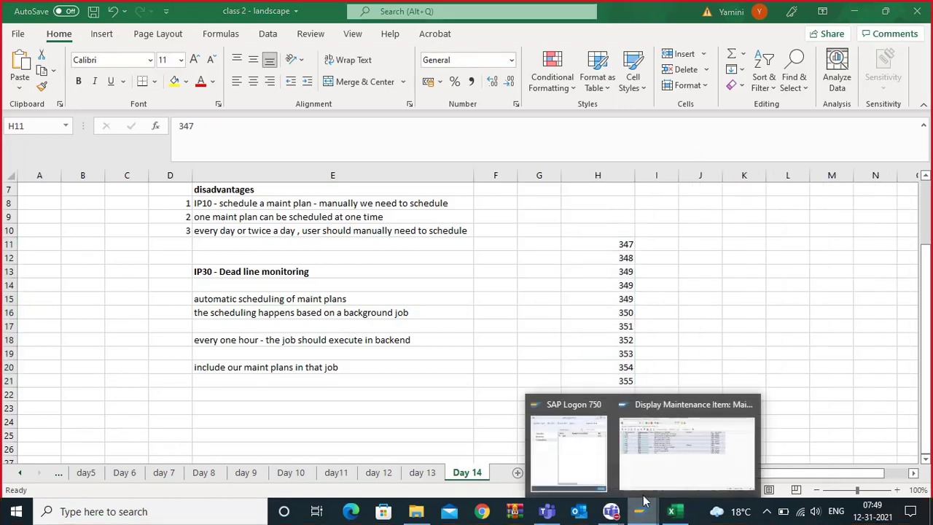
{"action": "left_click", "coordinate": [687, 452]}
{"action": "left_click", "coordinate": [88, 35]}
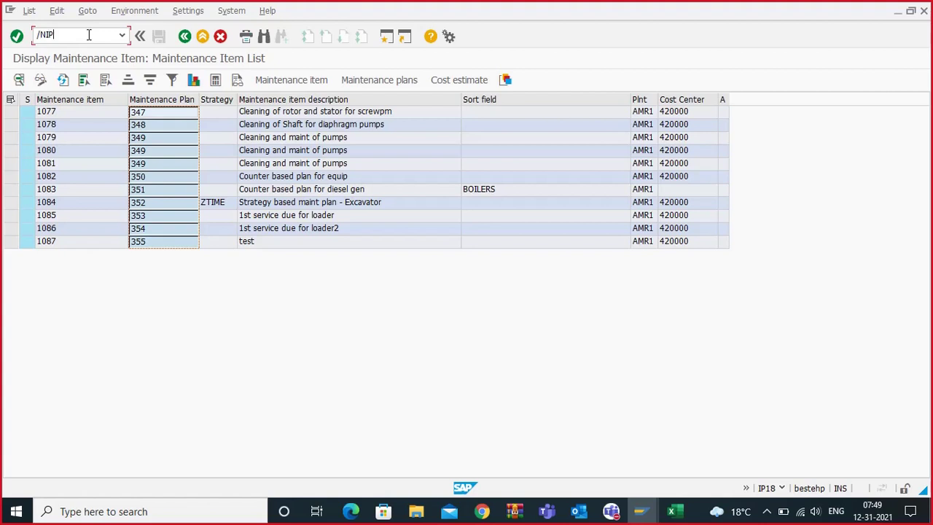
{"action": "key", "text": "Return"}
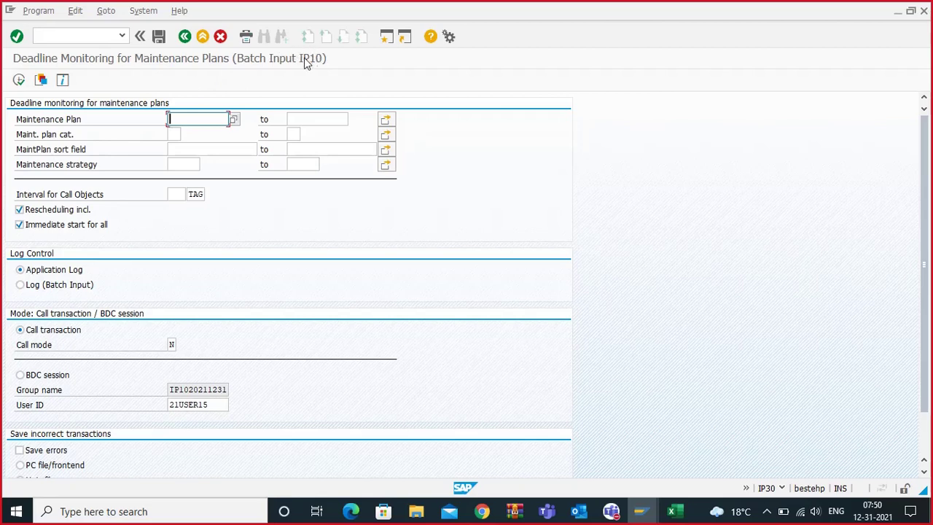
Upload the copied maintenance plan numbers from the clipboard as single values for the Maintenance Plan selection.
{"action": "left_click", "coordinate": [386, 119]}
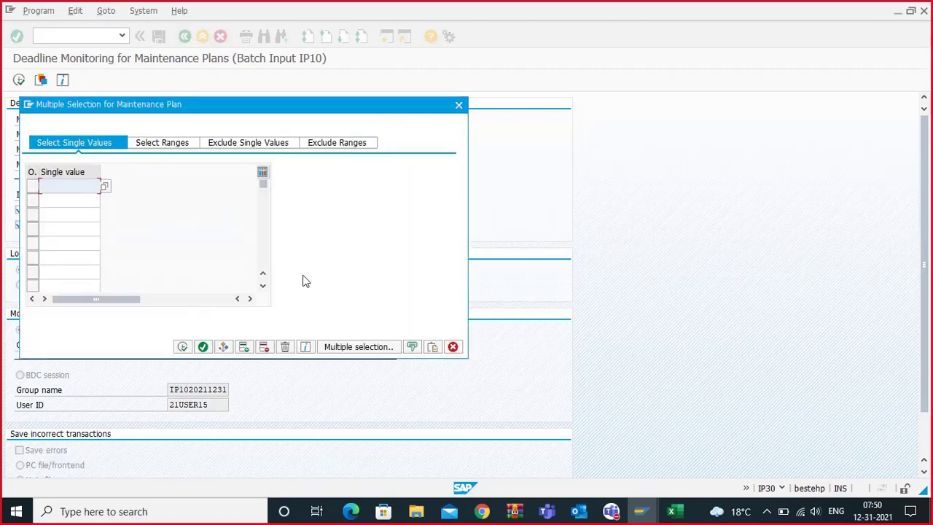
{"action": "left_click", "coordinate": [432, 346]}
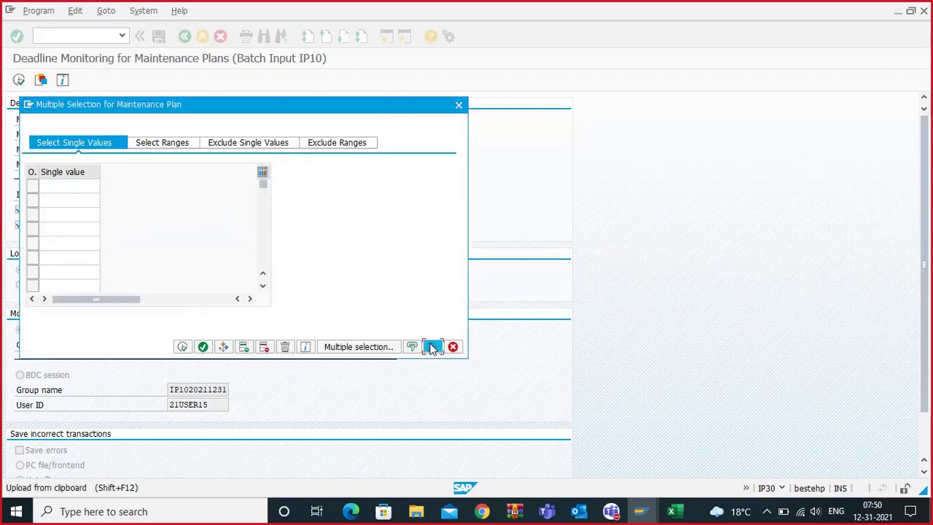
{"action": "left_click", "coordinate": [182, 347]}
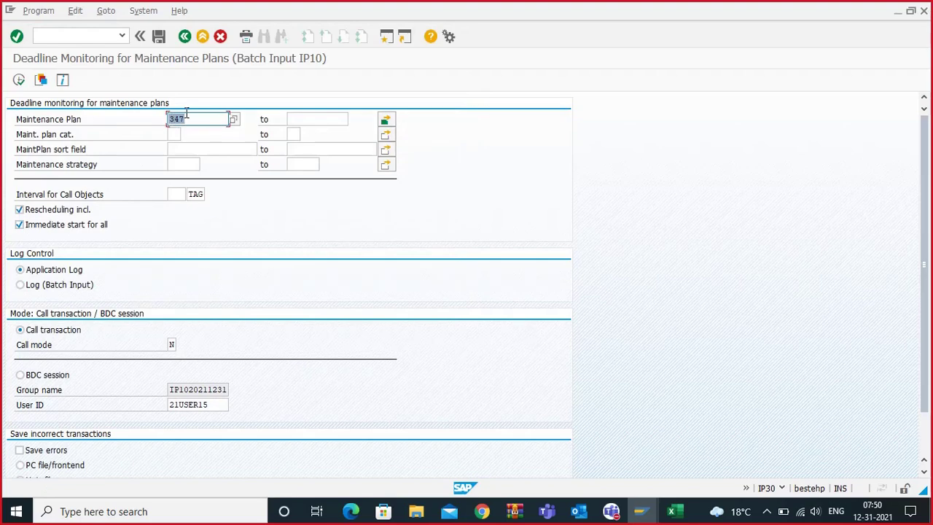
Check the plan numbers in Excel cells H11:H21 and examine the MaintPlan sort field and Maintenance strategy criteria of IP30 in SAP.
{"action": "left_click", "coordinate": [671, 511]}
{"action": "left_click_drag", "start_coordinate": [610, 243], "coordinate": [619, 380]}
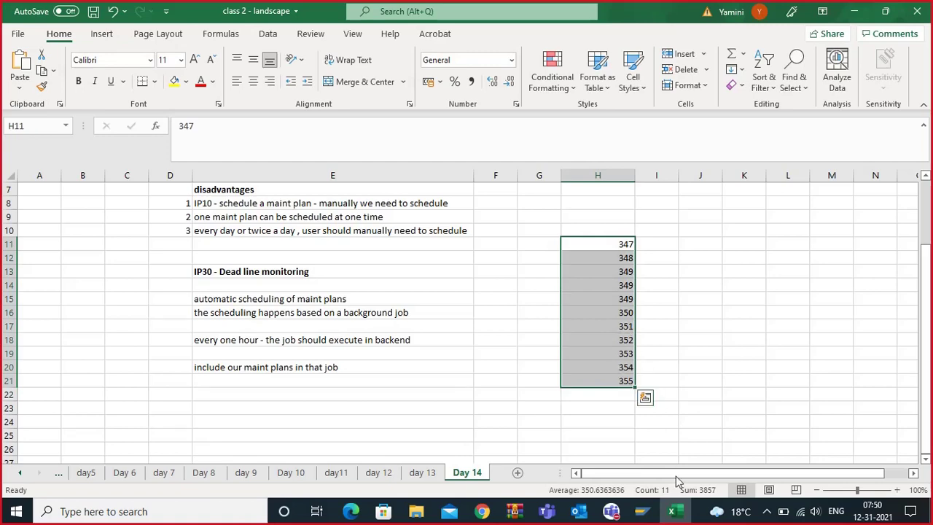
{"action": "left_click", "coordinate": [641, 511]}
{"action": "left_click", "coordinate": [794, 455]}
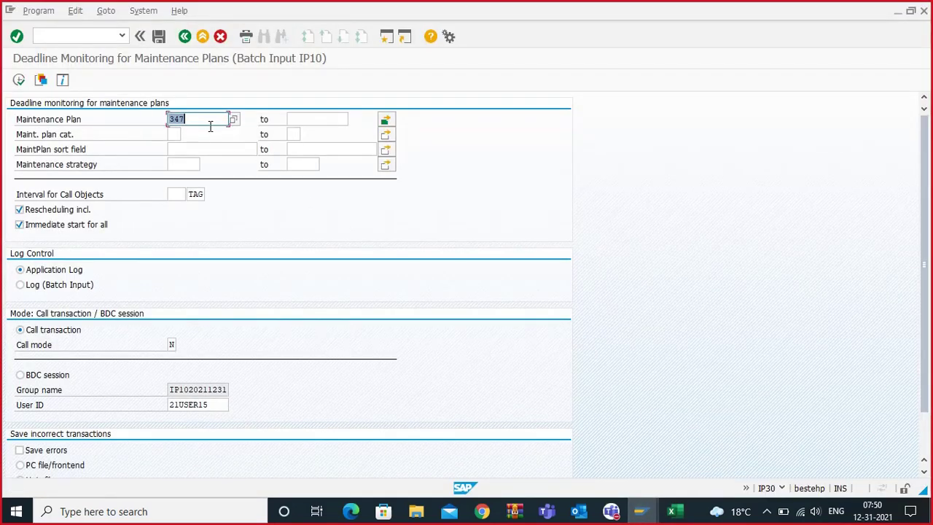
{"action": "left_click", "coordinate": [174, 151]}
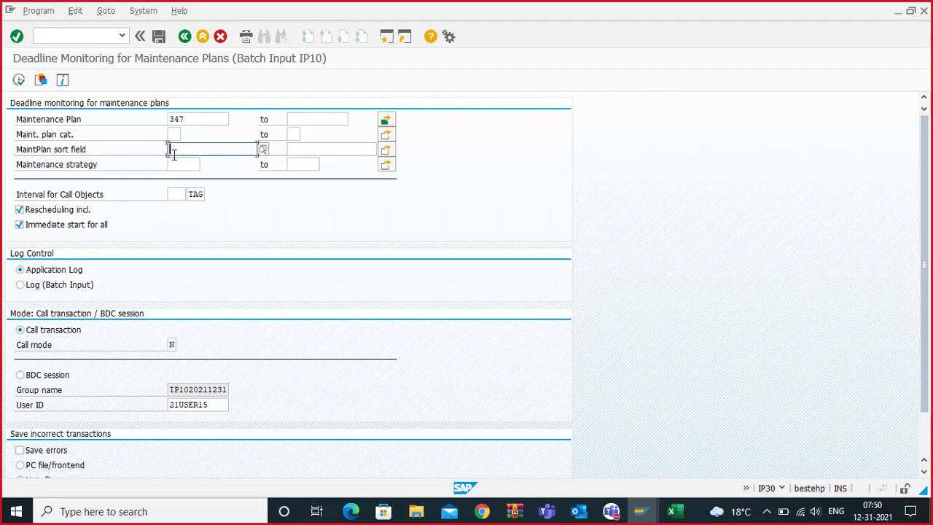
{"action": "left_click", "coordinate": [180, 164]}
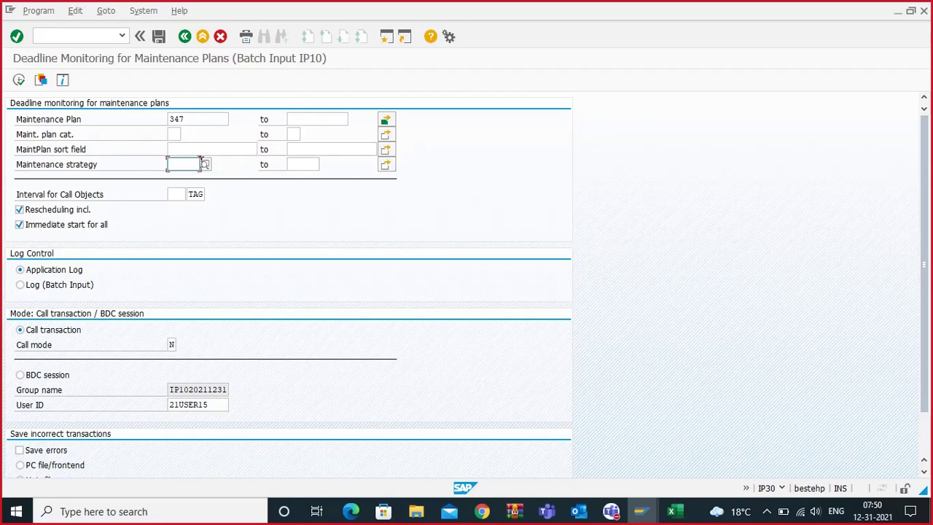
Set the MaintPlan sort field to MECH from its list of possible values in the IP30 selection.
{"action": "left_click", "coordinate": [219, 148]}
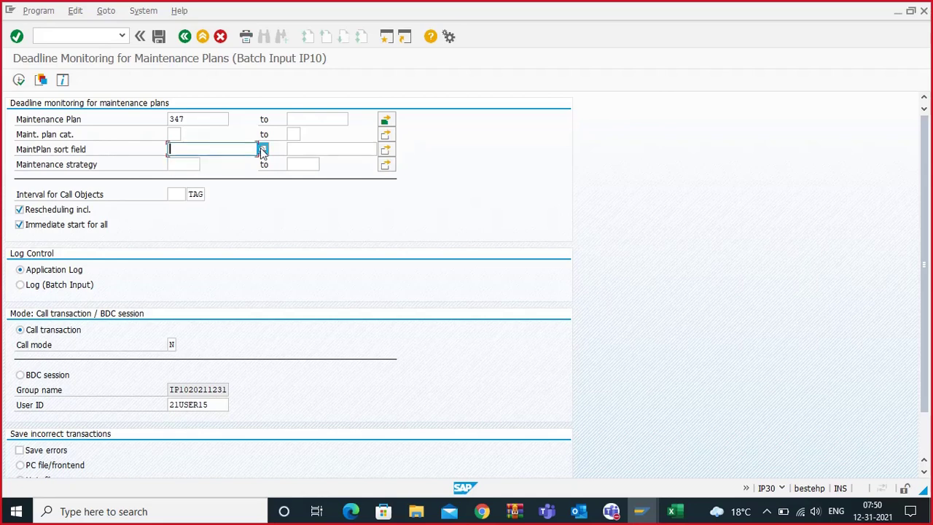
{"action": "left_click", "coordinate": [262, 149]}
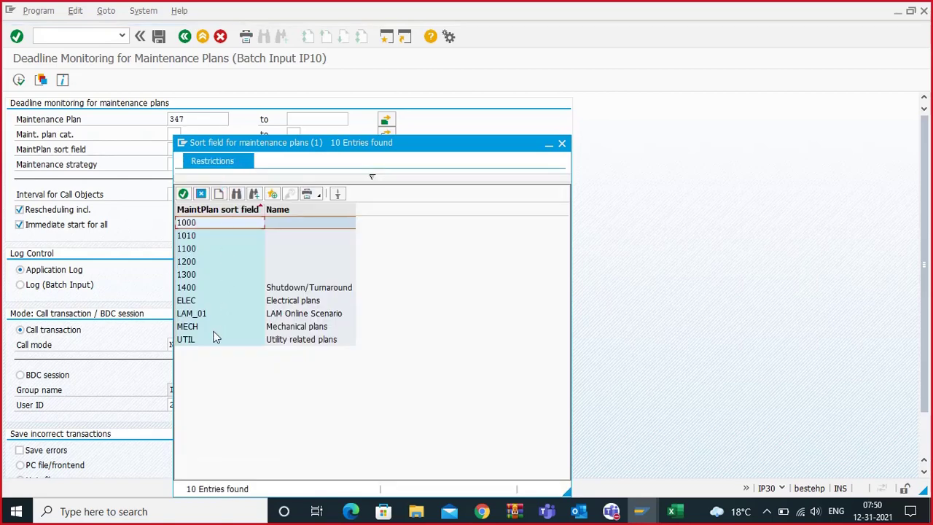
{"action": "double_click", "coordinate": [194, 325]}
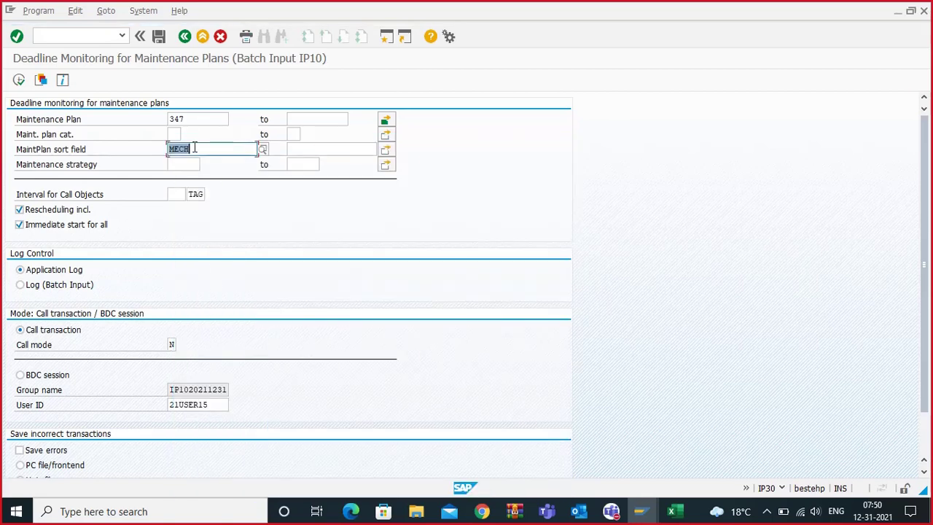
{"action": "left_click", "coordinate": [194, 148]}
{"action": "left_click", "coordinate": [199, 118]}
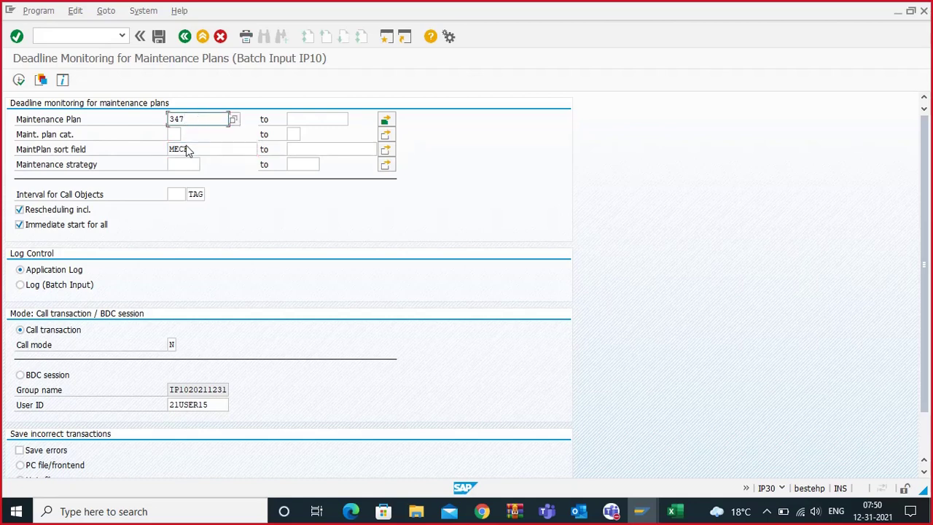
{"action": "left_click", "coordinate": [188, 149]}
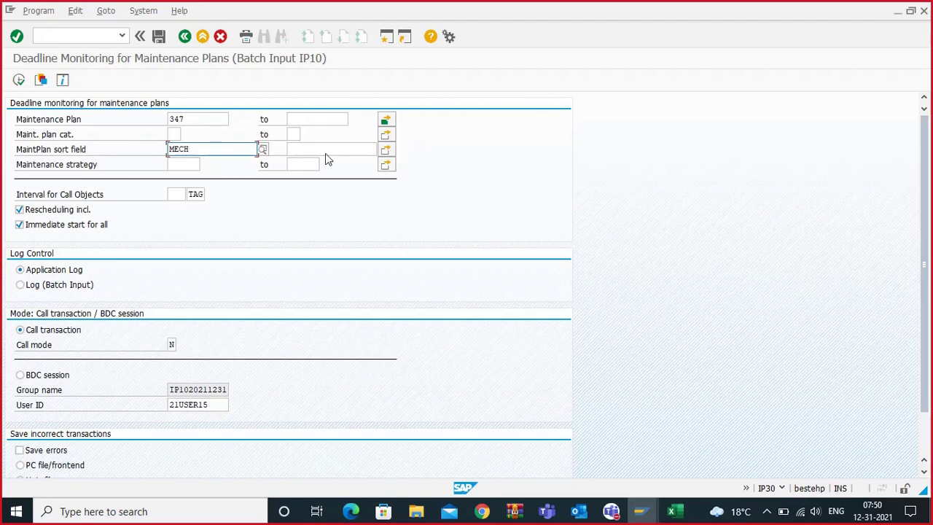
Open maintenance plan 347 in transaction IP02 in a new session, check the sort field in its additional data, and exit the plan.
{"action": "left_click", "coordinate": [60, 38]}
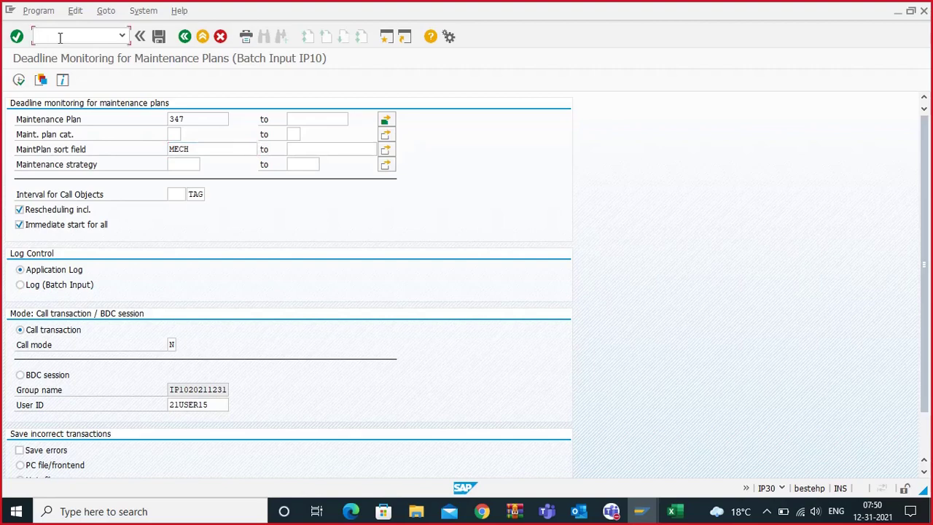
{"action": "type", "text": "/OIP02"}
{"action": "key", "text": "Return"}
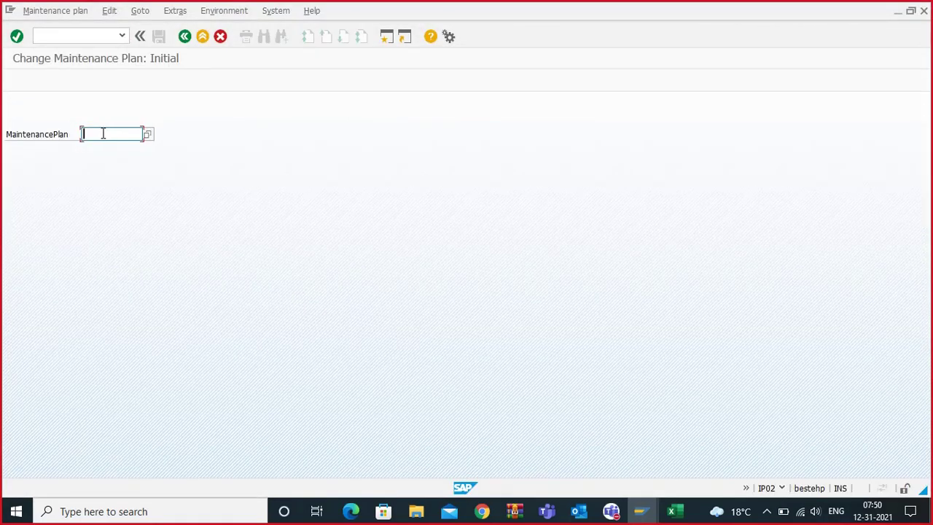
{"action": "type", "text": "347"}
{"action": "key", "text": "Return"}
{"action": "left_click", "coordinate": [400, 139]}
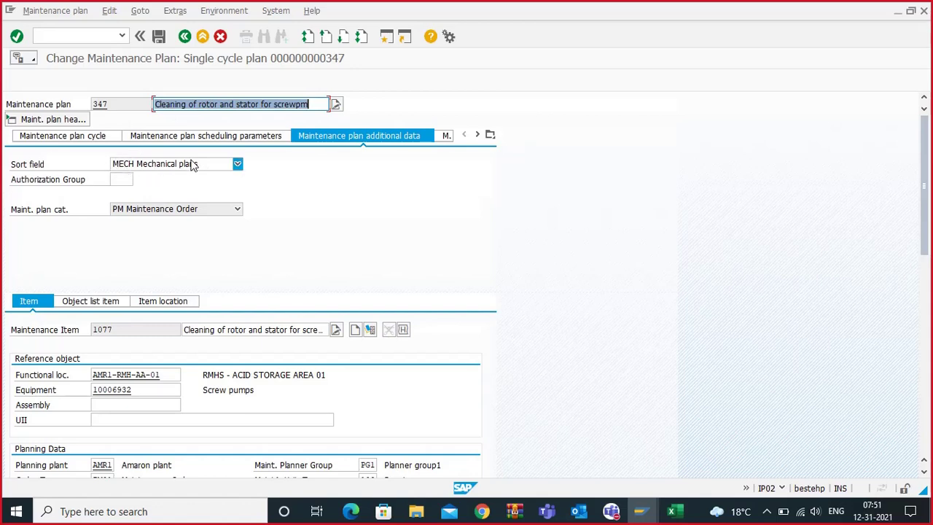
{"action": "left_click", "coordinate": [185, 36]}
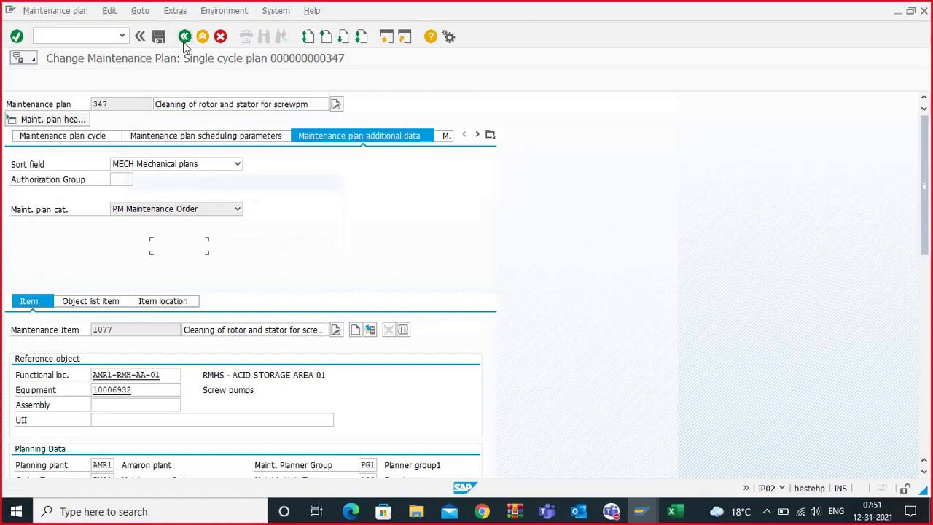
{"action": "left_click", "coordinate": [234, 247]}
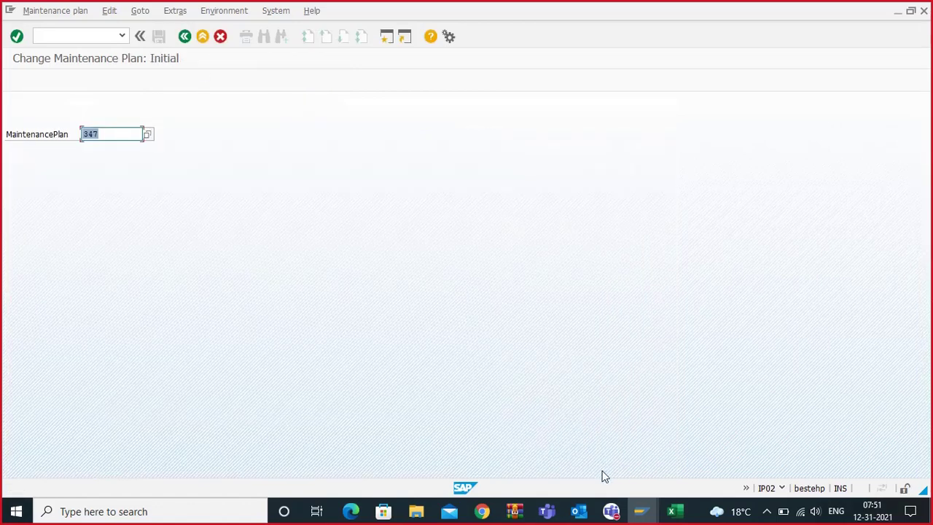
Return to the IP30 deadline monitoring session and set the Interval for Call Objects to 180 days.
{"action": "mouse_move", "coordinate": [639, 510]}
{"action": "left_click", "coordinate": [647, 478]}
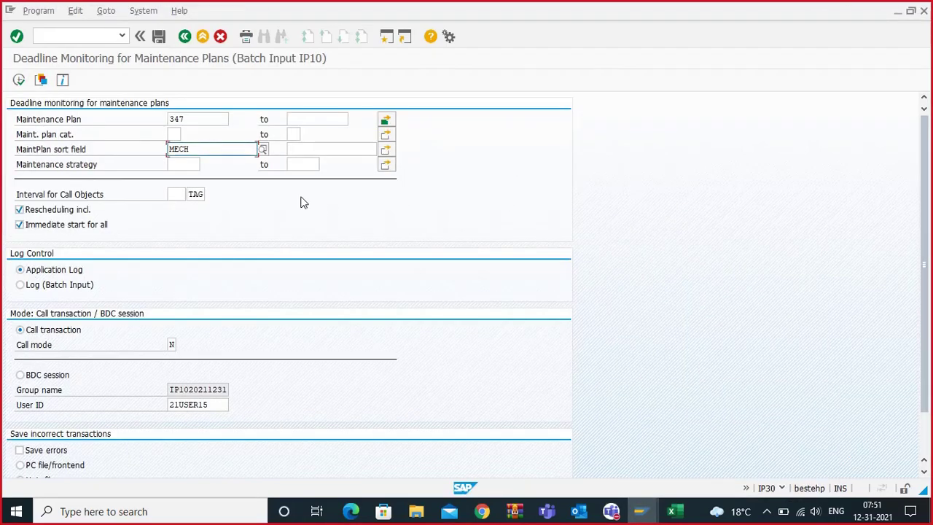
{"action": "left_click", "coordinate": [176, 193]}
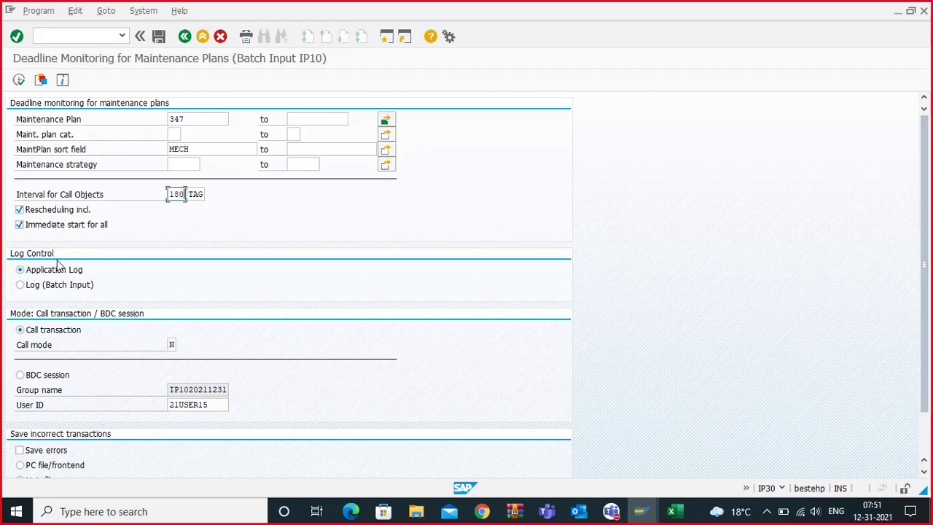
{"action": "scroll", "coordinate": [193, 290], "scroll_direction": "down", "scroll_amount": 1}
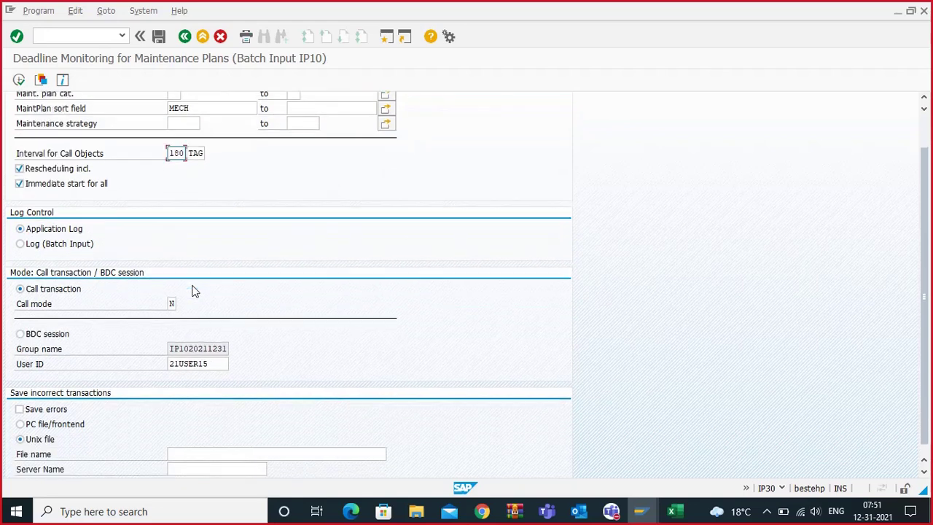
{"action": "scroll", "coordinate": [193, 292], "scroll_direction": "up", "scroll_amount": 1}
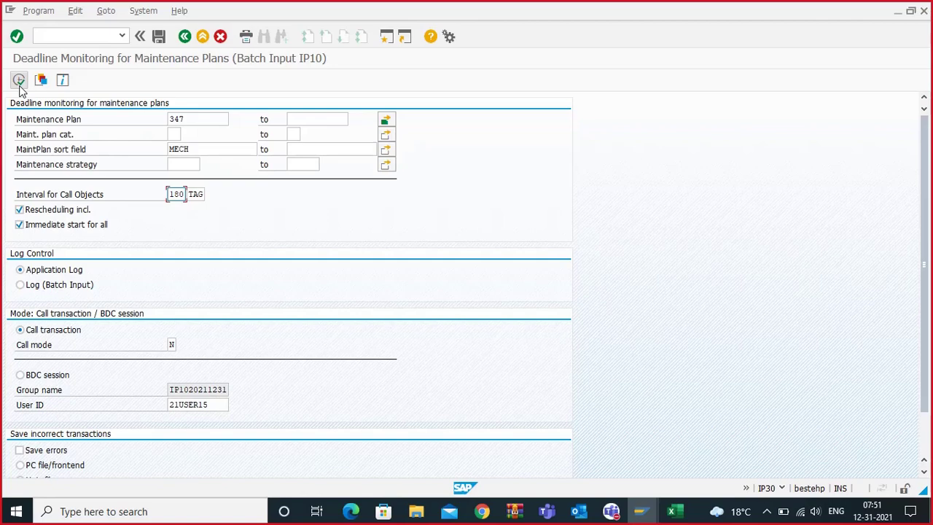
Review the background job scheduling notes in Excel's Day 14 sheet and return to the IP30 session in SAP.
{"action": "left_click", "coordinate": [672, 511]}
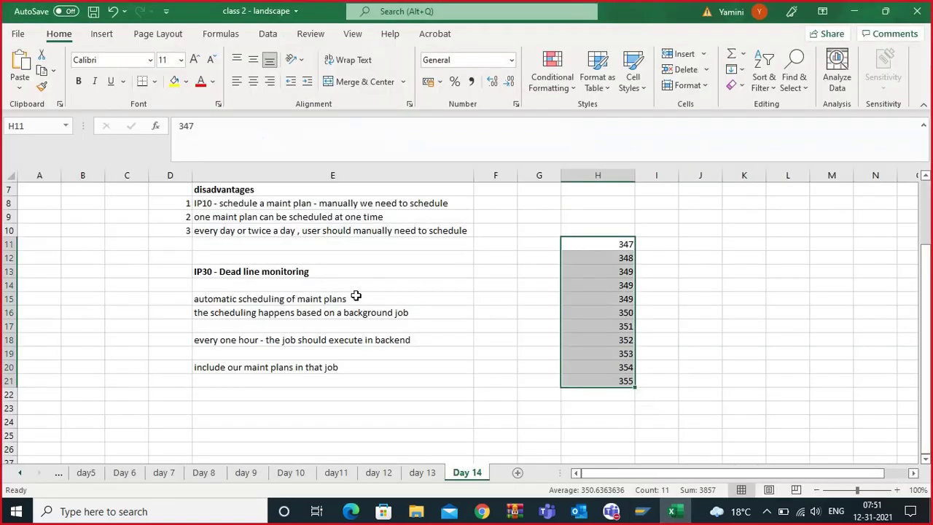
{"action": "left_click", "coordinate": [323, 312]}
{"action": "left_click", "coordinate": [289, 337]}
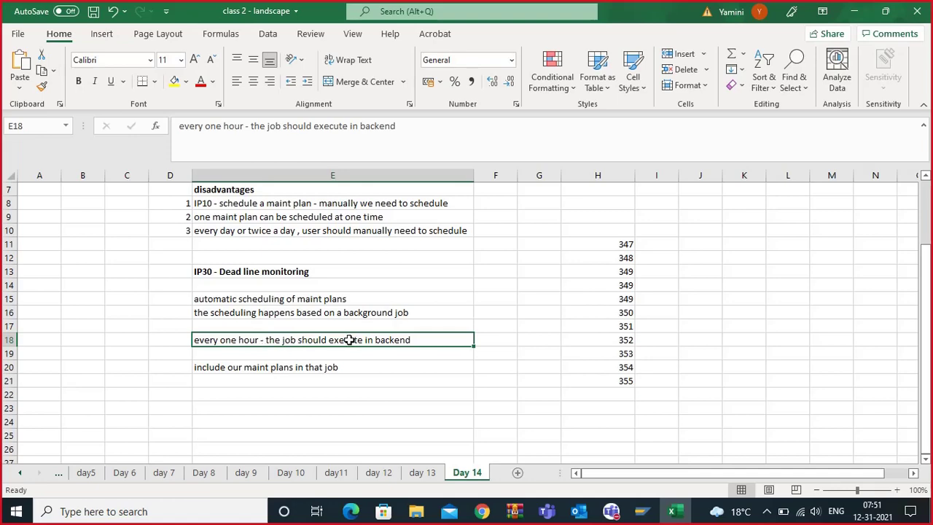
{"action": "mouse_move", "coordinate": [639, 511]}
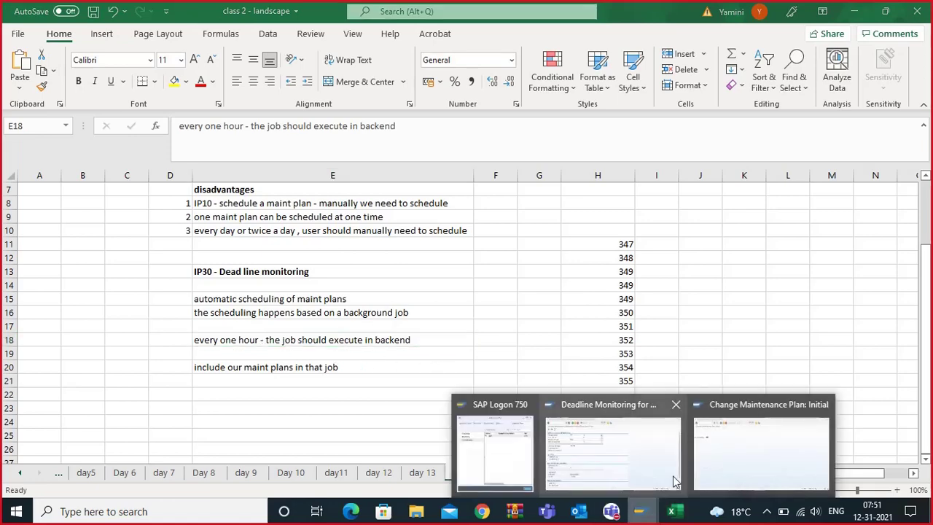
{"action": "left_click", "coordinate": [802, 452]}
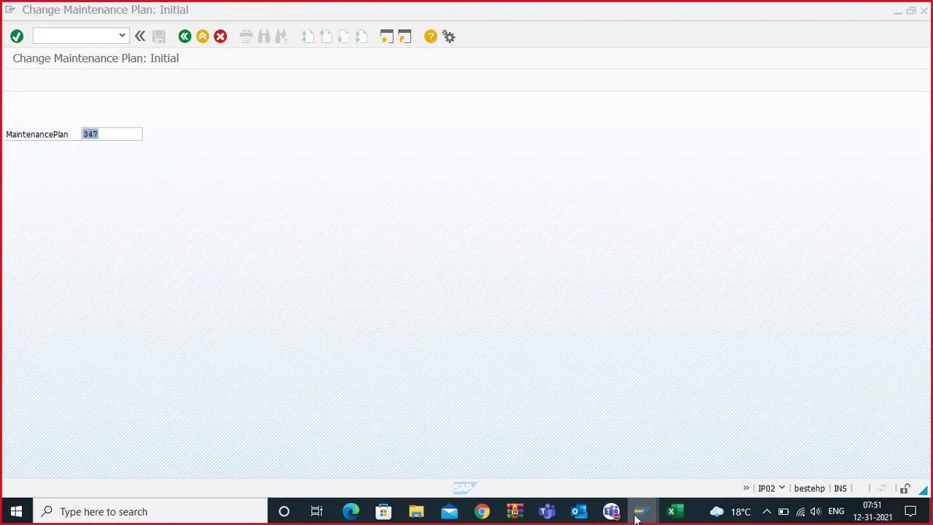
{"action": "left_click", "coordinate": [599, 432]}
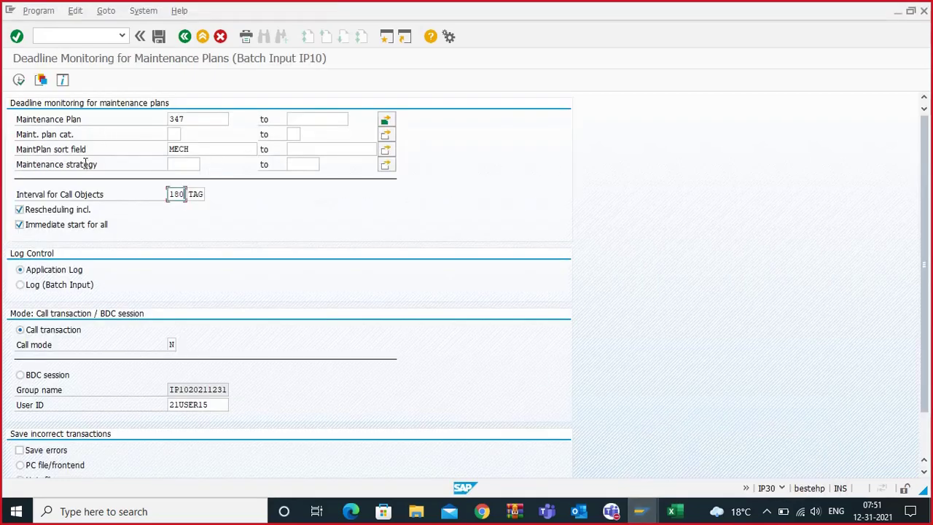
Save the IP30 selection as variant ZPM_JOB with the description "Variant for background job".
{"action": "left_click", "coordinate": [158, 35]}
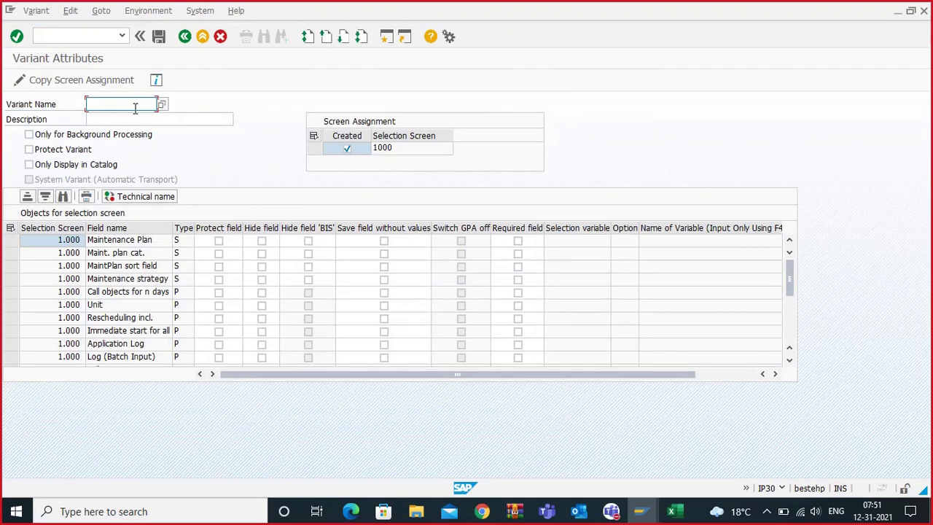
{"action": "type", "text": "ZPM_JOB"}
{"action": "left_click", "coordinate": [119, 121]}
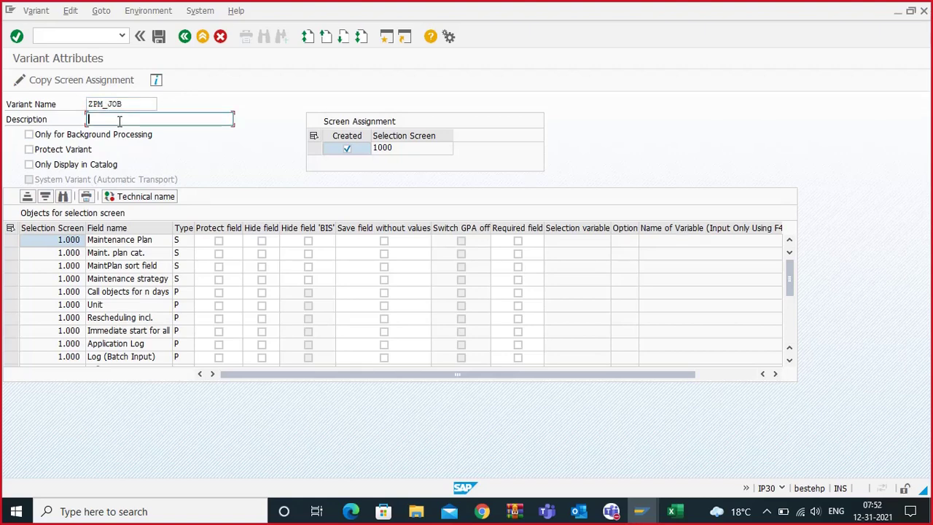
{"action": "type", "text": "V"}
{"action": "type", "text": "arian"}
{"action": "type", "text": "t fo"}
{"action": "type", "text": "r ba"}
{"action": "key", "text": "BackSpace"}
{"action": "type", "text": "backgrou"}
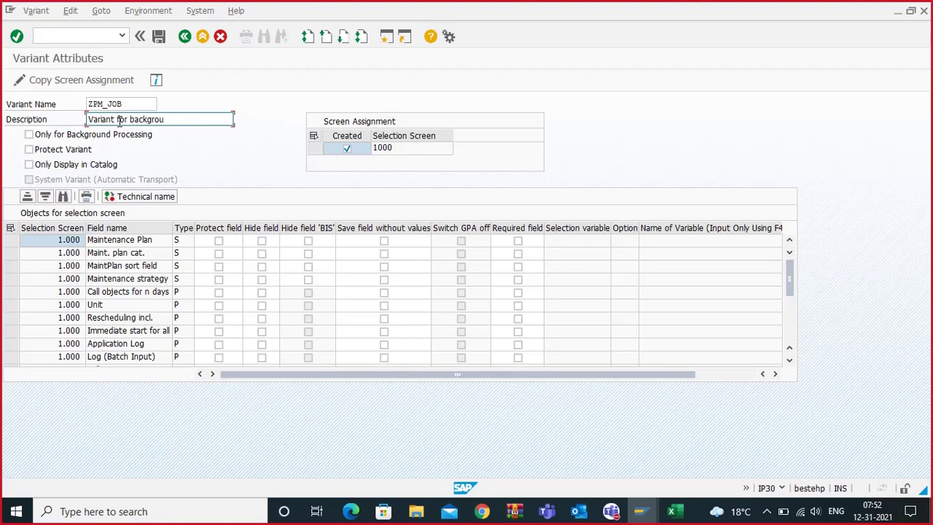
{"action": "type", "text": "nd job - A"}
{"action": "key", "text": "BackSpace"}
{"action": "left_click", "coordinate": [81, 79]}
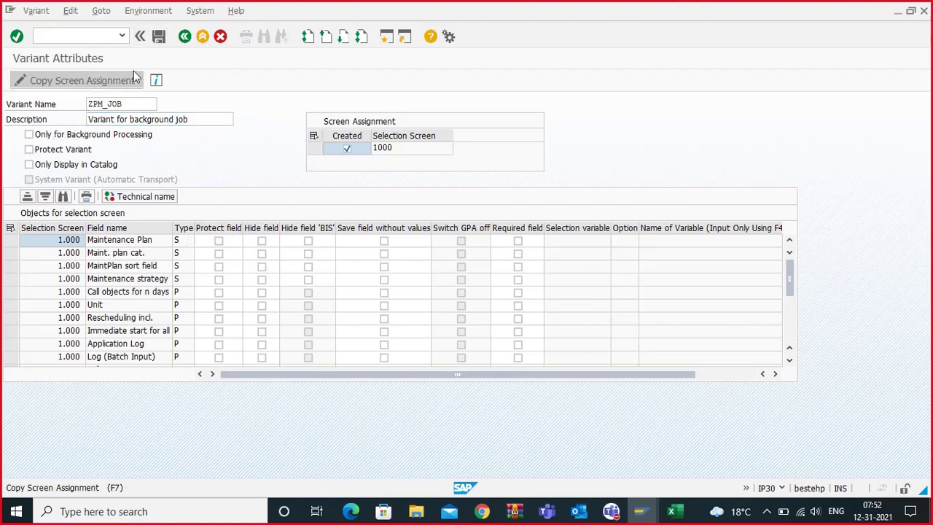
{"action": "left_click", "coordinate": [165, 37]}
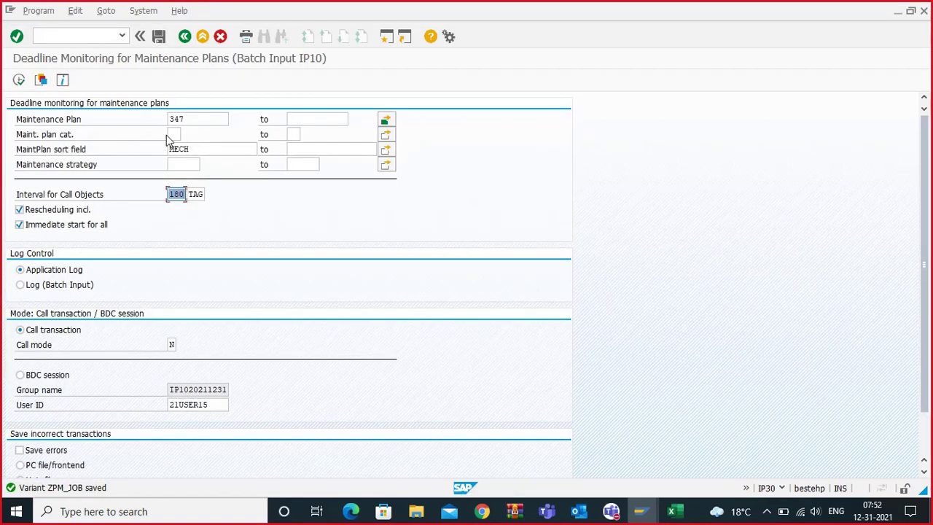
Display the technical information of the Maintenance Plan field in IP30 and select its report name.
{"action": "left_click", "coordinate": [187, 119]}
{"action": "key", "text": "F1"}
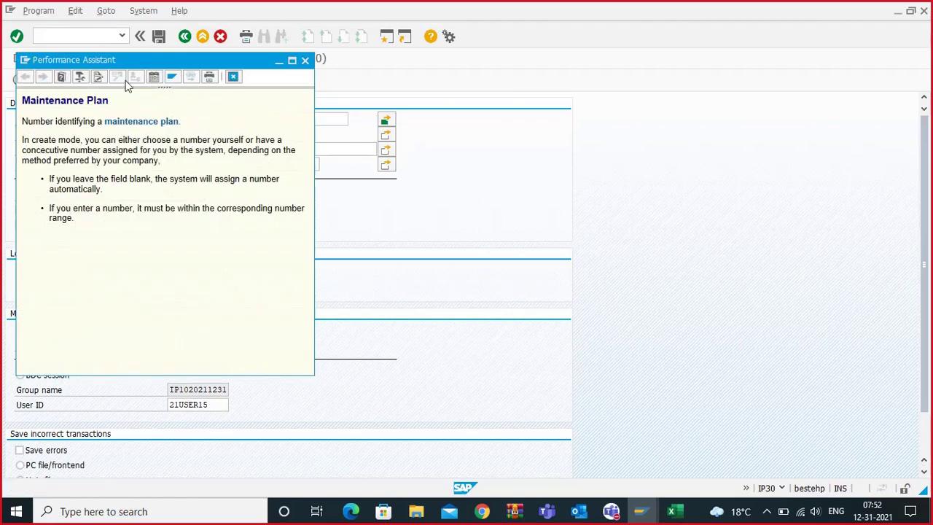
{"action": "left_click", "coordinate": [80, 77]}
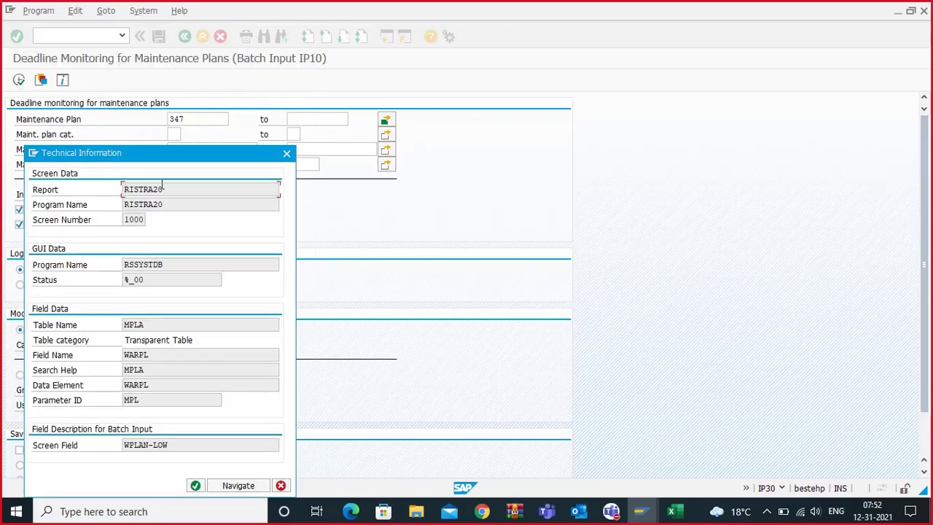
{"action": "left_click_drag", "start_coordinate": [165, 189], "coordinate": [122, 189]}
{"action": "left_click", "coordinate": [120, 189]}
Switch to Excel's Day 14 sheet and enter "Name of the program = RISTRA20" in cell E23.
{"action": "left_click", "coordinate": [641, 511]}
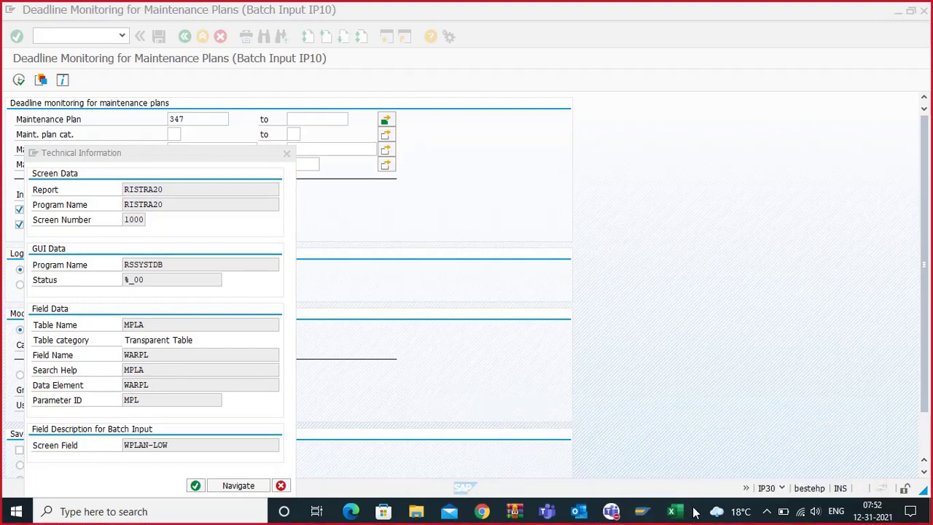
{"action": "left_click", "coordinate": [671, 511]}
{"action": "left_click", "coordinate": [398, 434]}
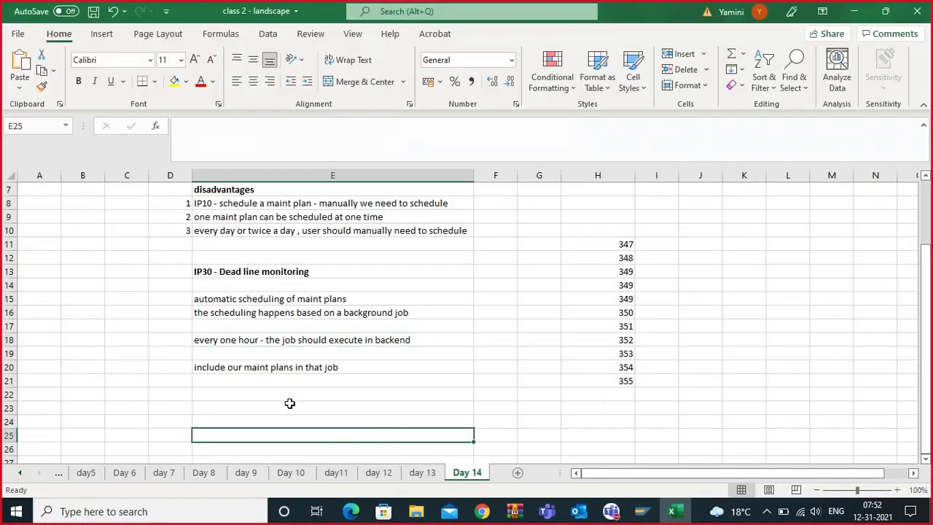
{"action": "left_click", "coordinate": [271, 403]}
{"action": "type", "text": "Nma"}
{"action": "key", "text": "BackSpace"}
{"action": "key", "text": "BackSpace"}
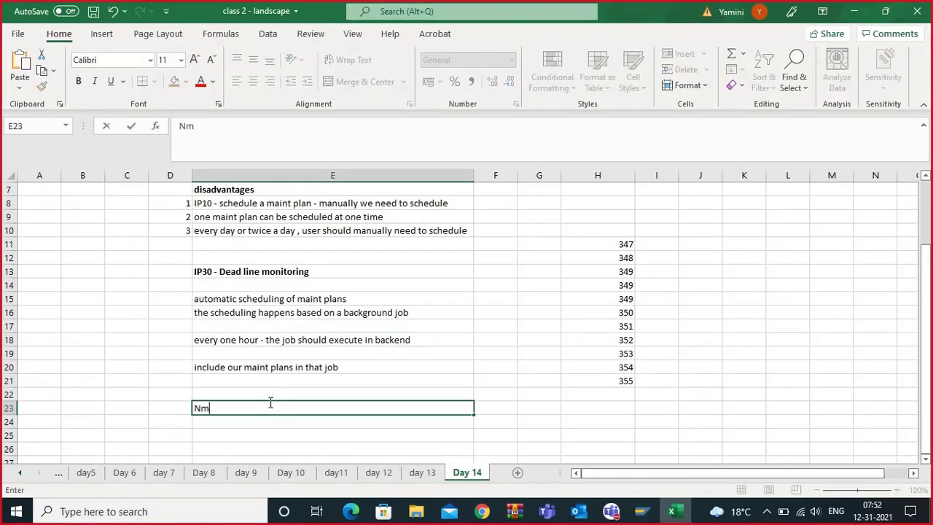
{"action": "type", "text": "ame of the "}
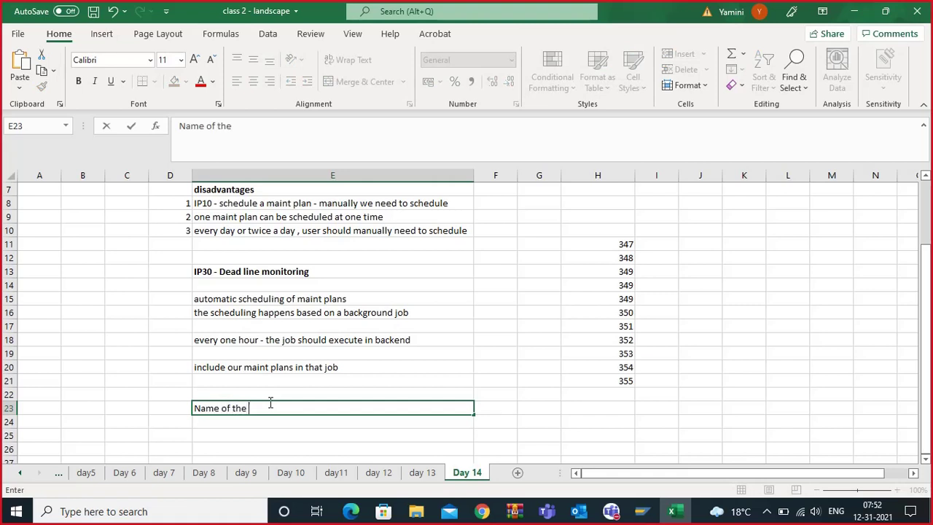
{"action": "type", "text": "program = RISTRA20"}
{"action": "left_click", "coordinate": [317, 435]}
Switch back to SAP's Performance Assistant help for the Maintenance Plan field and close it.
{"action": "mouse_move", "coordinate": [641, 510]}
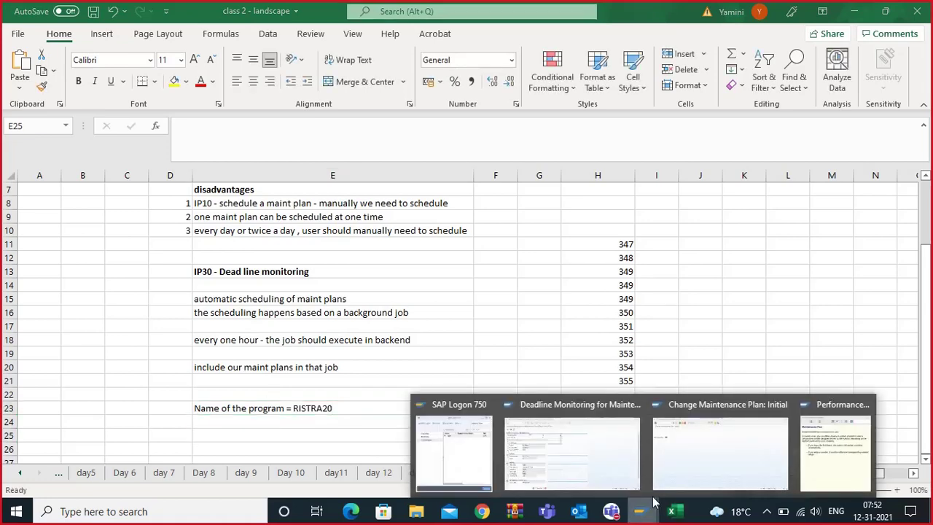
{"action": "left_click", "coordinate": [812, 444]}
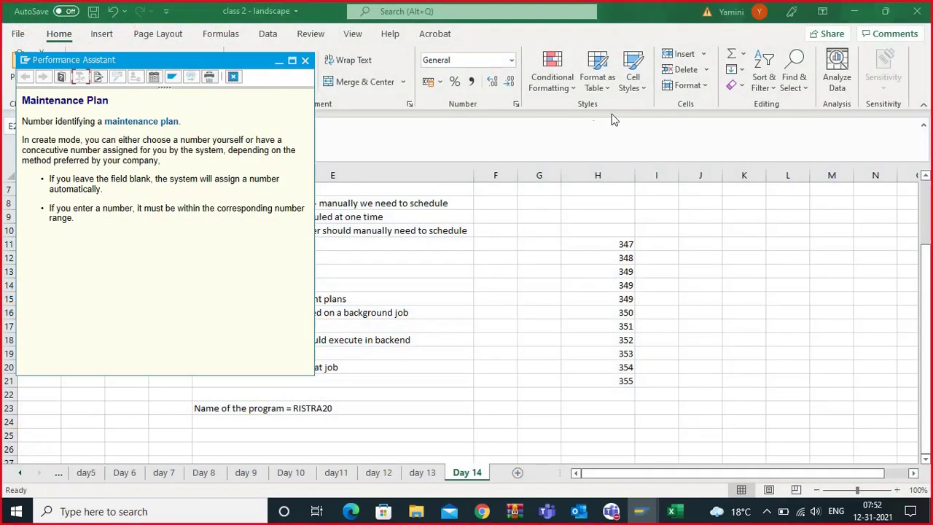
{"action": "left_click", "coordinate": [305, 60]}
Switch to the Change Maintenance Plan session and open transaction SE38 in it.
{"action": "mouse_move", "coordinate": [645, 514]}
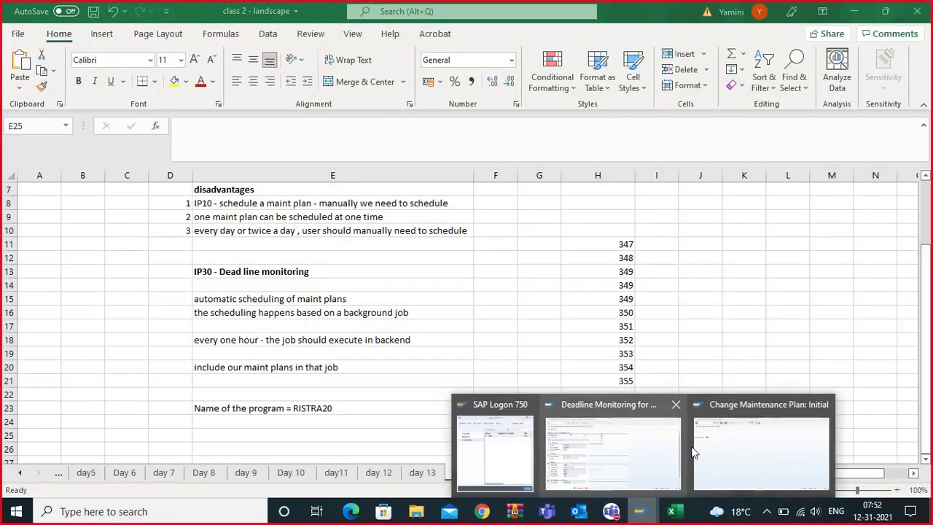
{"action": "left_click", "coordinate": [762, 448]}
{"action": "left_click", "coordinate": [44, 33]}
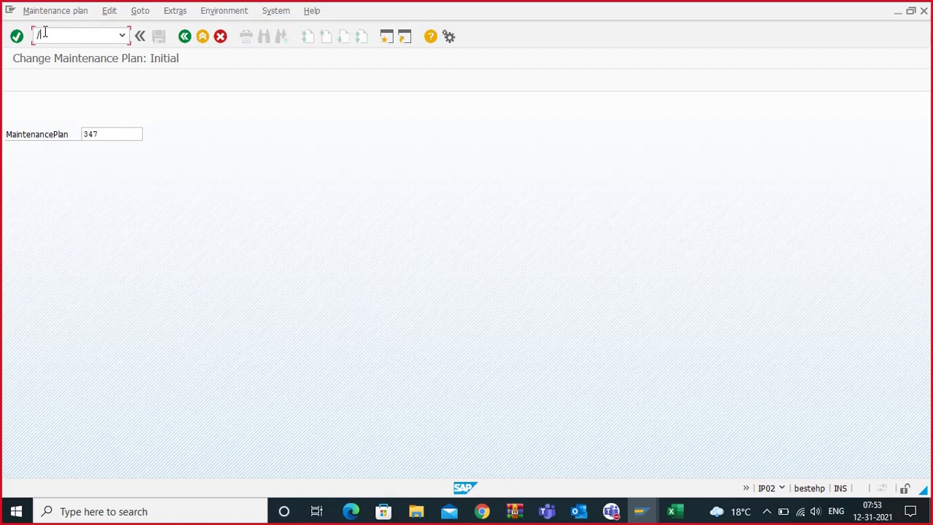
{"action": "type", "text": "nse38"}
{"action": "key", "text": "Return"}
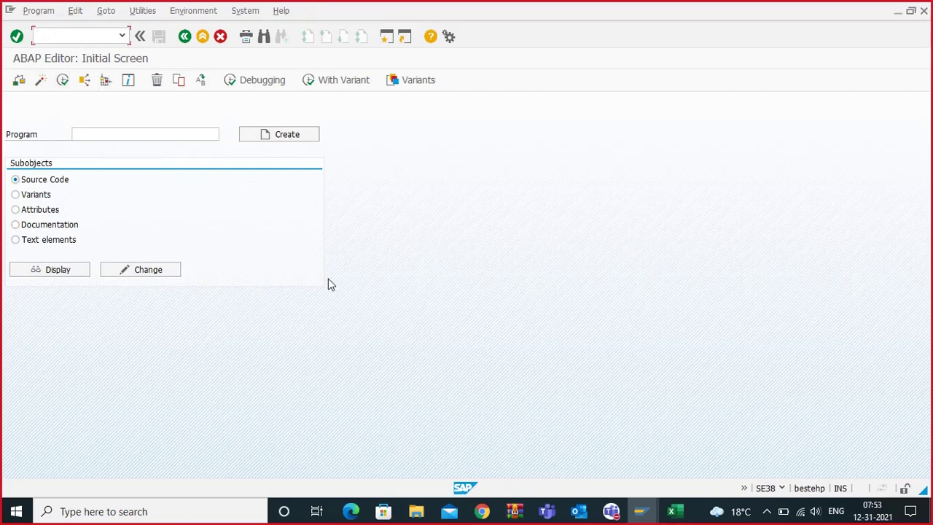
Display the source code of program RISTRA20 in the ABAP Editor.
{"action": "left_click", "coordinate": [90, 137]}
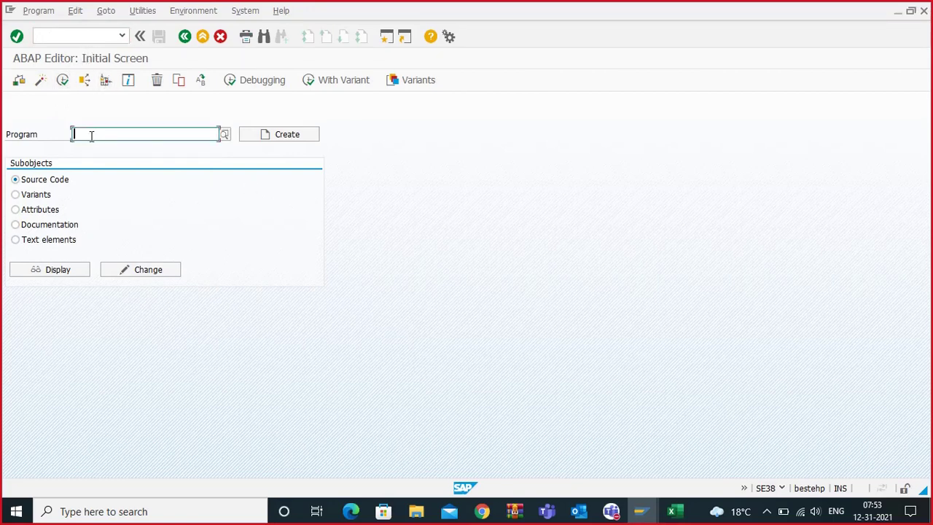
{"action": "type", "text": "RISTRA20"}
{"action": "left_click", "coordinate": [75, 270]}
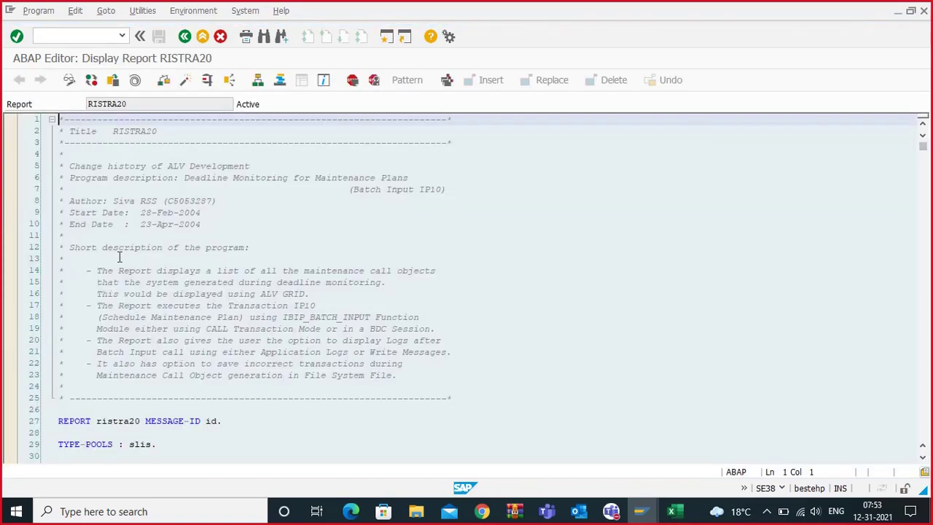
Examine the source code of report RISTRA20, from the header comments through the selection screen and batch input logic to the final EXCLUDE_FIELDS form.
{"action": "scroll", "coordinate": [245, 215], "scroll_direction": "down", "scroll_amount": 16}
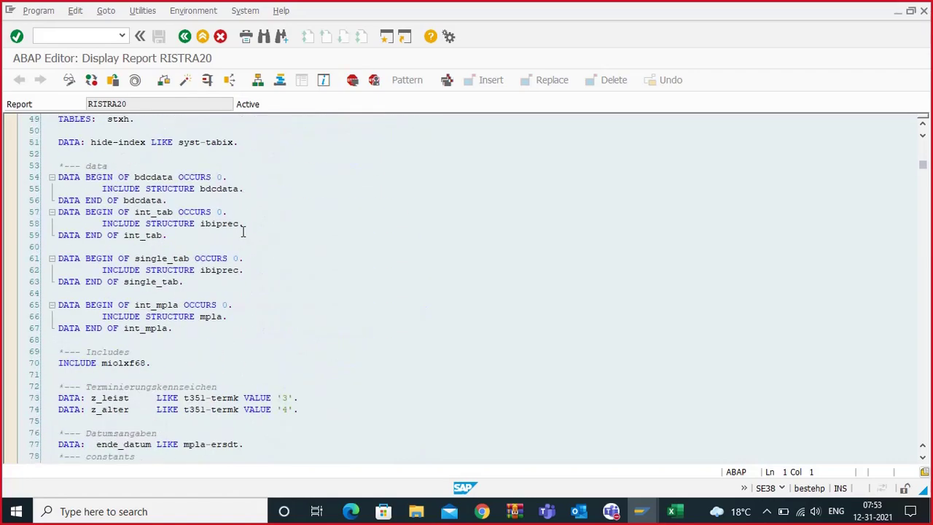
{"action": "scroll", "coordinate": [245, 231], "scroll_direction": "down", "scroll_amount": 20}
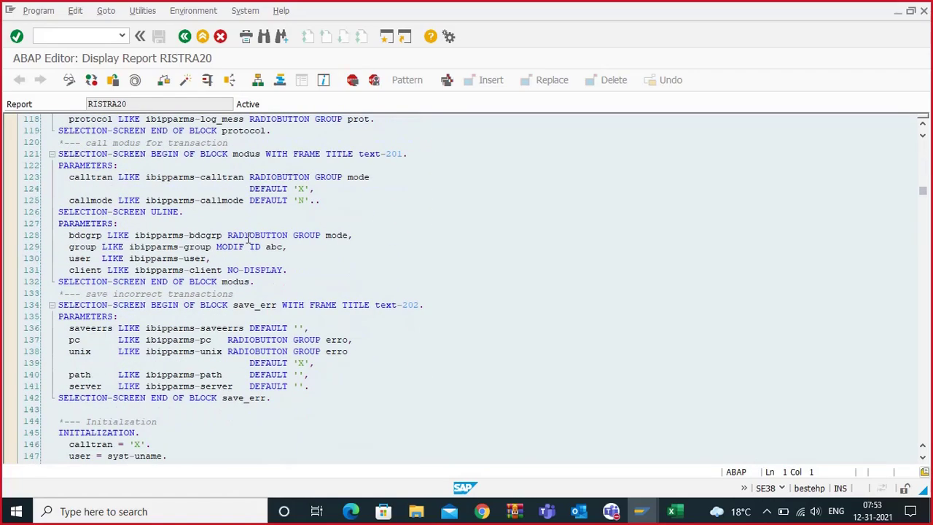
{"action": "scroll", "coordinate": [248, 237], "scroll_direction": "down", "scroll_amount": 13}
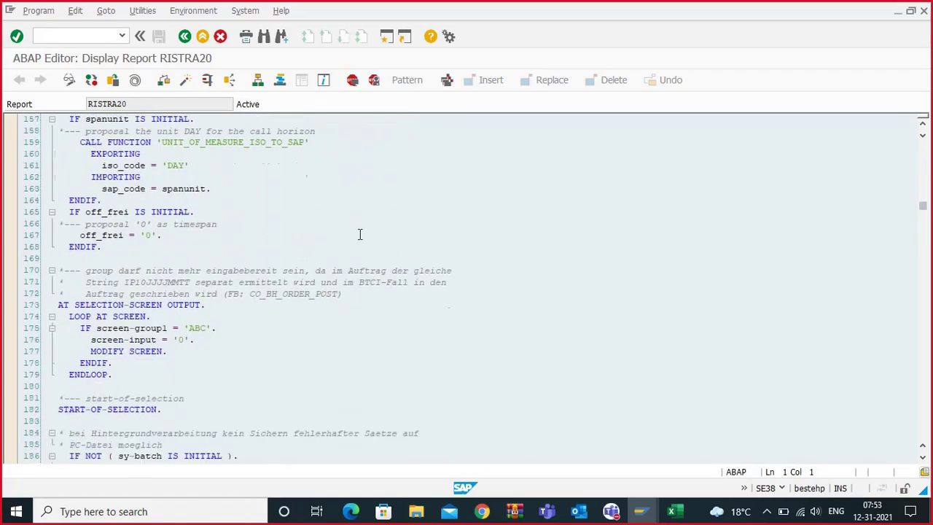
{"action": "scroll", "coordinate": [360, 234], "scroll_direction": "down", "scroll_amount": 20}
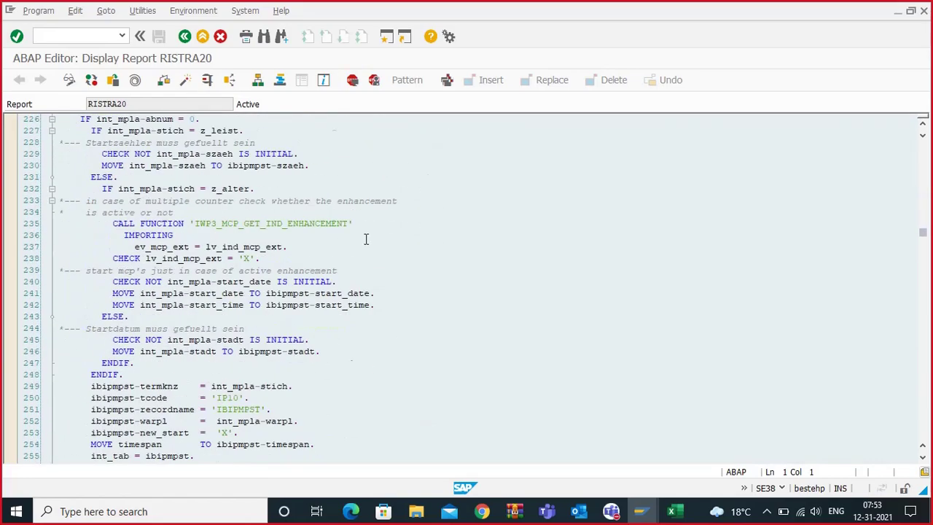
{"action": "scroll", "coordinate": [365, 241], "scroll_direction": "down", "scroll_amount": 20}
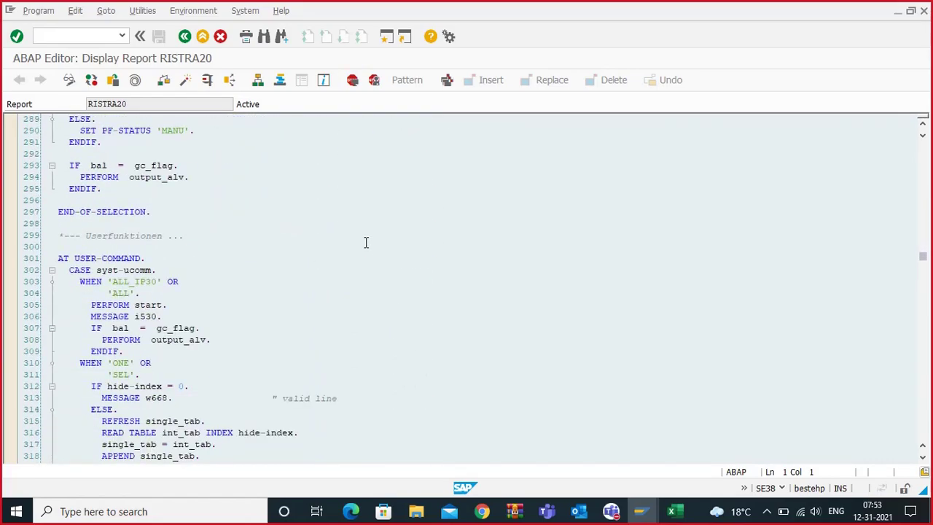
{"action": "scroll", "coordinate": [365, 239], "scroll_direction": "down", "scroll_amount": 15}
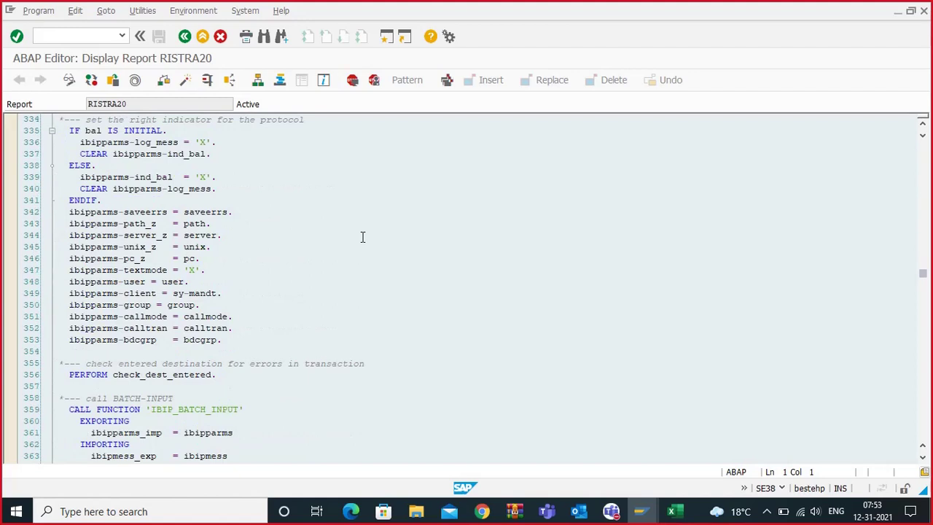
{"action": "scroll", "coordinate": [362, 237], "scroll_direction": "down", "scroll_amount": 4}
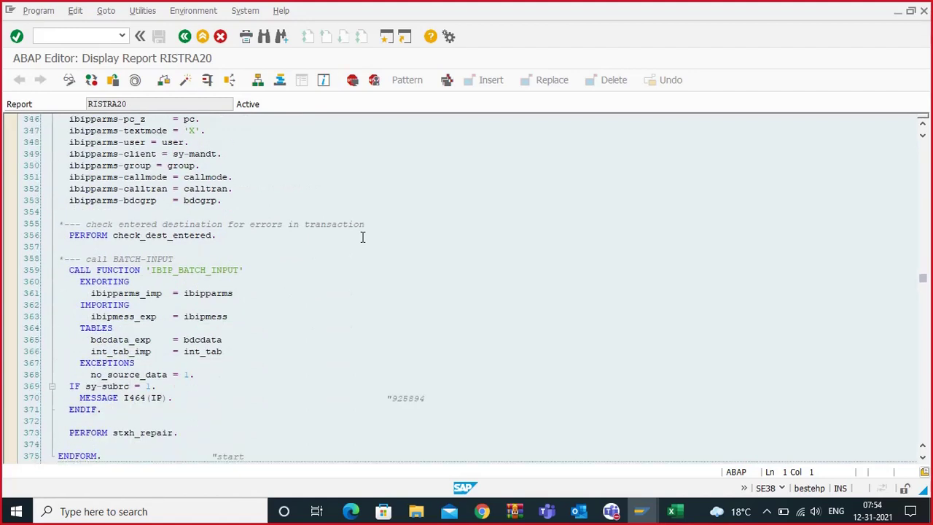
{"action": "scroll", "coordinate": [213, 286], "scroll_direction": "down", "scroll_amount": 20}
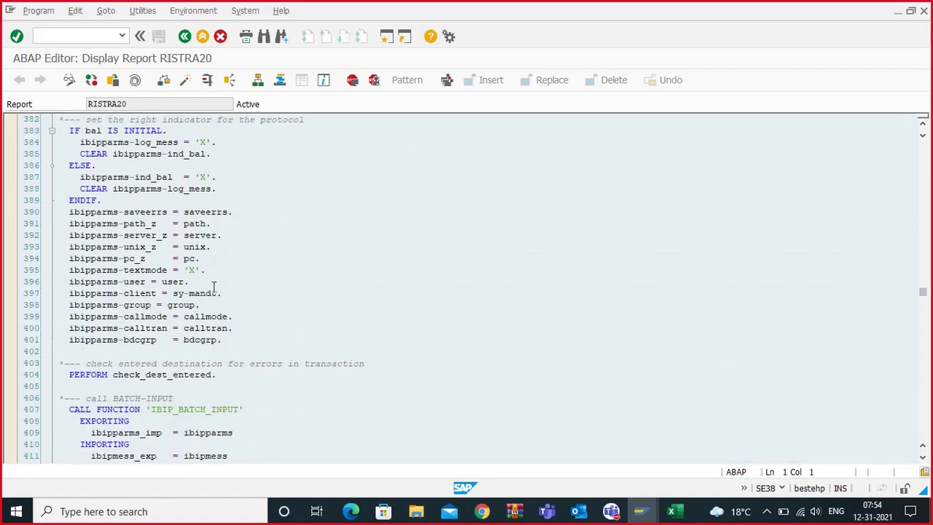
{"action": "scroll", "coordinate": [213, 286], "scroll_direction": "down", "scroll_amount": 18}
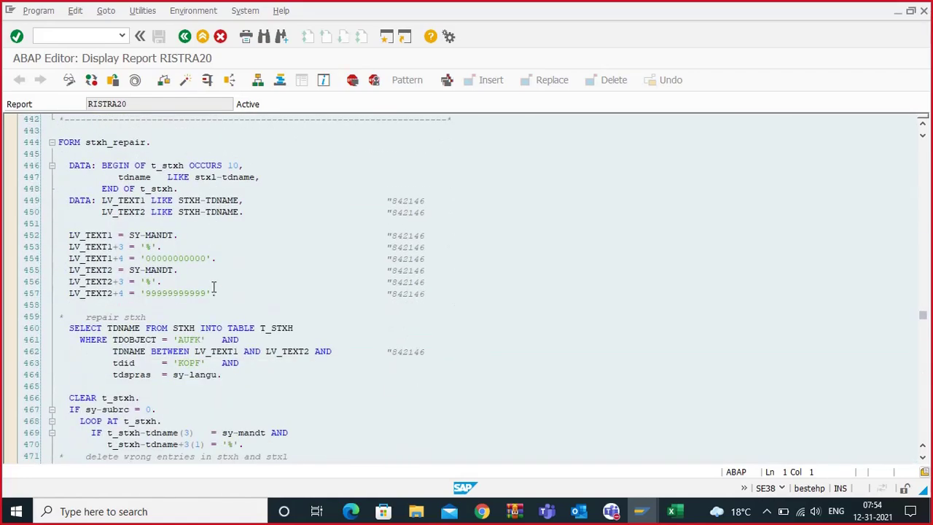
{"action": "scroll", "coordinate": [214, 286], "scroll_direction": "down", "scroll_amount": 20}
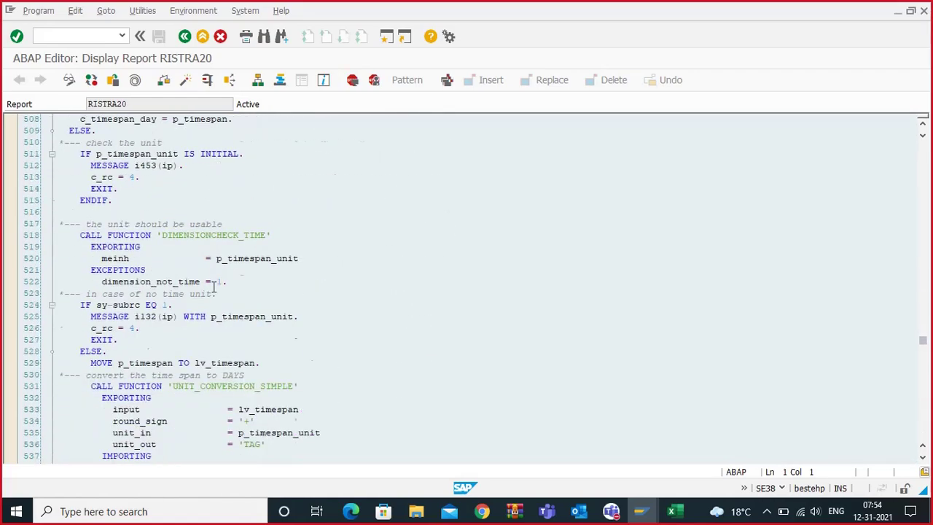
{"action": "scroll", "coordinate": [214, 286], "scroll_direction": "down", "scroll_amount": 15}
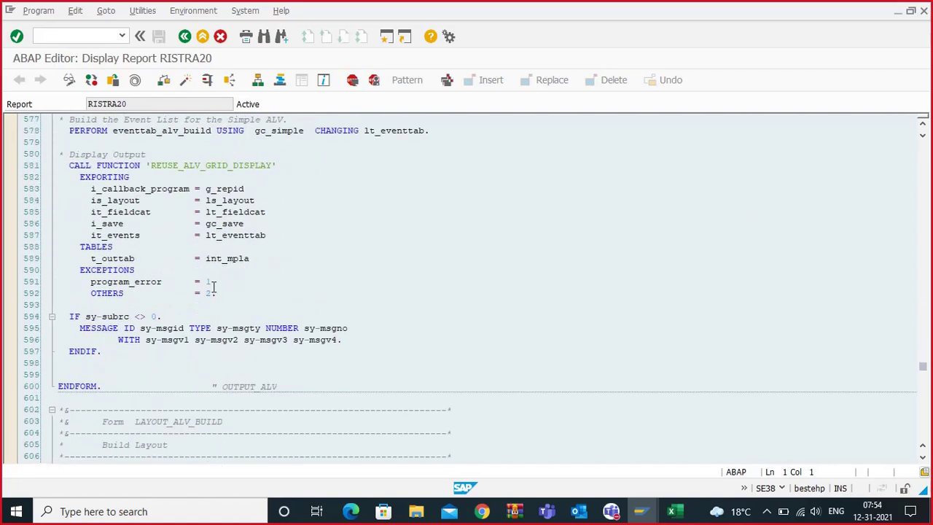
{"action": "scroll", "coordinate": [214, 286], "scroll_direction": "down", "scroll_amount": 20}
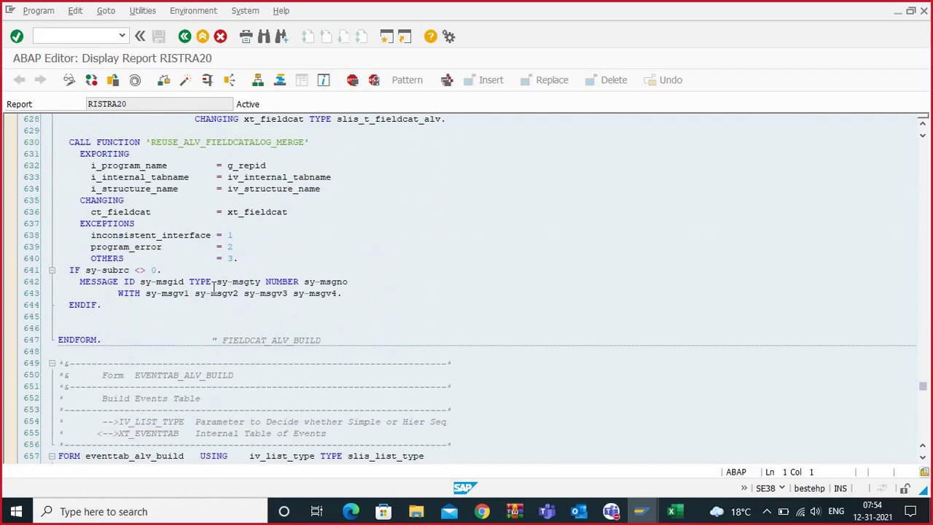
{"action": "scroll", "coordinate": [213, 286], "scroll_direction": "down", "scroll_amount": 11}
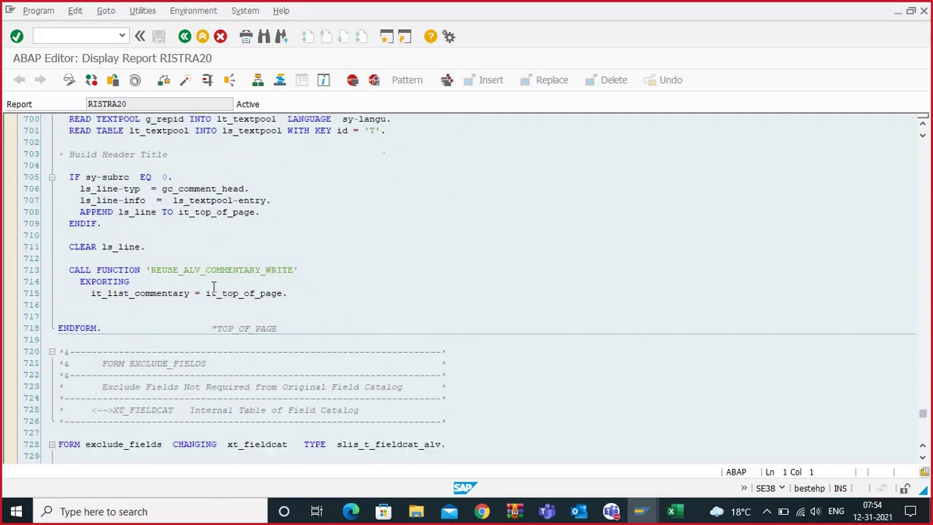
{"action": "scroll", "coordinate": [214, 286], "scroll_direction": "up", "scroll_amount": 10}
{"action": "scroll", "coordinate": [213, 286], "scroll_direction": "up", "scroll_amount": 20}
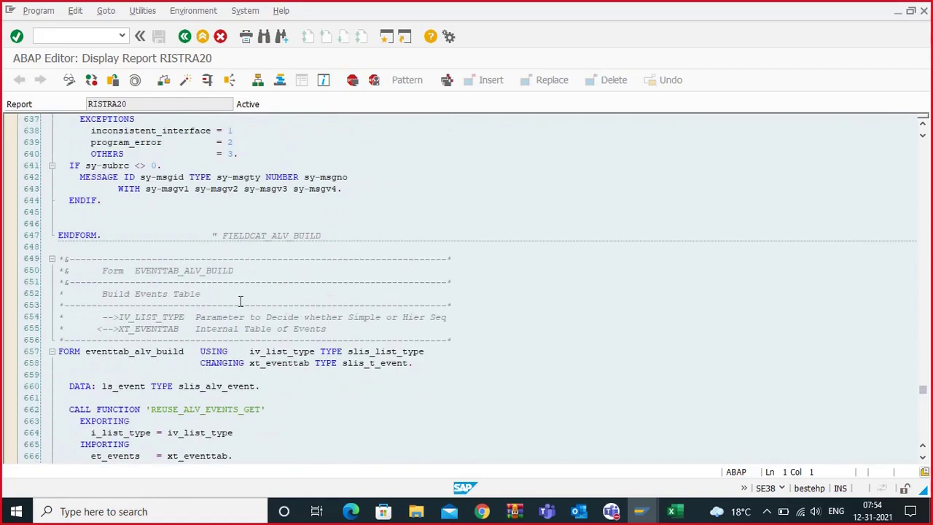
{"action": "scroll", "coordinate": [338, 289], "scroll_direction": "up", "scroll_amount": 20}
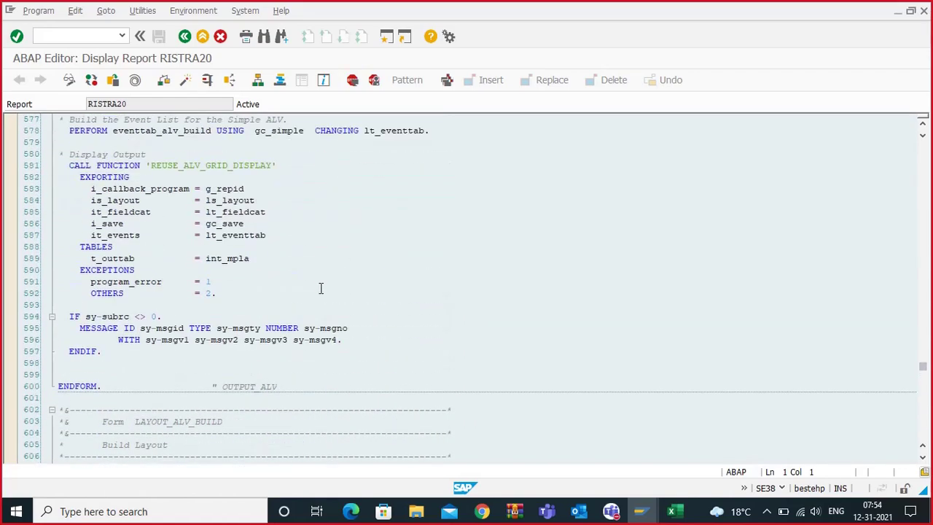
{"action": "scroll", "coordinate": [321, 289], "scroll_direction": "up", "scroll_amount": 9}
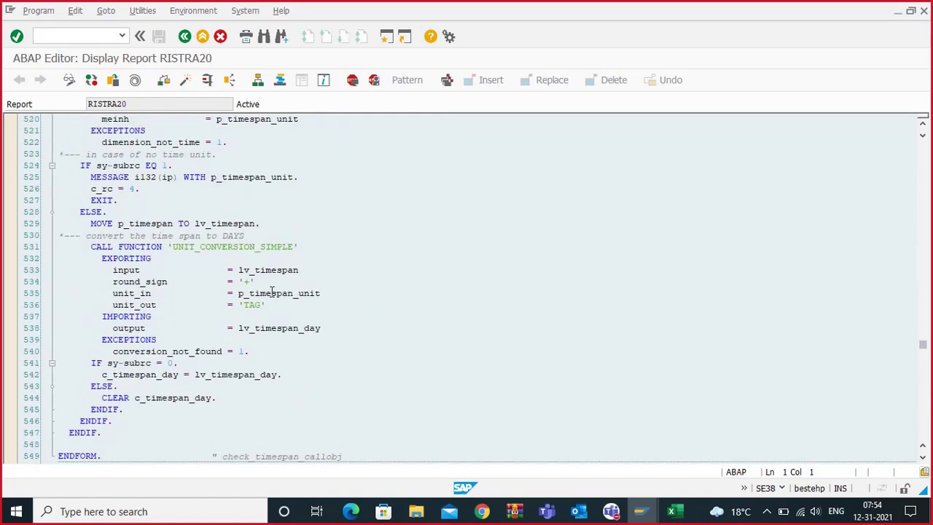
{"action": "scroll", "coordinate": [272, 291], "scroll_direction": "up", "scroll_amount": 20}
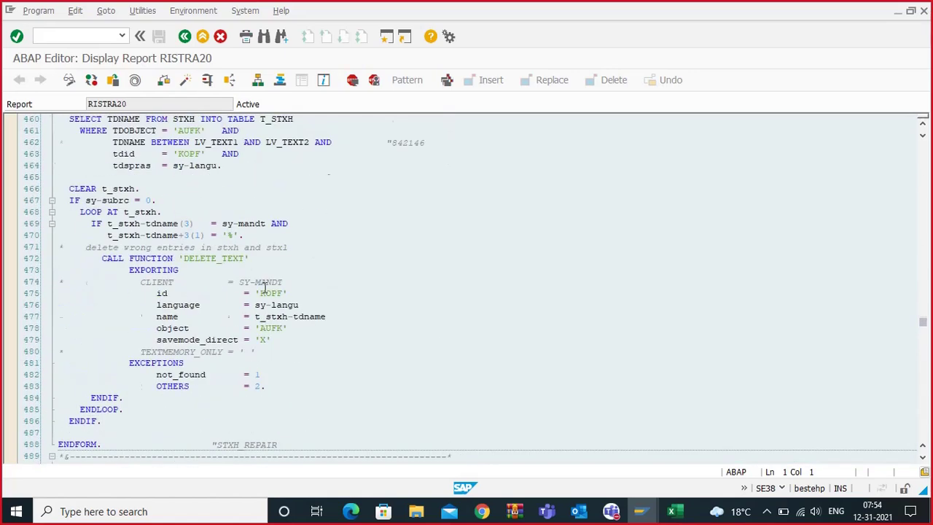
{"action": "scroll", "coordinate": [264, 287], "scroll_direction": "up", "scroll_amount": 1}
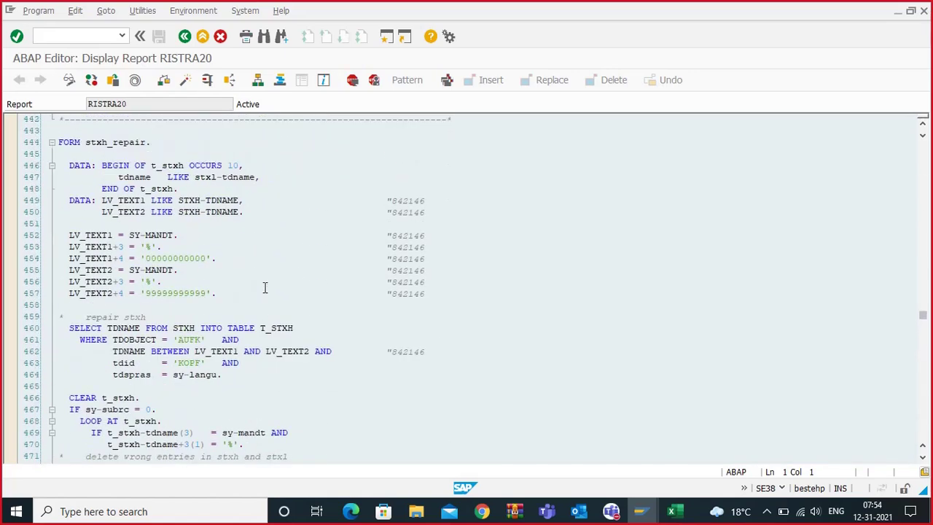
{"action": "scroll", "coordinate": [265, 288], "scroll_direction": "up", "scroll_amount": 20}
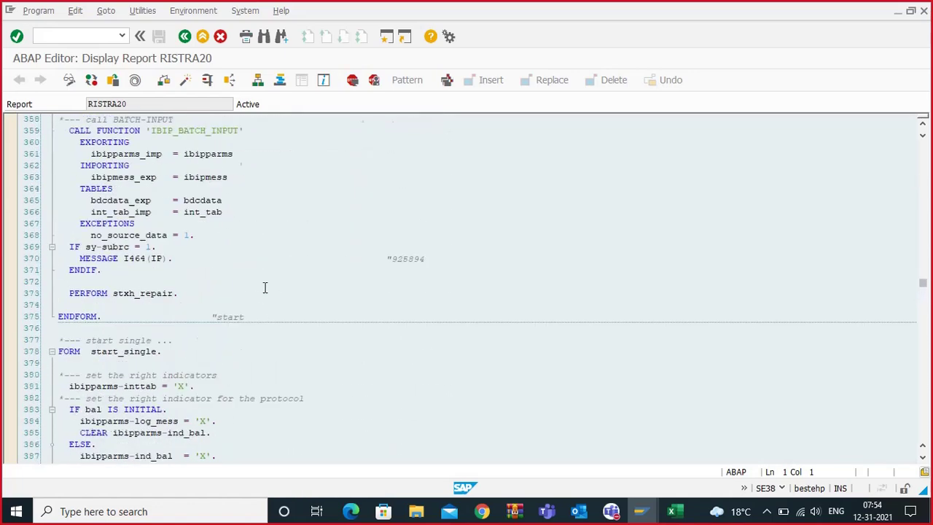
{"action": "scroll", "coordinate": [264, 288], "scroll_direction": "up", "scroll_amount": 9}
{"action": "scroll", "coordinate": [264, 287], "scroll_direction": "up", "scroll_amount": 20}
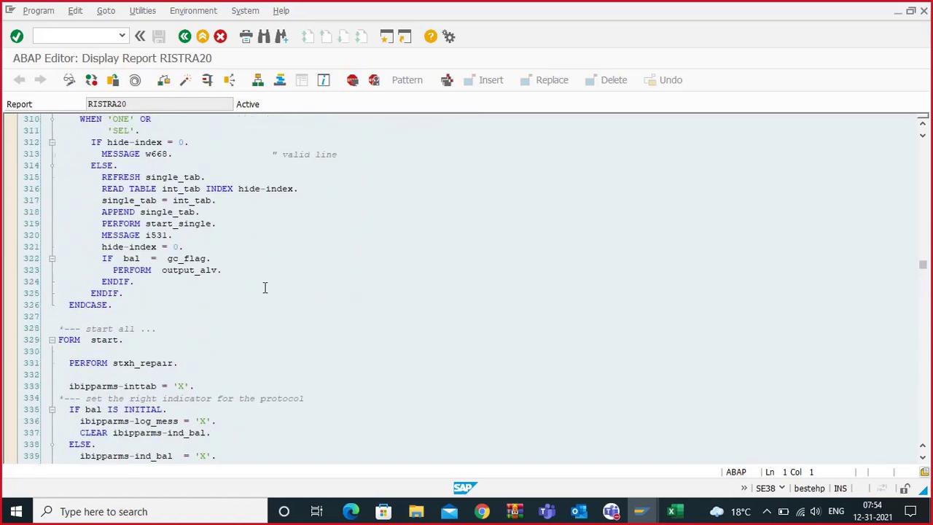
{"action": "scroll", "coordinate": [265, 287], "scroll_direction": "up", "scroll_amount": 11}
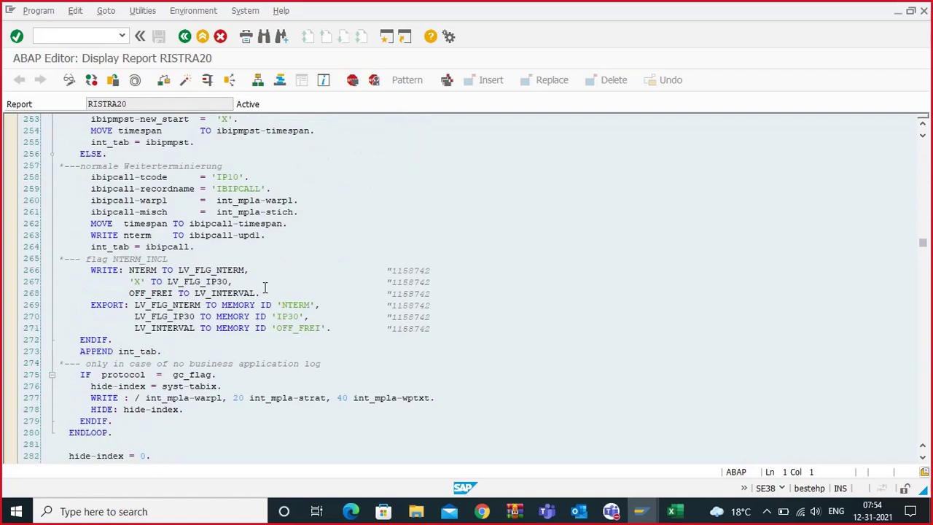
{"action": "scroll", "coordinate": [265, 287], "scroll_direction": "down", "scroll_amount": 14}
{"action": "scroll", "coordinate": [264, 287], "scroll_direction": "down", "scroll_amount": 20}
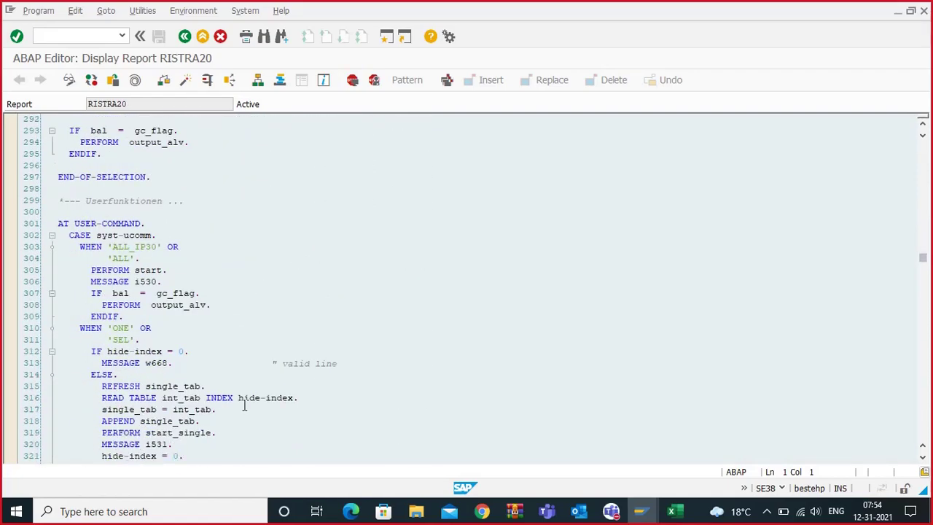
{"action": "scroll", "coordinate": [310, 371], "scroll_direction": "down", "scroll_amount": 6}
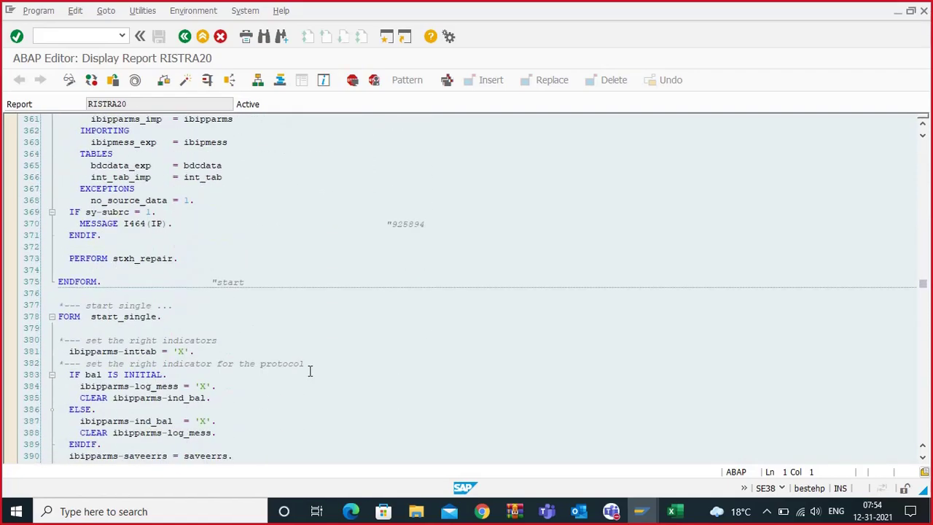
{"action": "scroll", "coordinate": [310, 370], "scroll_direction": "down", "scroll_amount": 7}
{"action": "scroll", "coordinate": [309, 371], "scroll_direction": "down", "scroll_amount": 20}
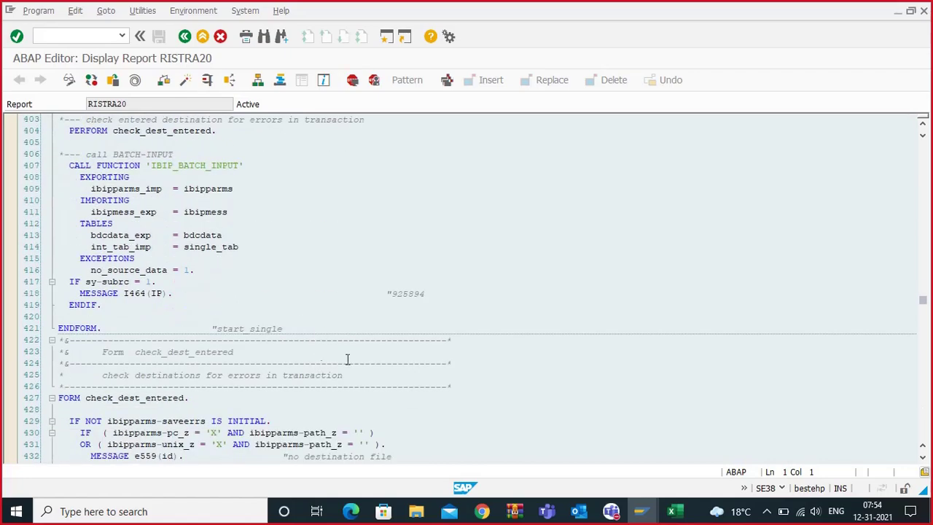
{"action": "scroll", "coordinate": [429, 335], "scroll_direction": "down", "scroll_amount": 16}
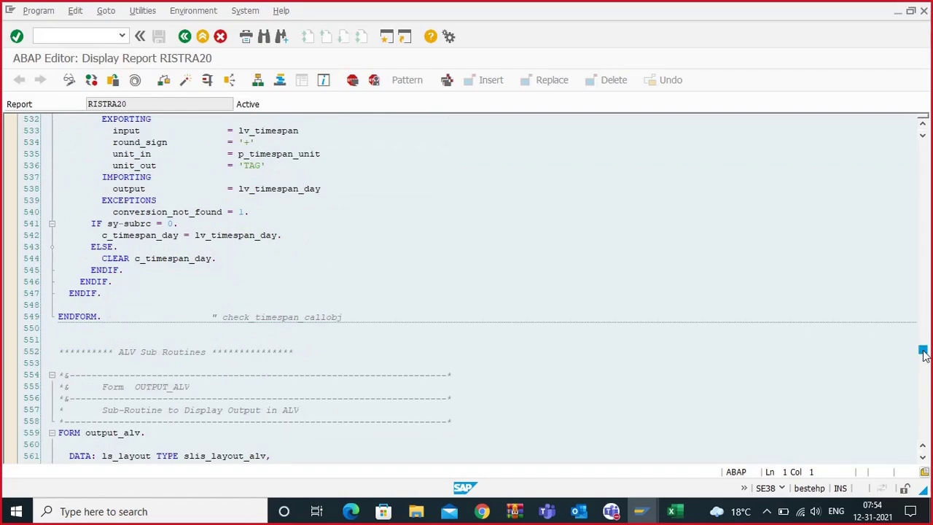
{"action": "left_click_drag", "start_coordinate": [923, 354], "coordinate": [923, 433]}
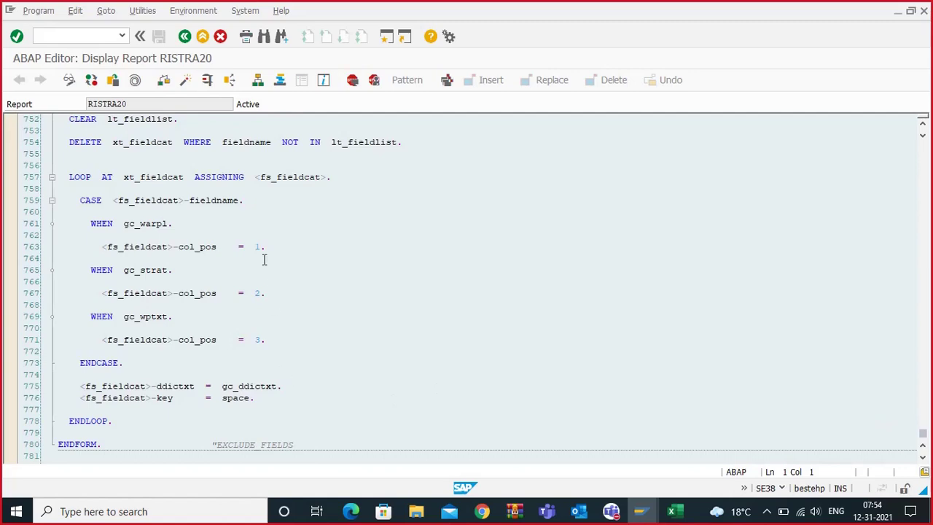
{"action": "scroll", "coordinate": [264, 259], "scroll_direction": "up", "scroll_amount": 9}
{"action": "scroll", "coordinate": [264, 259], "scroll_direction": "up", "scroll_amount": 1}
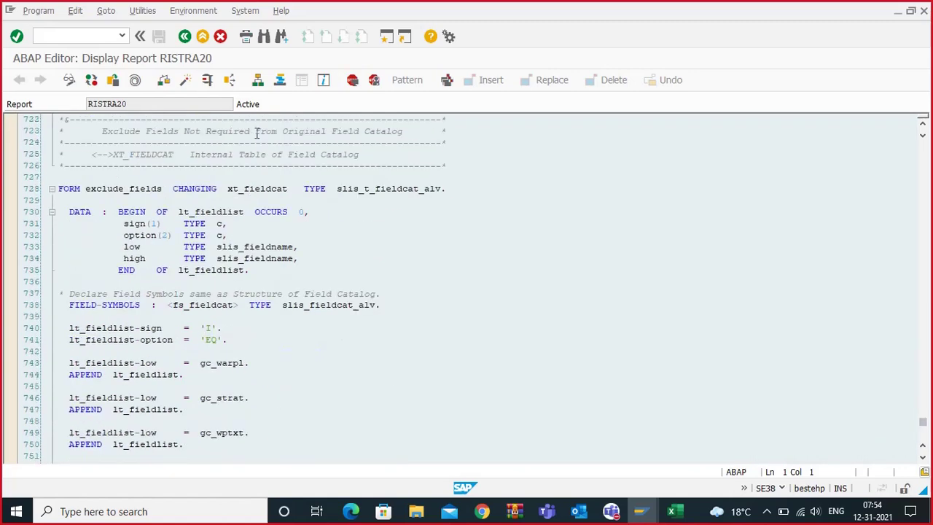
Return to the ABAP Editor initial screen and execute program RISTRA20.
{"action": "left_click", "coordinate": [184, 37]}
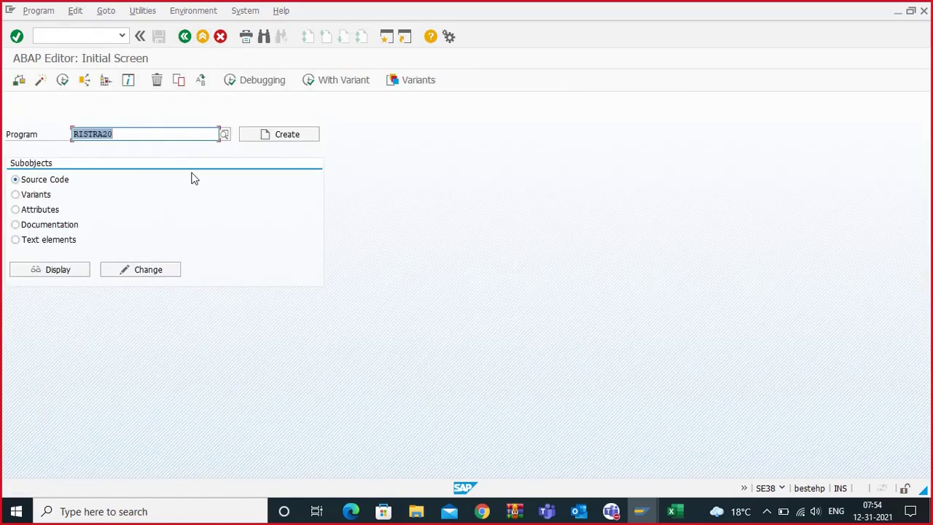
{"action": "left_click", "coordinate": [62, 82]}
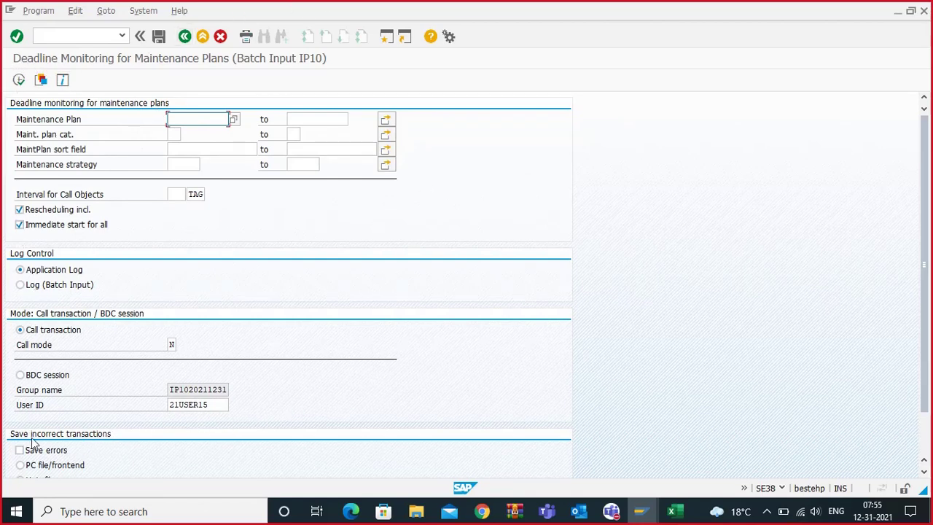
Open transaction IP30 in this session with the earlier command /NIP30.
{"action": "left_click", "coordinate": [121, 35]}
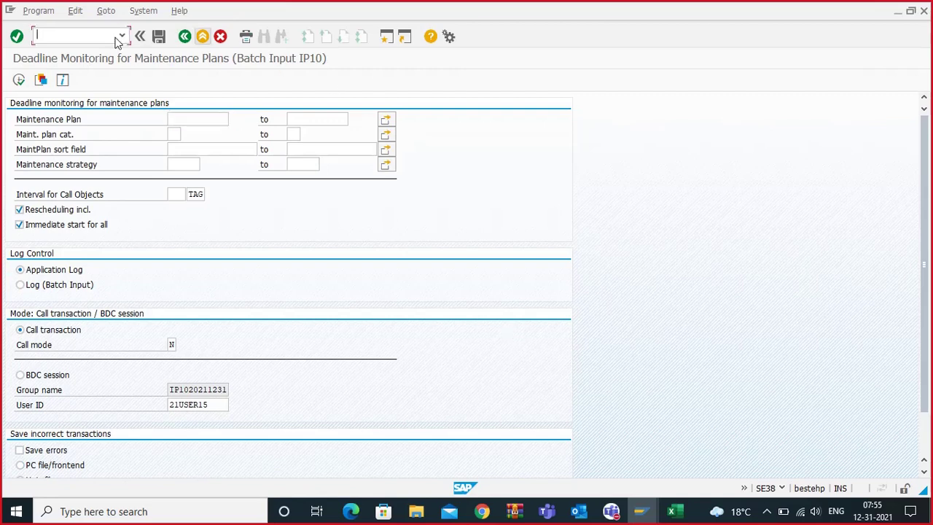
{"action": "left_click", "coordinate": [121, 35]}
{"action": "left_click", "coordinate": [57, 71]}
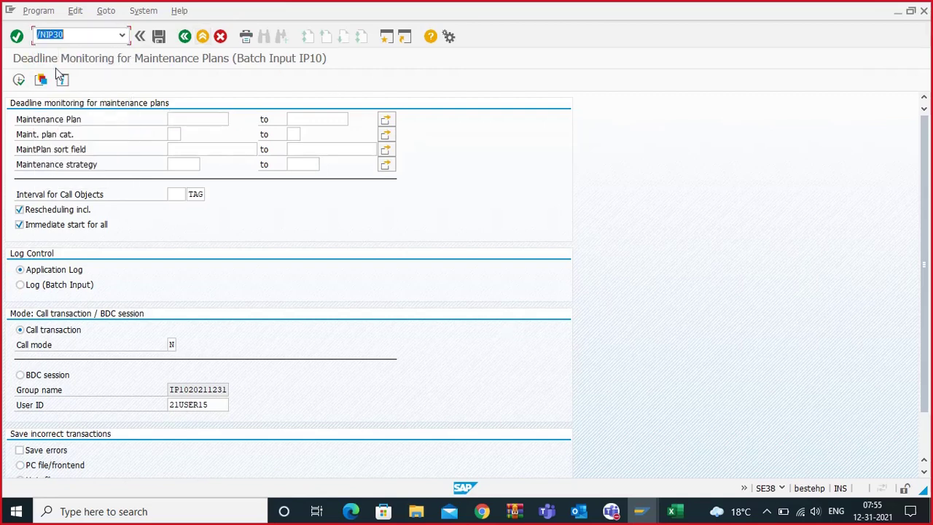
{"action": "key", "text": "Return"}
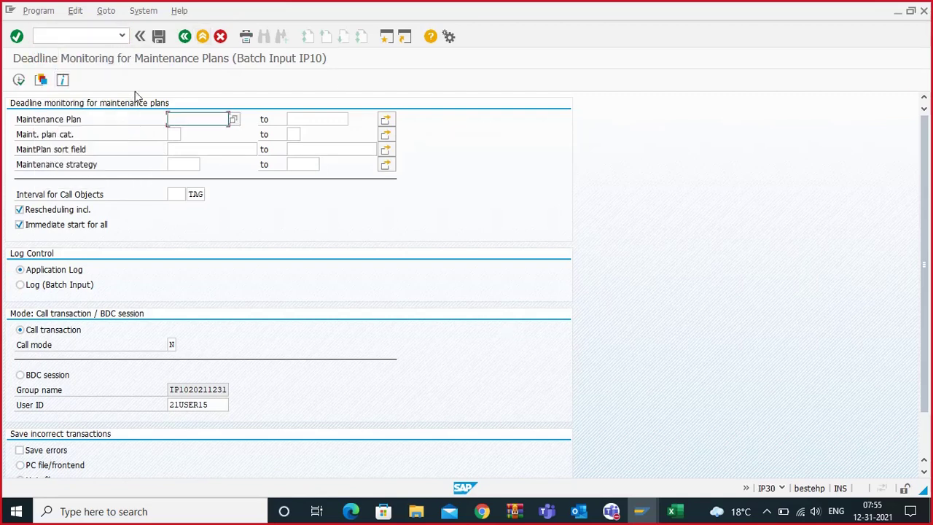
Compare the IP30 deadline monitoring screen with the selection screen of program RISTRA20 in the other SAP session.
{"action": "left_click", "coordinate": [121, 35]}
{"action": "left_click", "coordinate": [73, 59]}
{"action": "key", "text": "Return"}
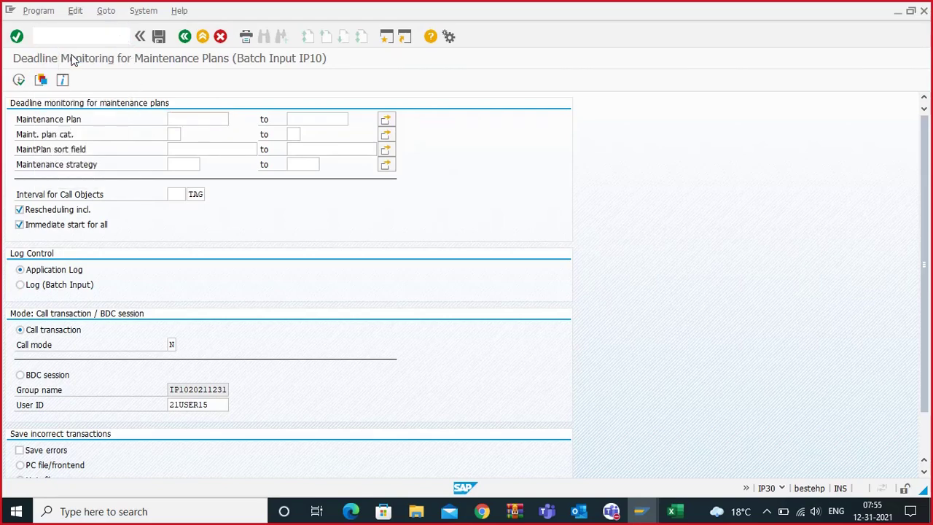
{"action": "left_click", "coordinate": [66, 82]}
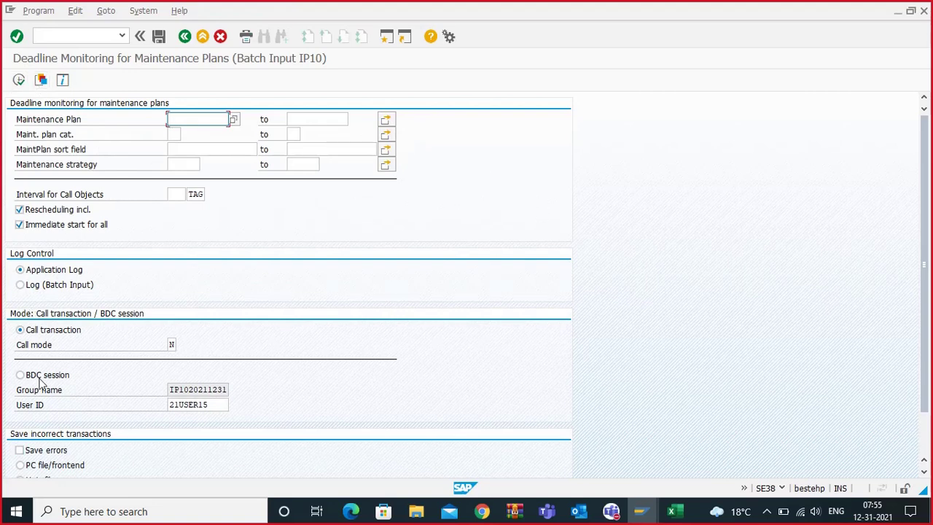
{"action": "left_click", "coordinate": [70, 35]}
Switch to the Excel notes and make the line "Name of the program = RISTRA20" in cell E23 bold.
{"action": "mouse_move", "coordinate": [672, 511]}
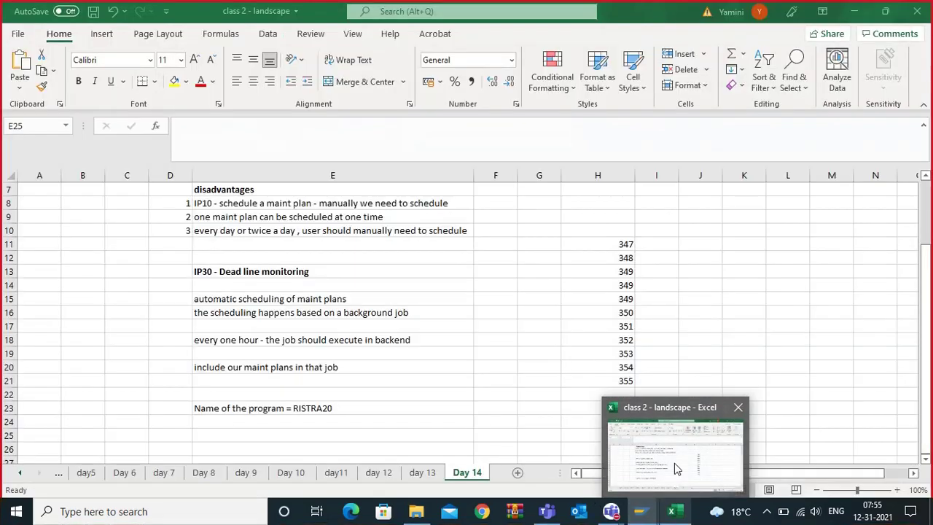
{"action": "left_click", "coordinate": [674, 463]}
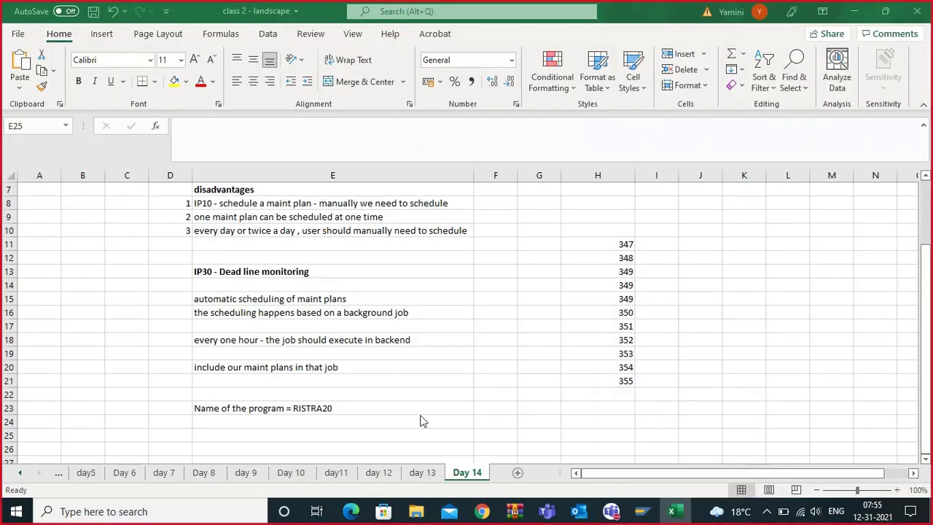
{"action": "left_click", "coordinate": [354, 405]}
{"action": "left_click", "coordinate": [78, 81]}
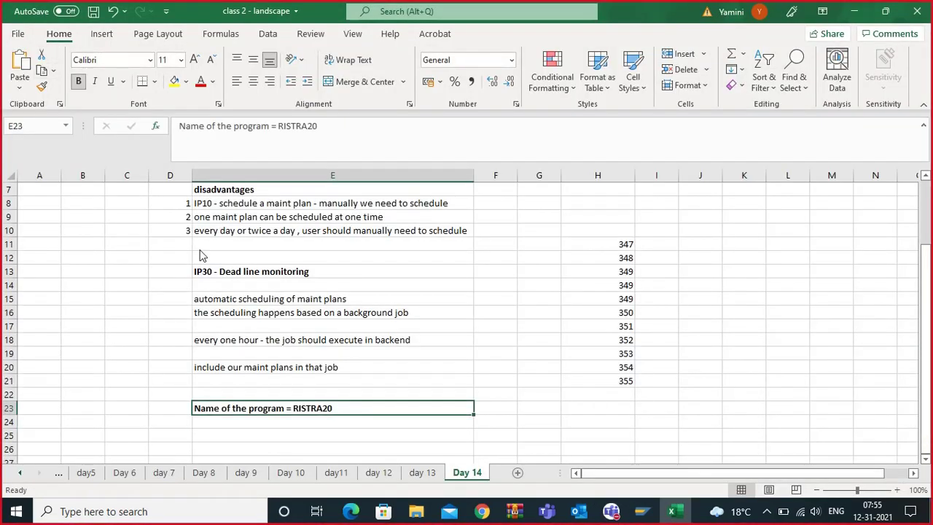
Return to the SAP session with the RISTRA20 screen and open transaction SM36 to define a background job.
{"action": "mouse_move", "coordinate": [634, 514]}
{"action": "left_click", "coordinate": [708, 438]}
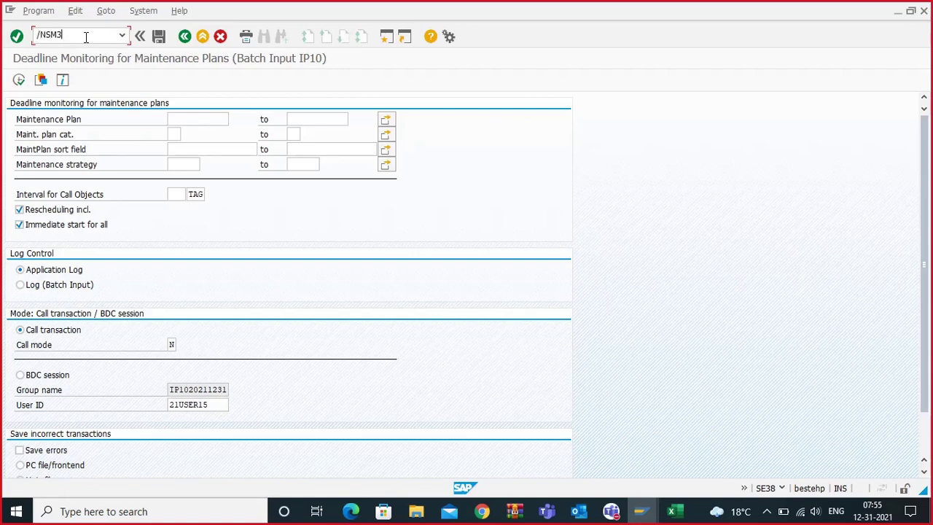
{"action": "key", "text": "Return"}
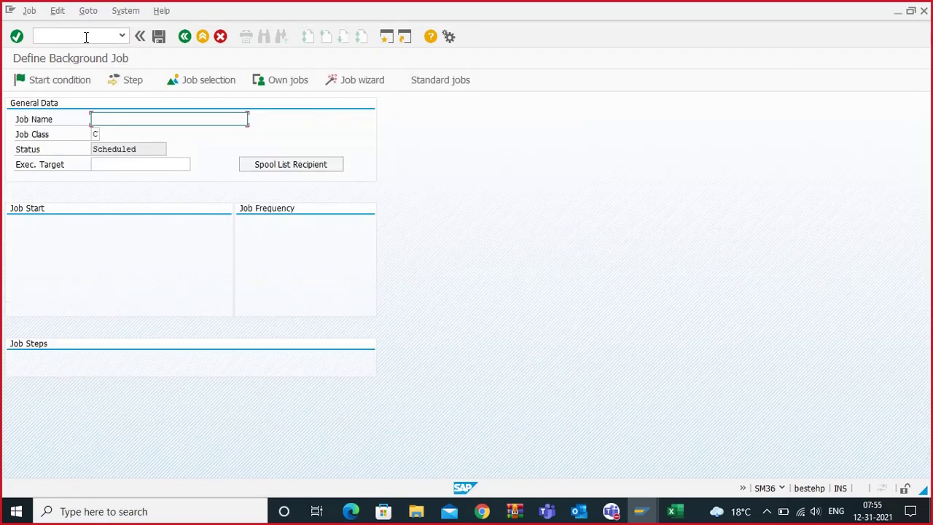
In the Excel notes, enter "SM36 is the t code to create a background job" in cell E25 and make it bold.
{"action": "left_click", "coordinate": [671, 511]}
{"action": "left_click", "coordinate": [200, 435]}
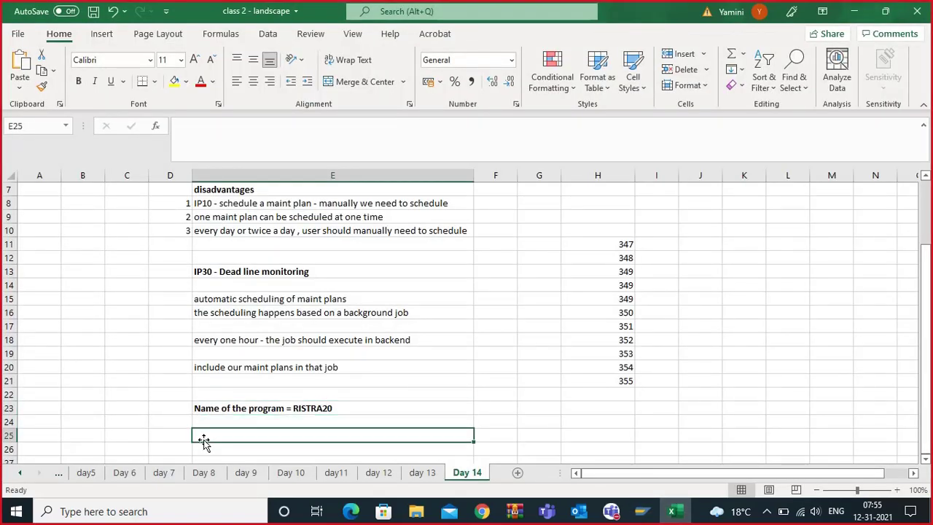
{"action": "type", "text": "SM36 is"}
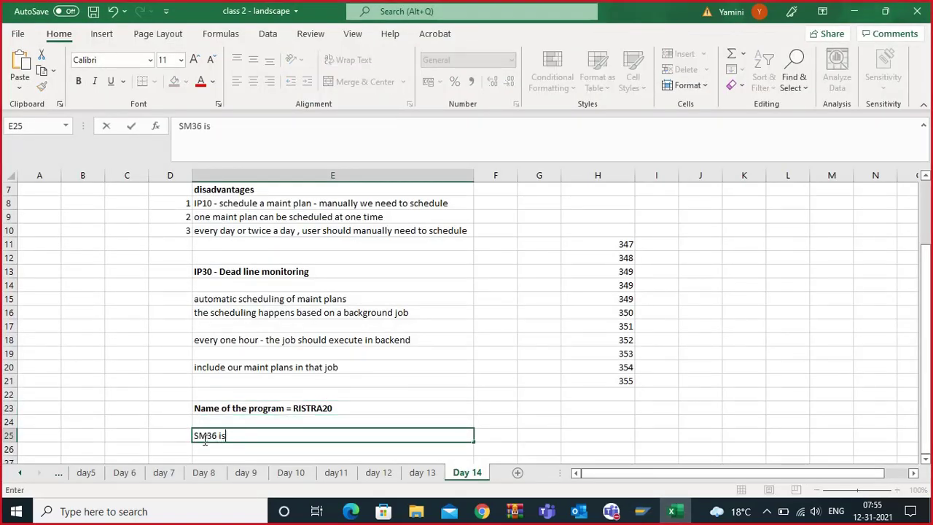
{"action": "type", "text": " the t co"}
{"action": "key", "text": "BackSpace"}
{"action": "type", "text": "code to c"}
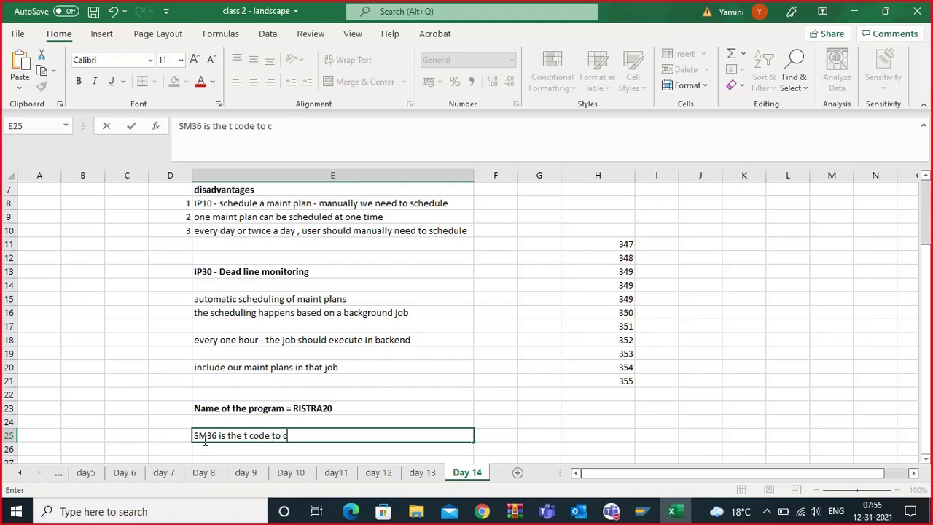
{"action": "type", "text": "reate a backgrond"}
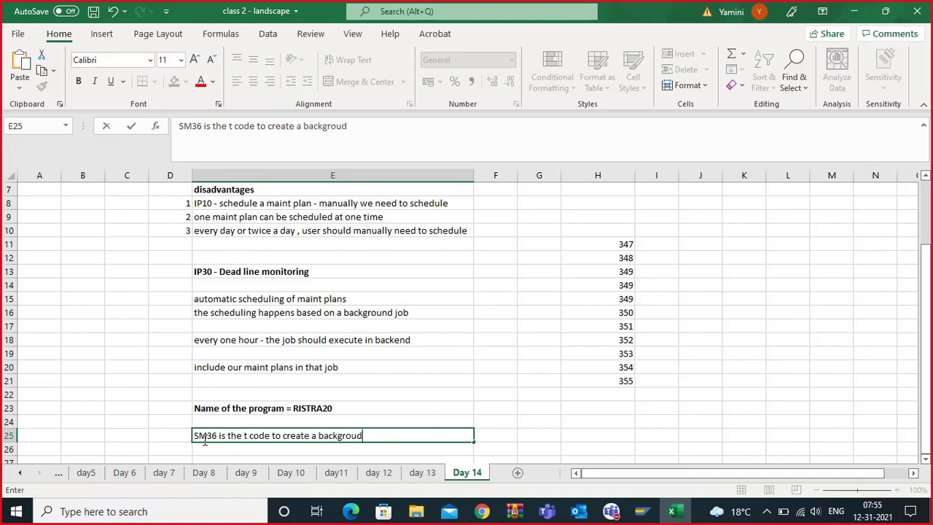
{"action": "key", "text": "BackSpace"}
{"action": "key", "text": "BackSpace"}
{"action": "type", "text": "nd"}
{"action": "key", "text": "BackSpace"}
{"action": "key", "text": "BackSpace"}
{"action": "key", "text": "BackSpace"}
{"action": "type", "text": "ound job"}
{"action": "left_click", "coordinate": [423, 367]}
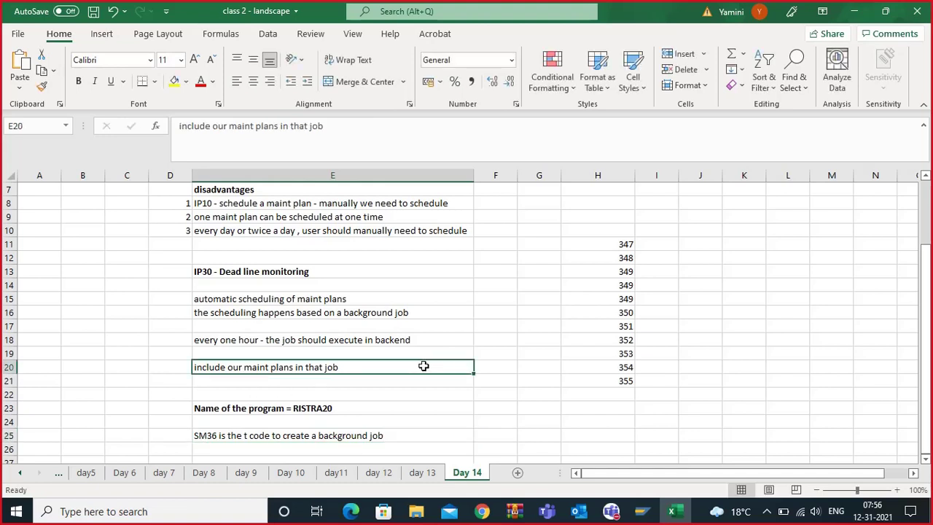
{"action": "left_click", "coordinate": [364, 435]}
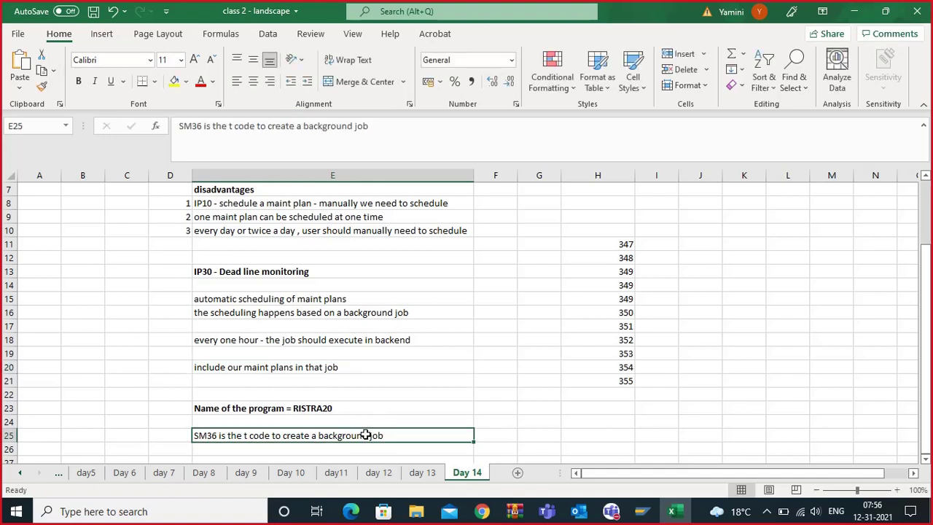
{"action": "left_click", "coordinate": [78, 81]}
Switch back to the SAP job definition and name the background job ZPM_AMR1_MECH_PLAN.
{"action": "mouse_move", "coordinate": [640, 511]}
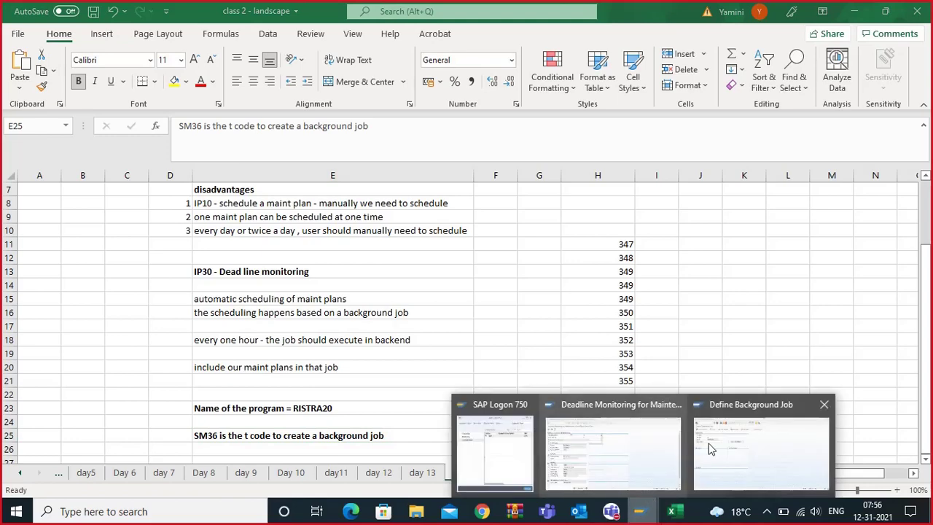
{"action": "left_click", "coordinate": [711, 448]}
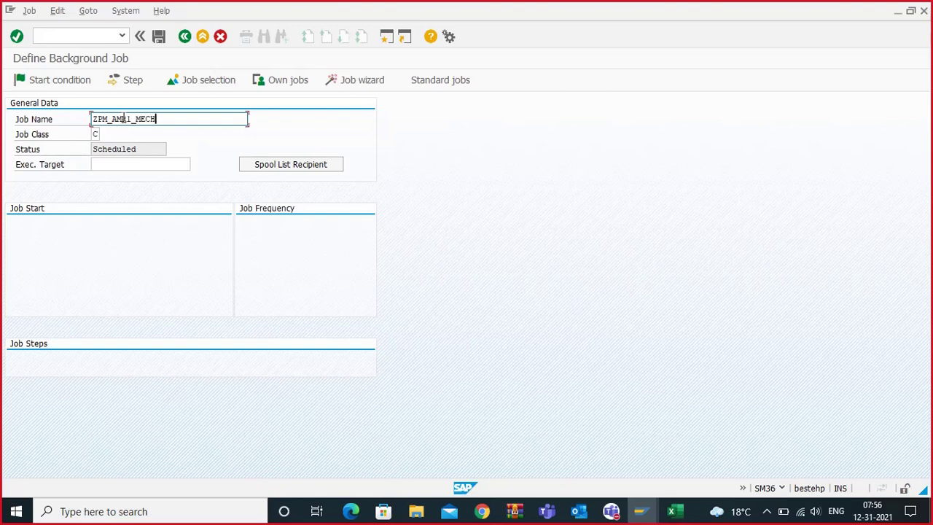
{"action": "type", "text": "LAN"}
Create a step for the job that runs the ABAP program RISTRA20.
{"action": "key", "text": "F5"}
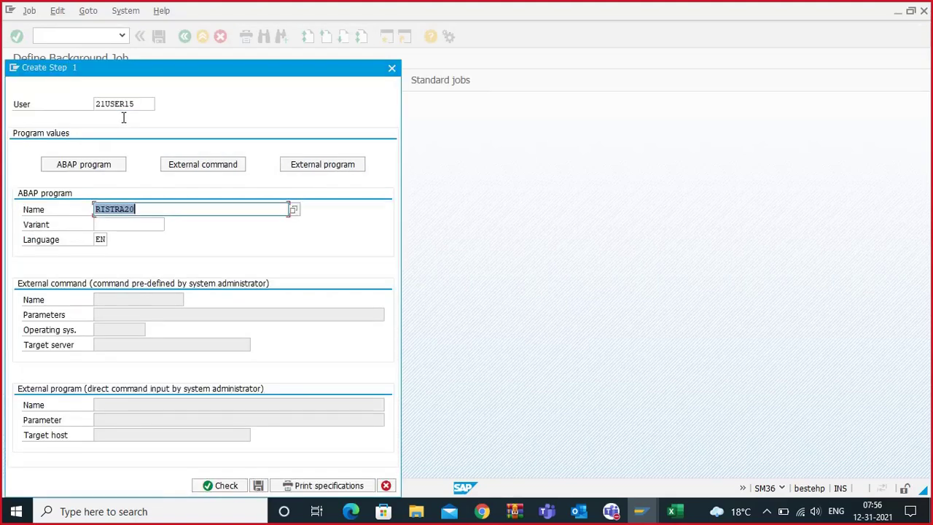
{"action": "left_click_drag", "start_coordinate": [193, 71], "coordinate": [385, 25]}
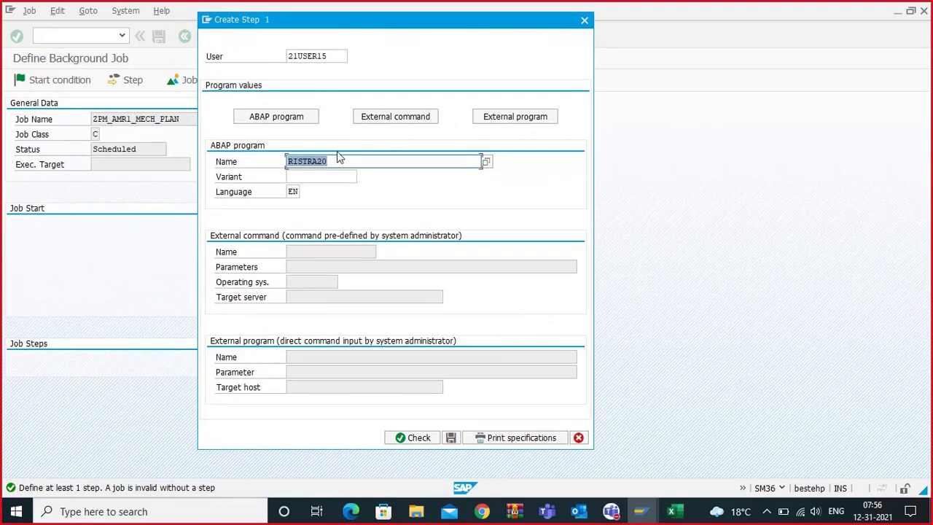
{"action": "left_click_drag", "start_coordinate": [332, 162], "coordinate": [287, 159]}
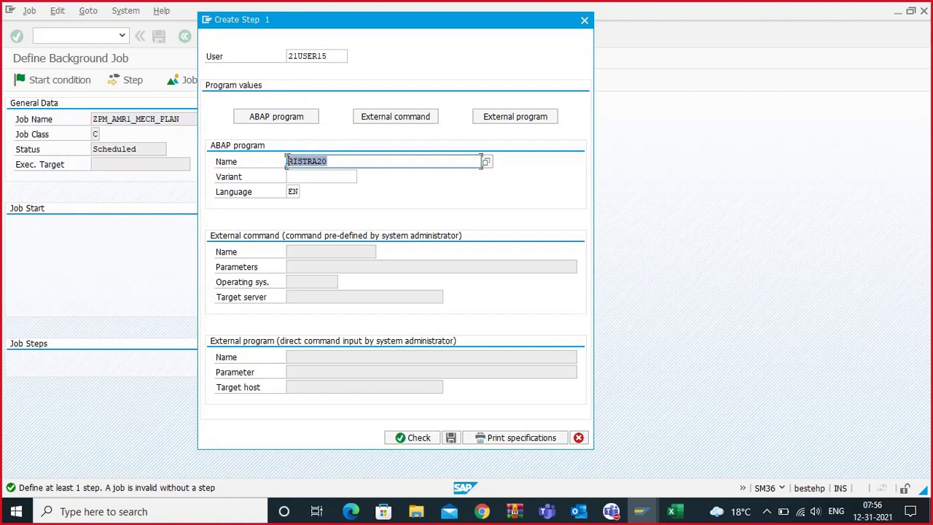
{"action": "left_click", "coordinate": [329, 162]}
{"action": "left_click_drag", "start_coordinate": [328, 162], "coordinate": [285, 162]}
Assign variant ZPM_JOB to the RISTRA20 step, save the step and return to the job definition.
{"action": "left_click", "coordinate": [298, 179]}
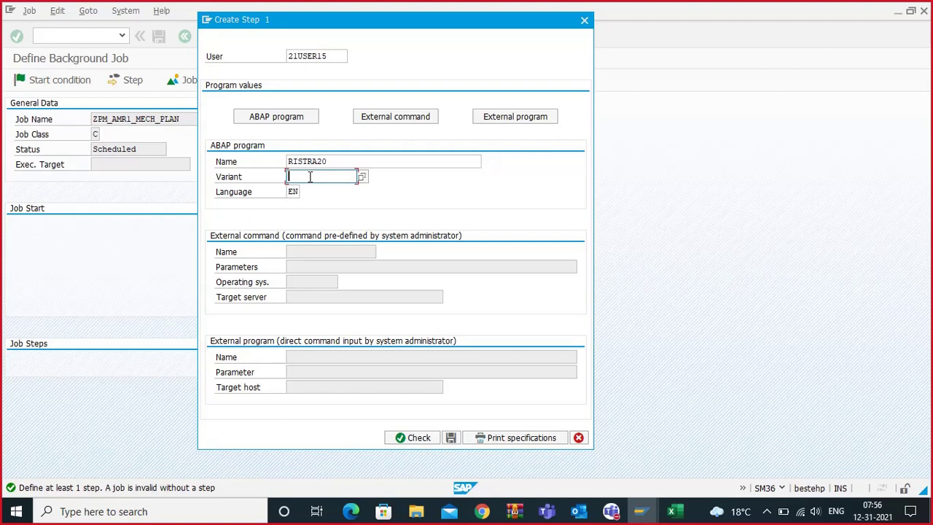
{"action": "left_click", "coordinate": [362, 177]}
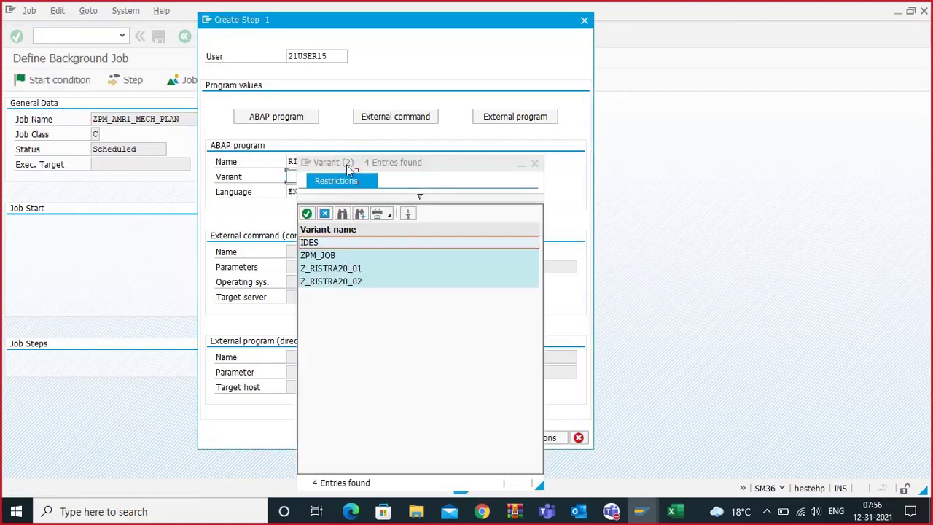
{"action": "double_click", "coordinate": [327, 256]}
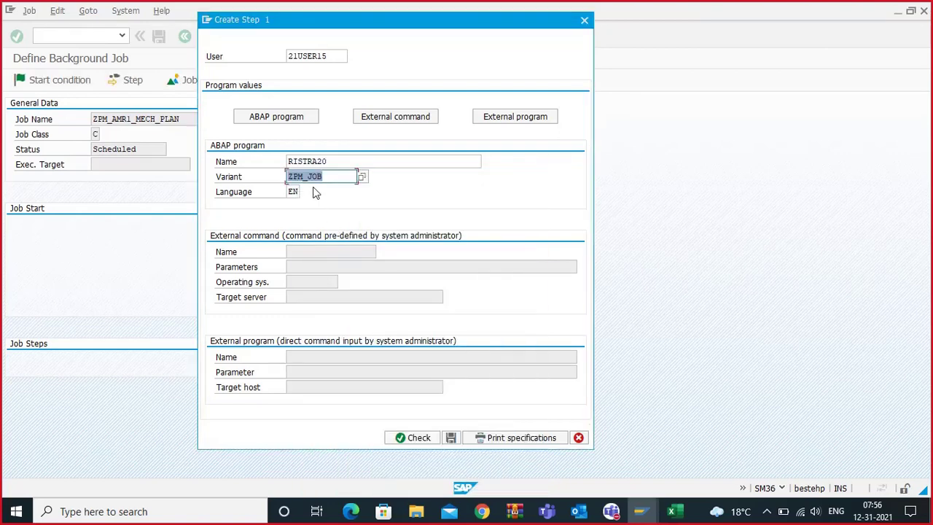
{"action": "key", "text": "shift+Tab"}
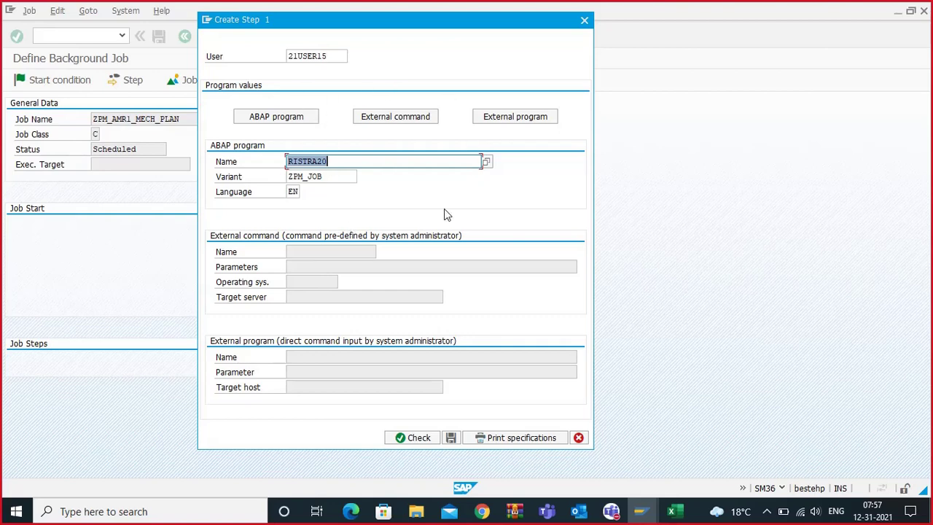
{"action": "left_click", "coordinate": [450, 438]}
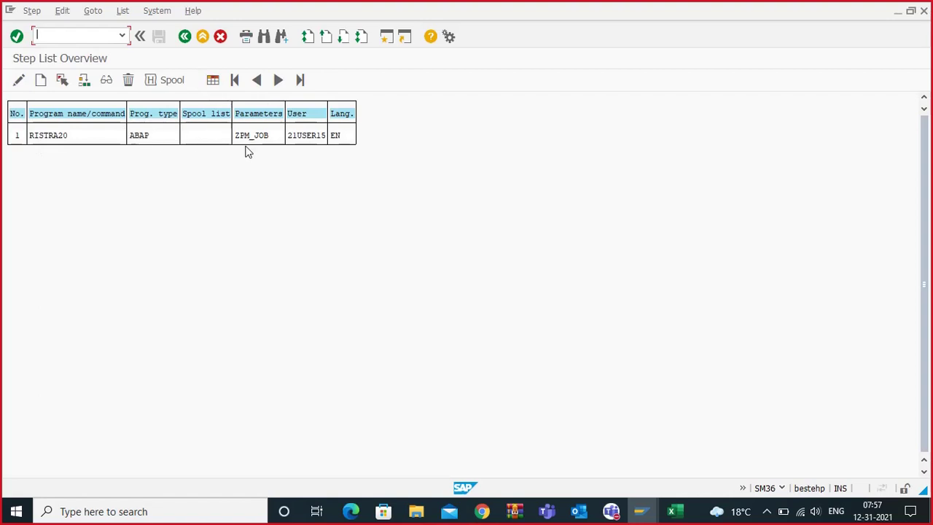
{"action": "left_click", "coordinate": [183, 37]}
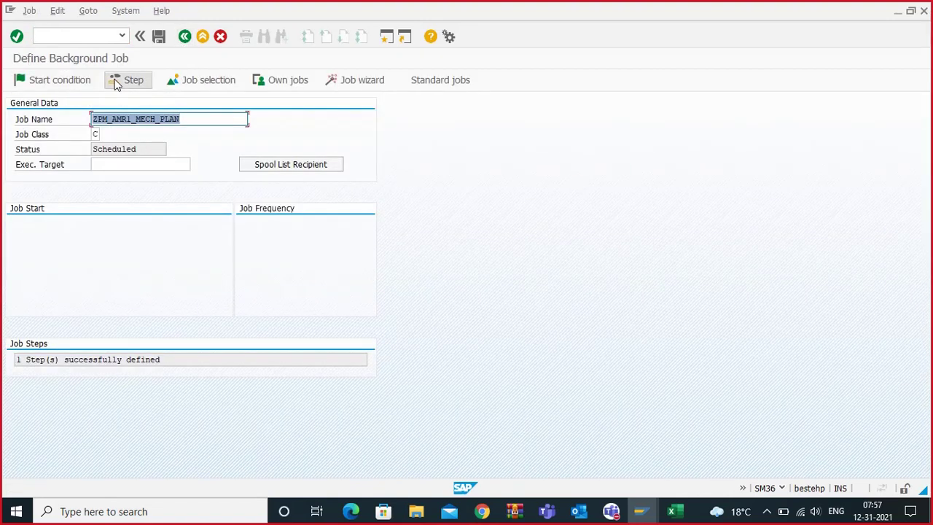
Define a date/time start condition for the job with the scheduled start date 31.12.2021.
{"action": "left_click", "coordinate": [56, 83]}
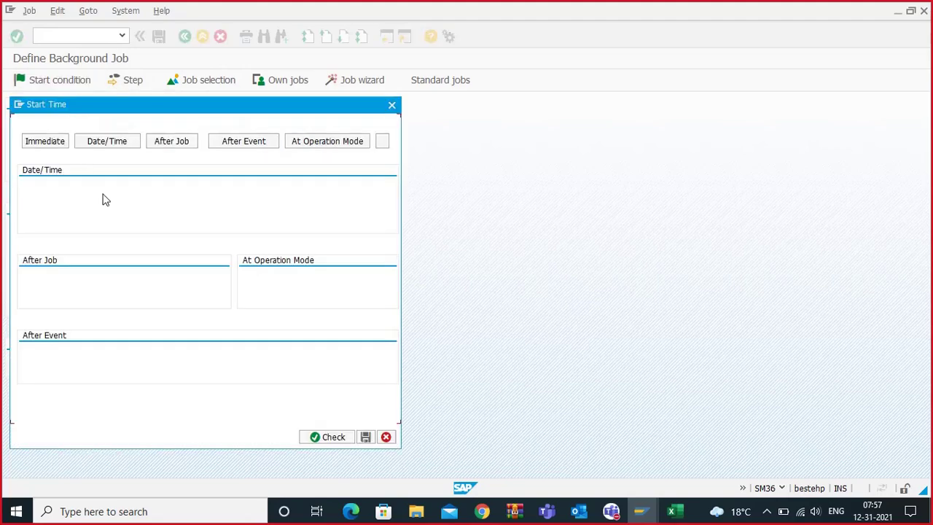
{"action": "left_click_drag", "start_coordinate": [178, 103], "coordinate": [453, 72]}
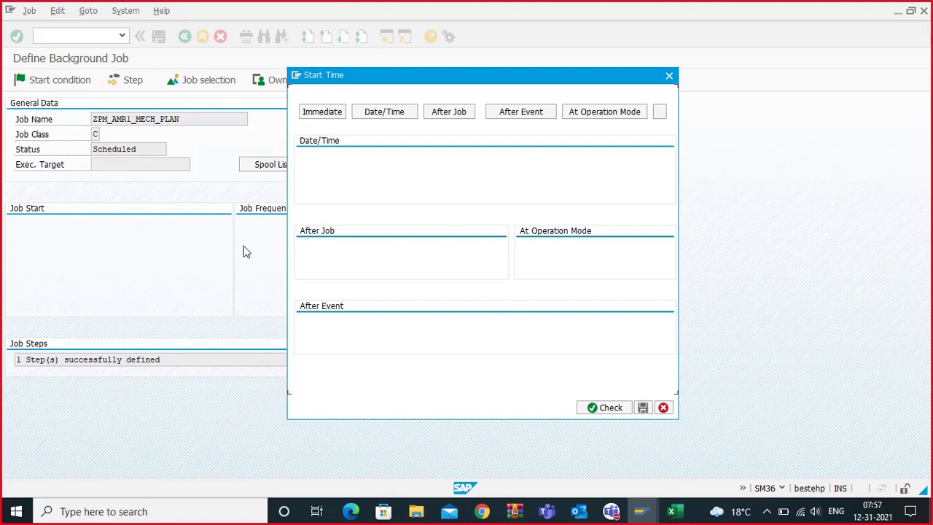
{"action": "left_click", "coordinate": [399, 116]}
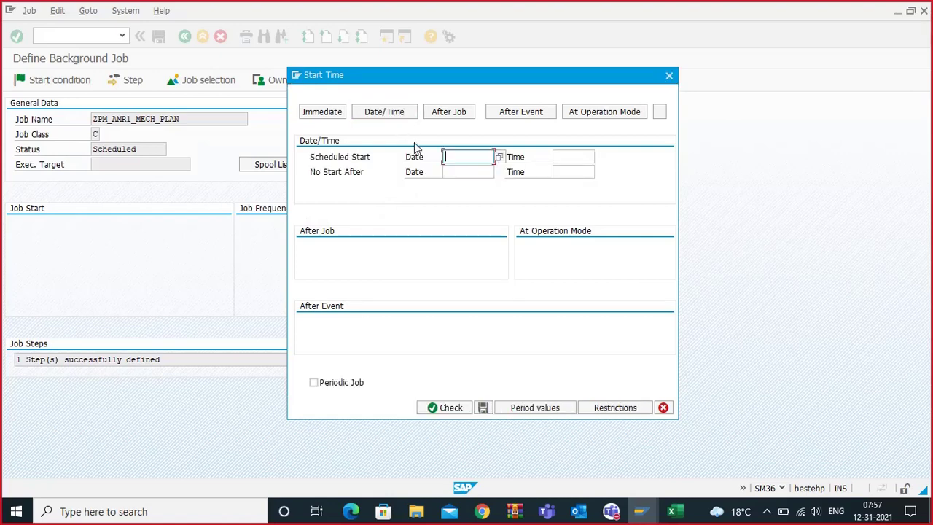
{"action": "left_click", "coordinate": [499, 159]}
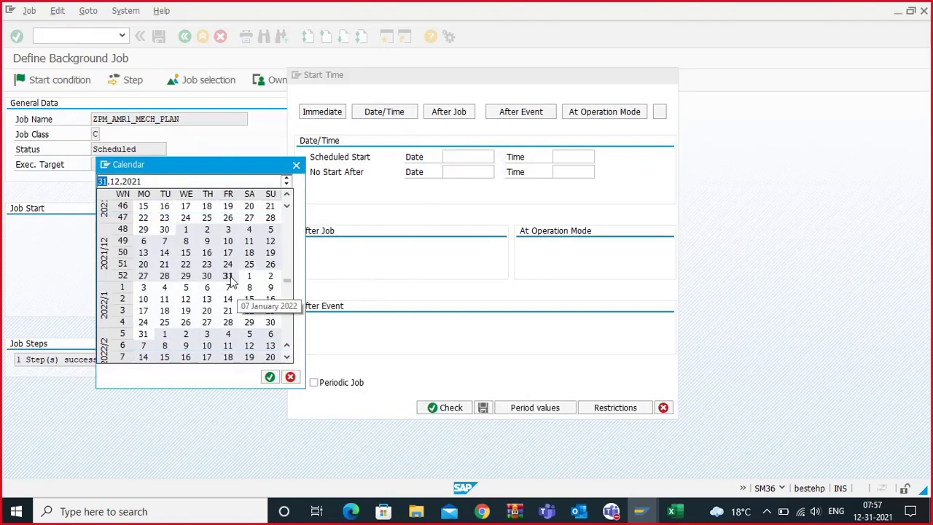
{"action": "double_click", "coordinate": [228, 276]}
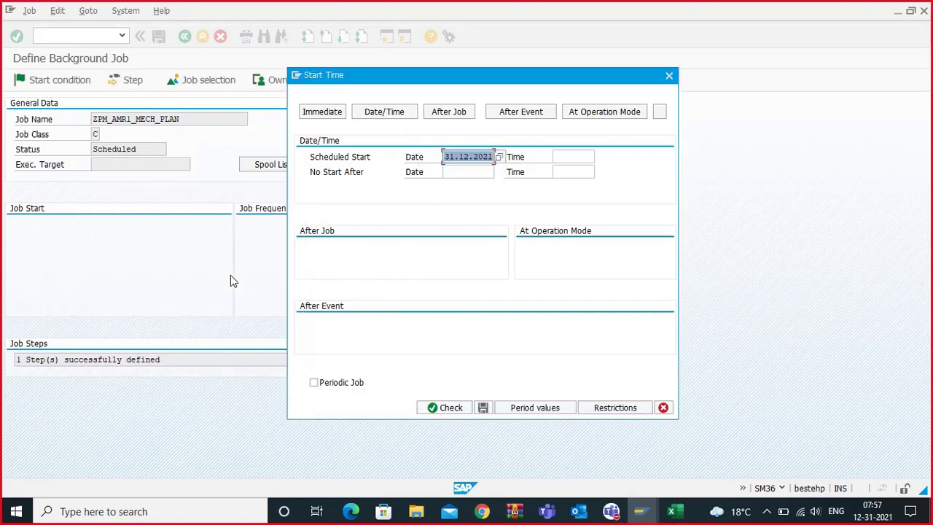
Set the scheduled start time to 08:30:34 and mark the job as periodic.
{"action": "left_click", "coordinate": [565, 156]}
{"action": "left_click", "coordinate": [602, 157]}
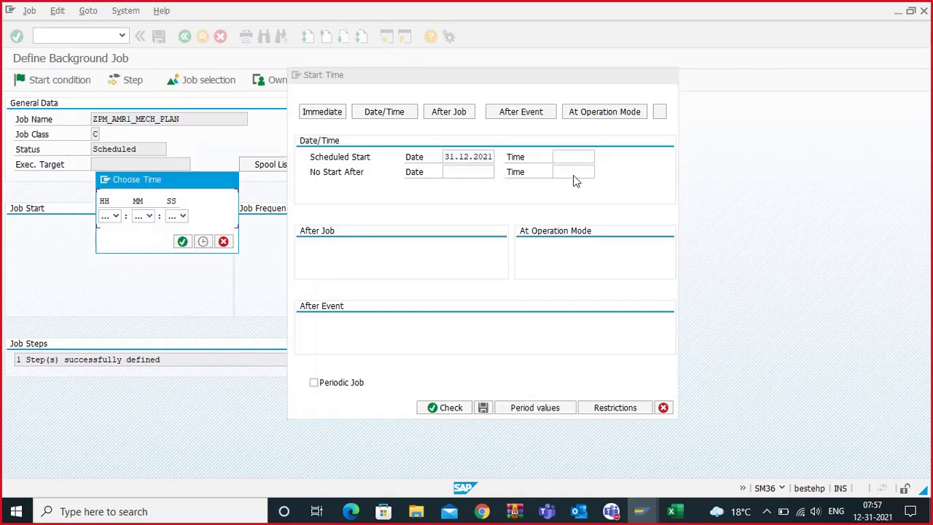
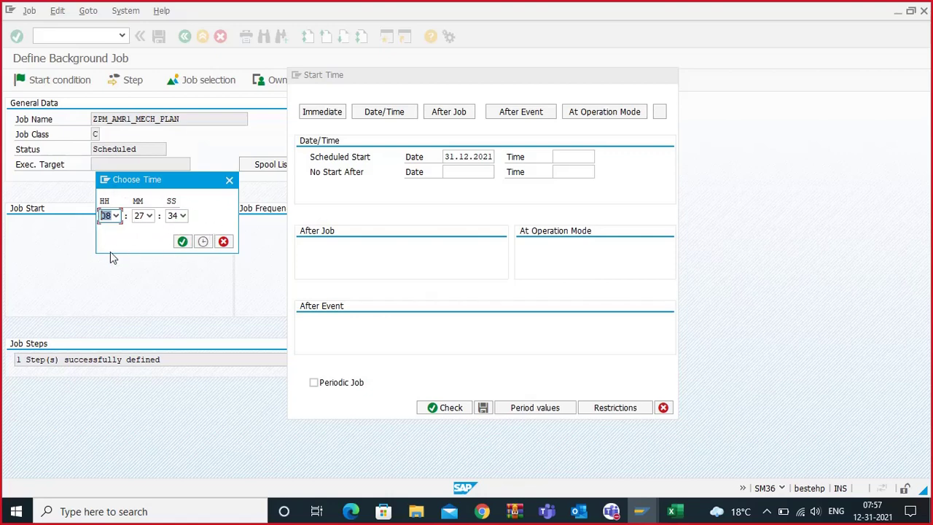
{"action": "left_click", "coordinate": [143, 215]}
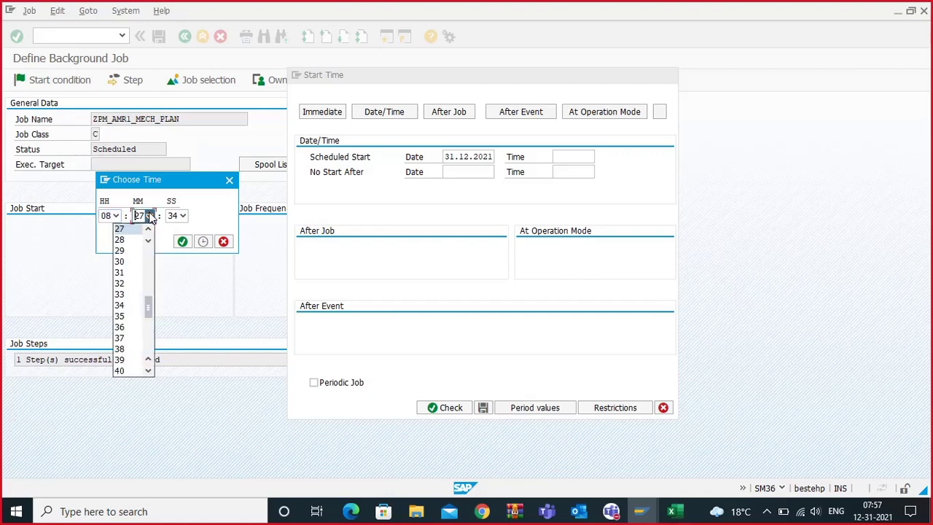
{"action": "left_click", "coordinate": [124, 262]}
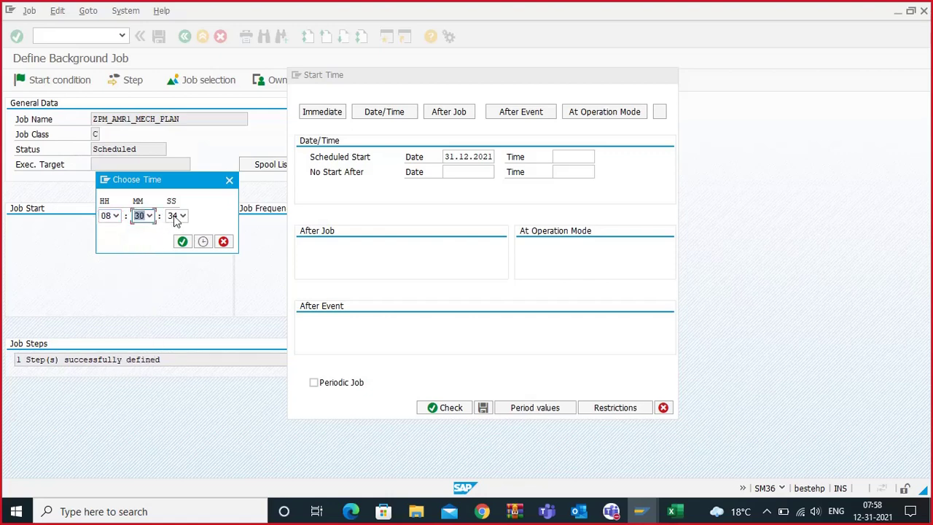
{"action": "left_click", "coordinate": [182, 242]}
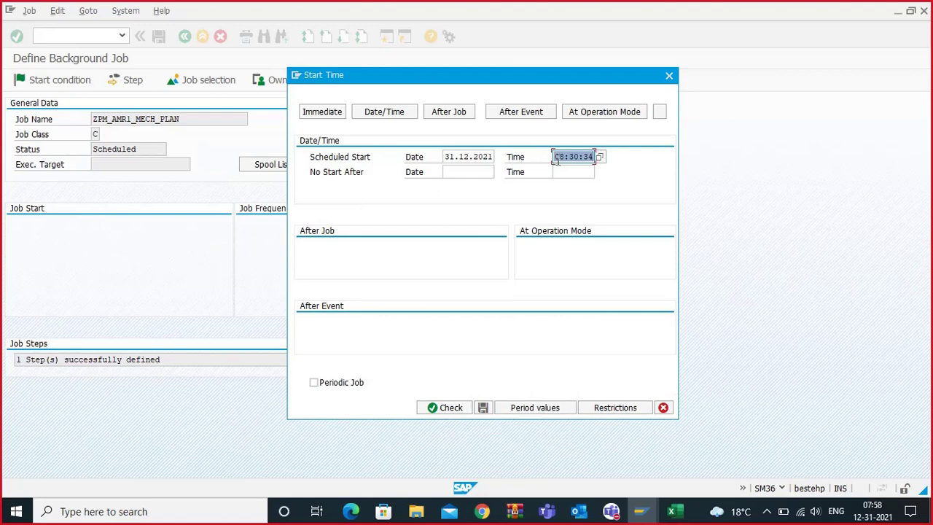
{"action": "left_click", "coordinate": [314, 383]}
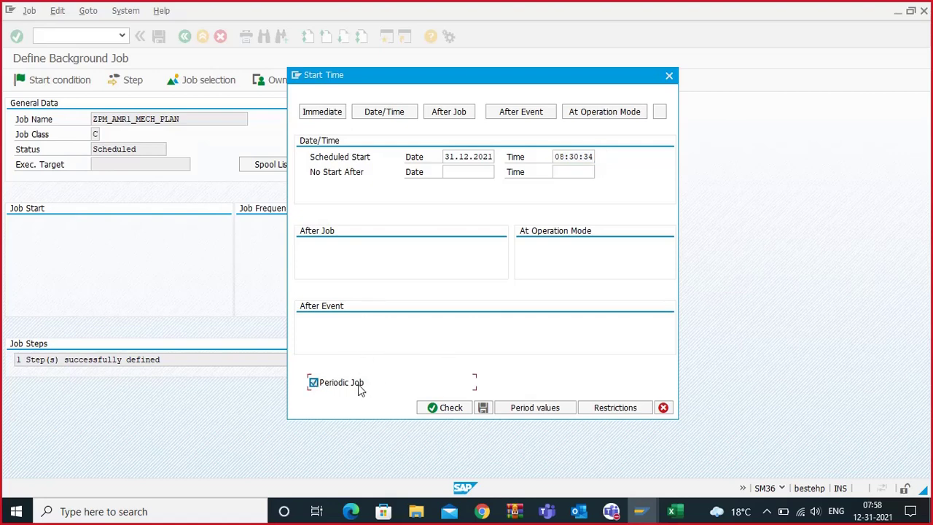
Set the job's No Start After date to 30.01.2022.
{"action": "left_click", "coordinate": [484, 172]}
{"action": "left_click", "coordinate": [498, 172]}
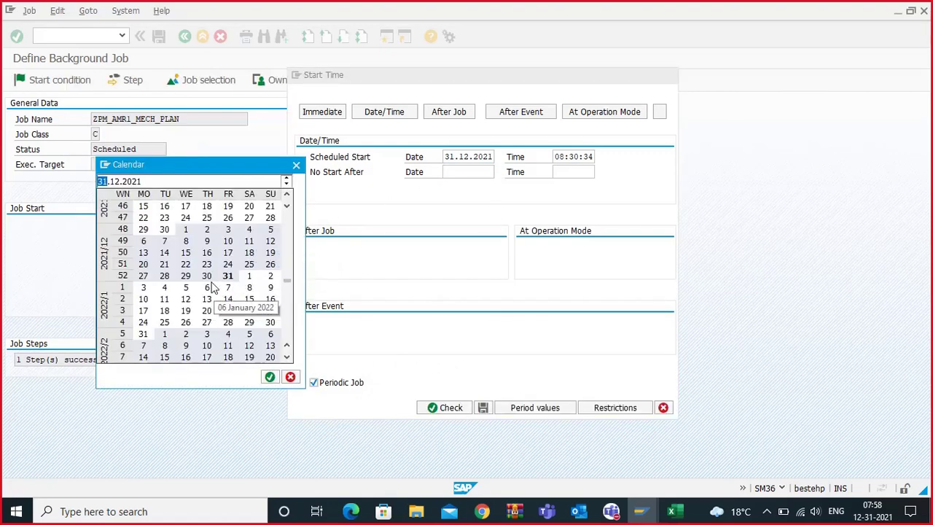
{"action": "scroll", "coordinate": [227, 309], "scroll_direction": "down", "scroll_amount": 1}
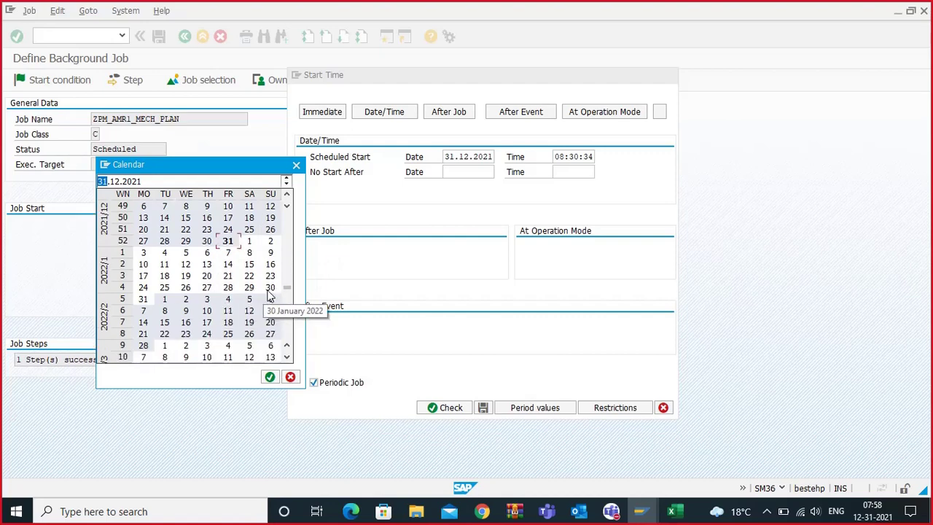
{"action": "double_click", "coordinate": [269, 290]}
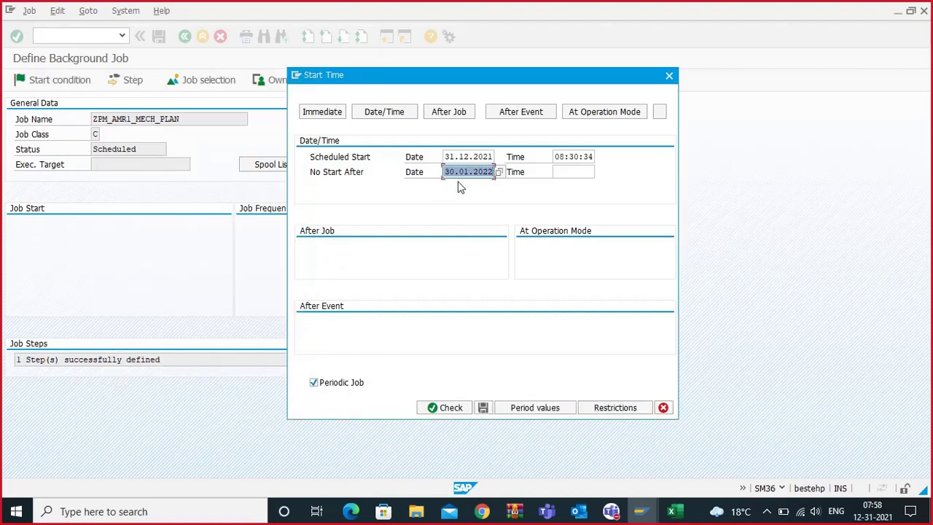
Set the job's No Start After time to 08:30:15.
{"action": "left_click", "coordinate": [559, 175]}
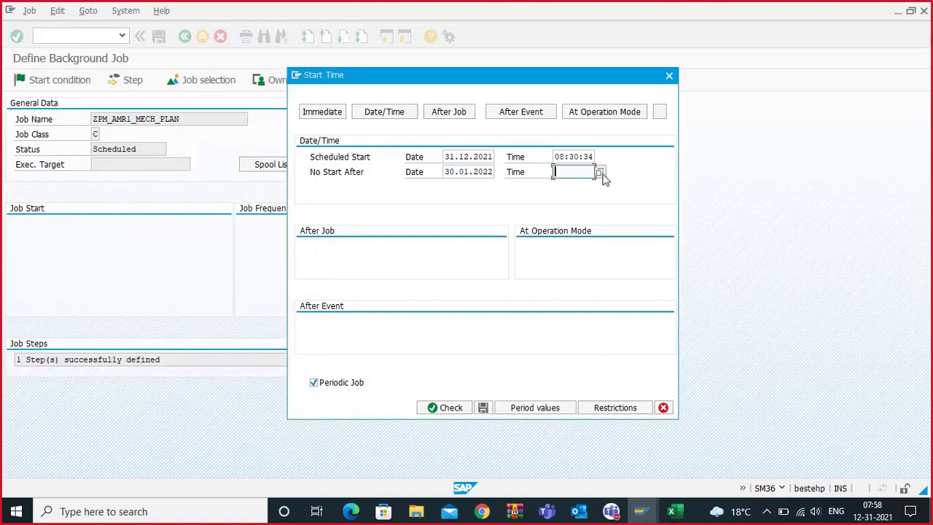
{"action": "left_click", "coordinate": [601, 172]}
{"action": "left_click", "coordinate": [149, 216]}
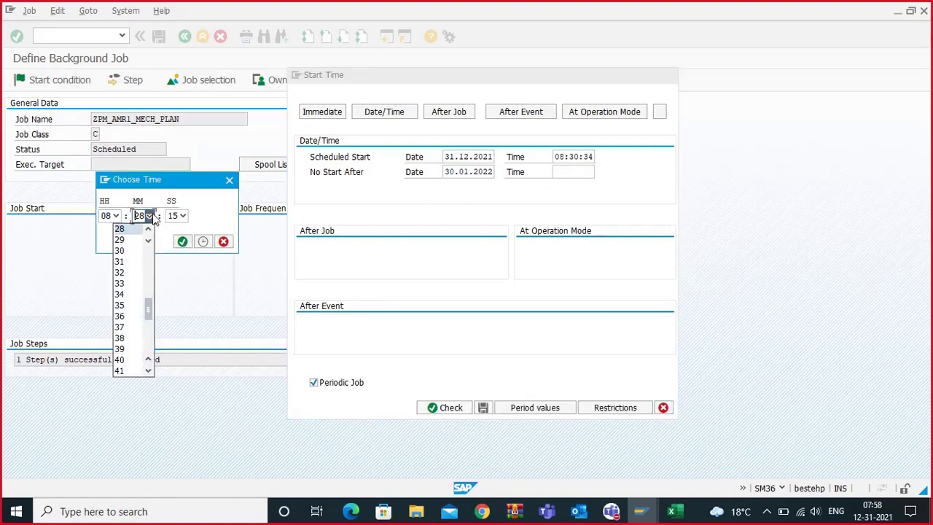
{"action": "left_click", "coordinate": [120, 240]}
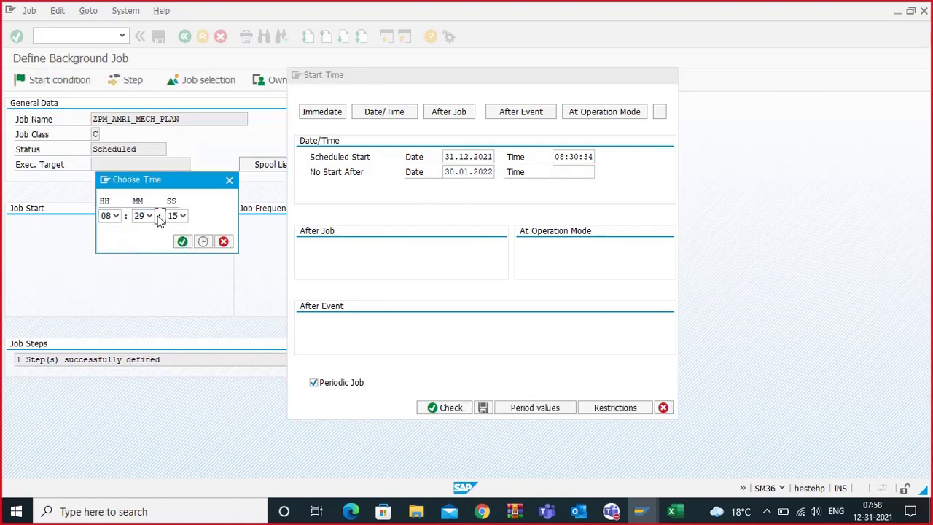
{"action": "left_click", "coordinate": [150, 216]}
{"action": "left_click", "coordinate": [119, 241]}
{"action": "left_click", "coordinate": [182, 241]}
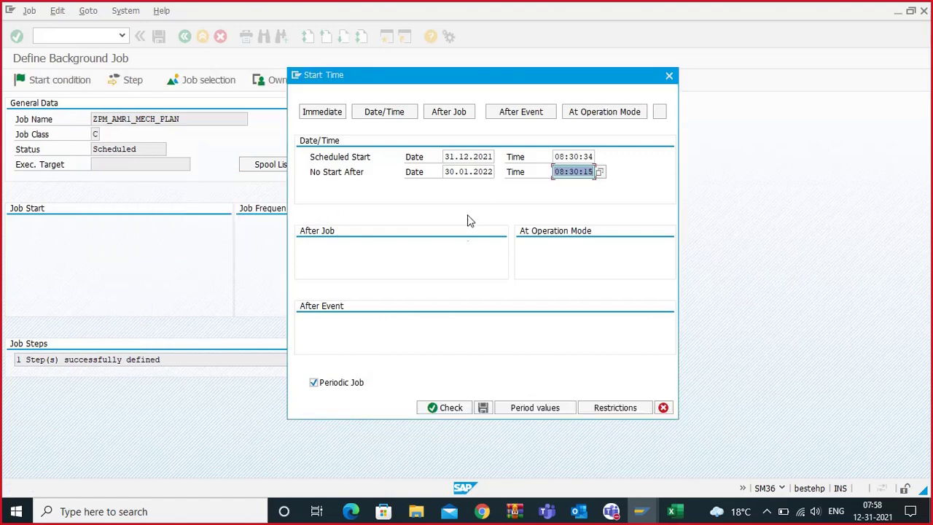
Review the custom period options, then set the job's period to Daily and save the period values.
{"action": "left_click", "coordinate": [514, 407]}
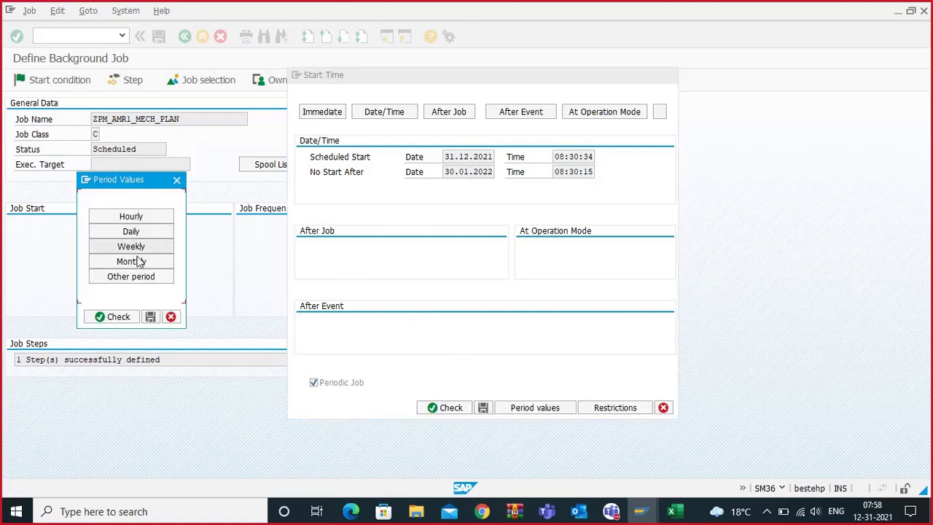
{"action": "left_click", "coordinate": [133, 278]}
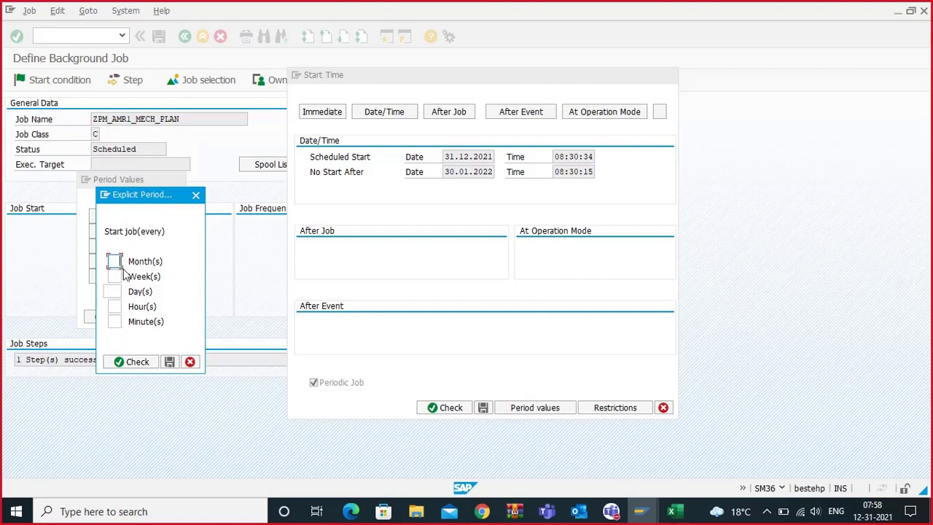
{"action": "left_click", "coordinate": [114, 307]}
{"action": "left_click", "coordinate": [195, 195]}
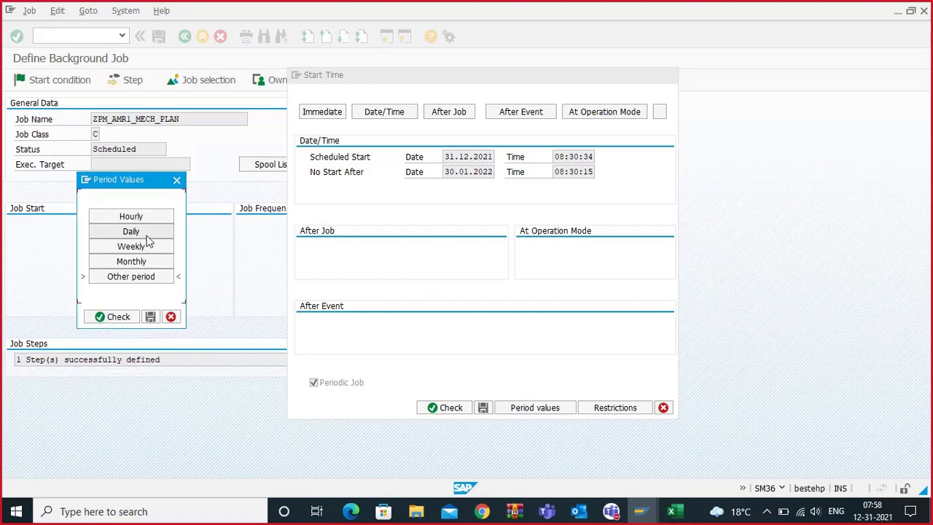
{"action": "left_click", "coordinate": [141, 231]}
{"action": "left_click", "coordinate": [111, 318]}
{"action": "left_click", "coordinate": [151, 317]}
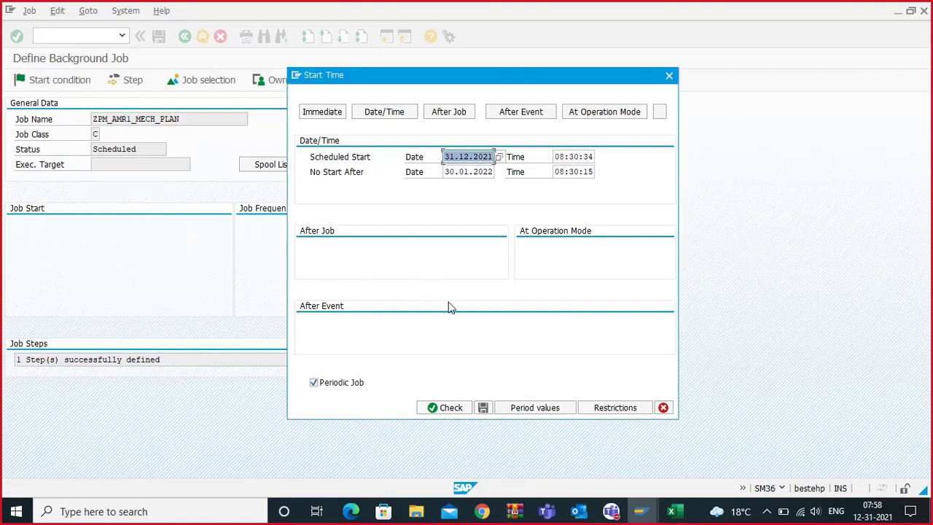
Try to check the start condition with the scheduled start time 08:30:34.
{"action": "left_click_drag", "start_coordinate": [559, 158], "coordinate": [571, 159]}
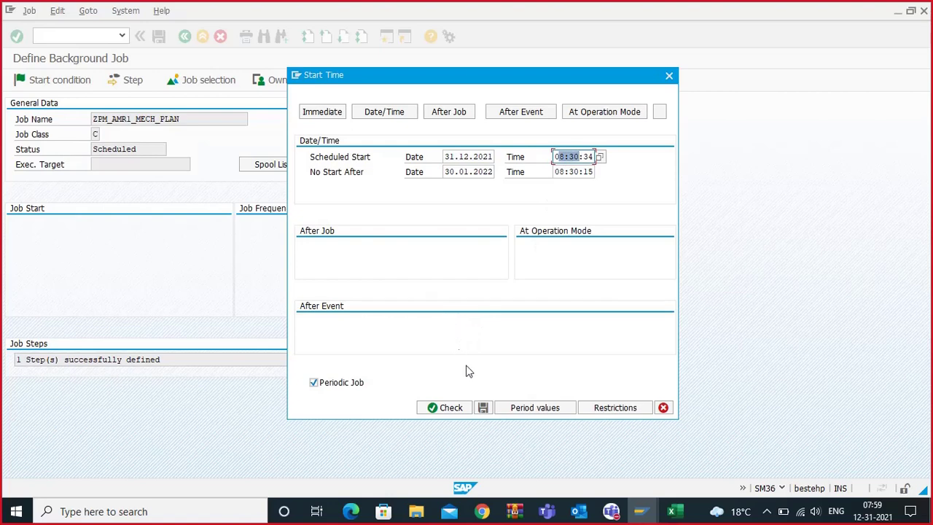
{"action": "left_click", "coordinate": [450, 408]}
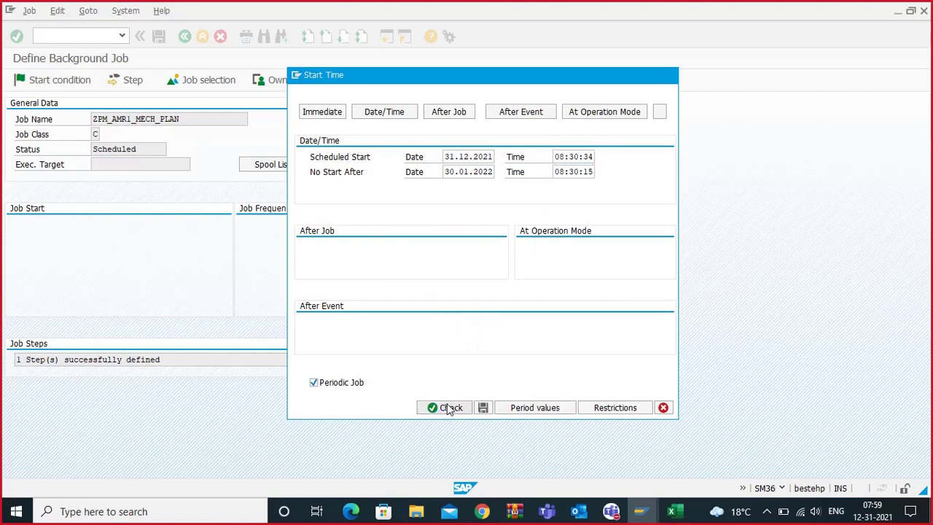
{"action": "left_click", "coordinate": [314, 376]}
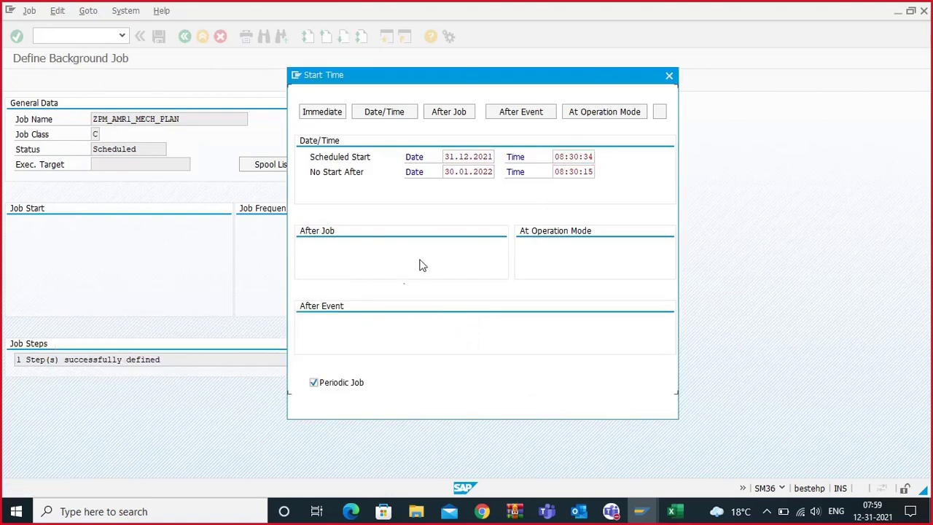
Try 09:30:34 as the scheduled start time and check the start condition.
{"action": "left_click", "coordinate": [565, 157]}
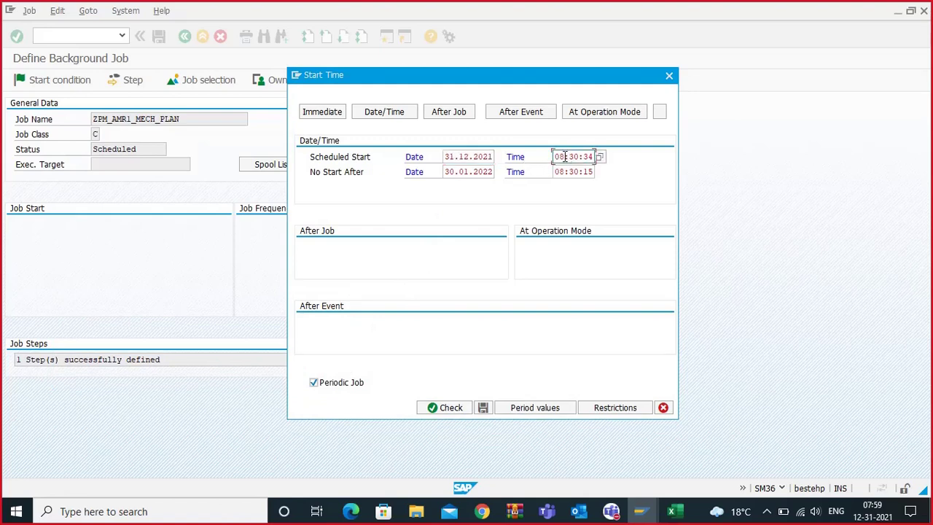
{"action": "key", "text": "BackSpace"}
{"action": "key", "text": "BackSpace"}
{"action": "type", "text": "09"}
{"action": "left_click", "coordinate": [453, 403]}
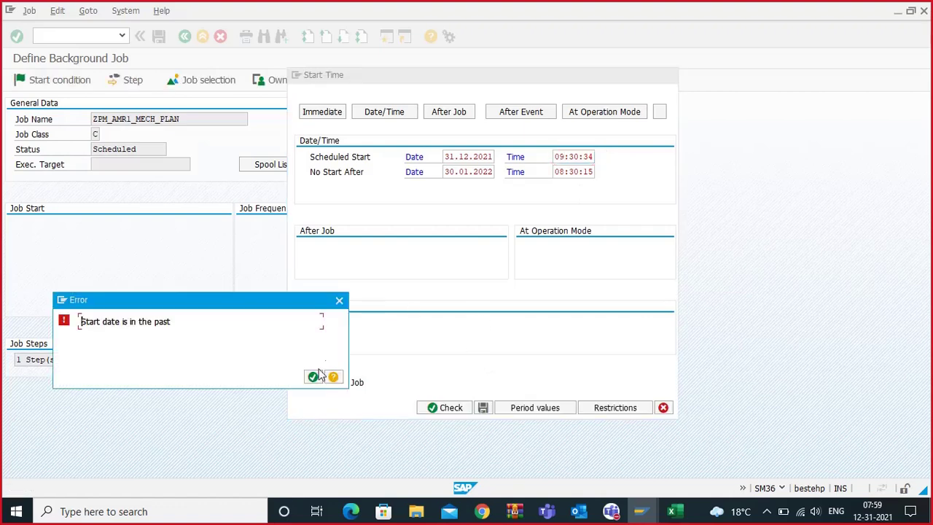
{"action": "left_click", "coordinate": [314, 375]}
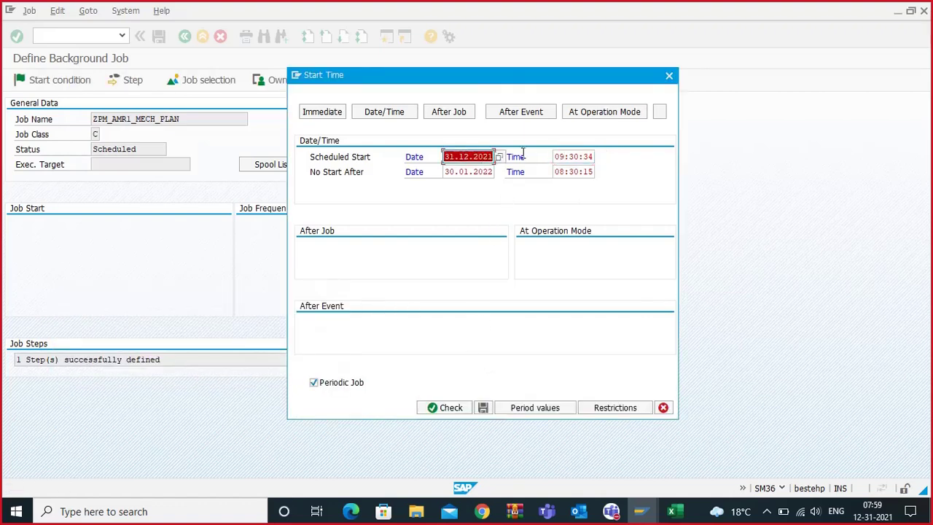
Try 10:30:34 as the scheduled start time and check the start condition.
{"action": "left_click", "coordinate": [562, 157]}
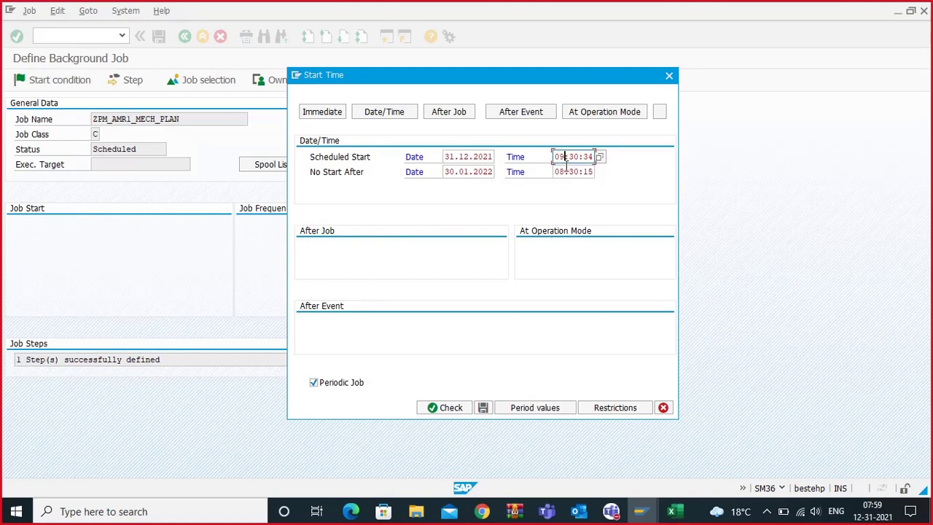
{"action": "key", "text": "BackSpace"}
{"action": "key", "text": "BackSpace"}
{"action": "type", "text": "10"}
{"action": "left_click", "coordinate": [445, 408]}
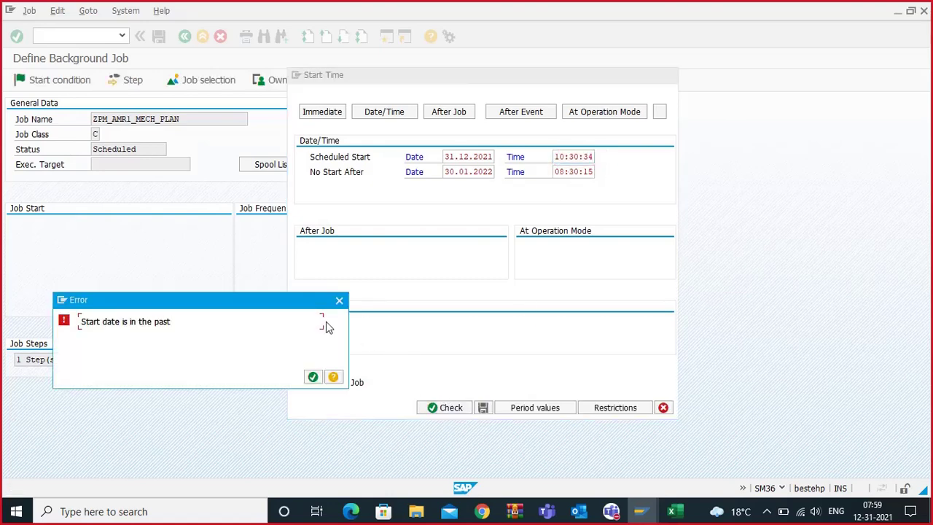
{"action": "key", "text": "Return"}
Set the scheduled start time to 14:30:34 and check the start condition.
{"action": "left_click", "coordinate": [566, 157]}
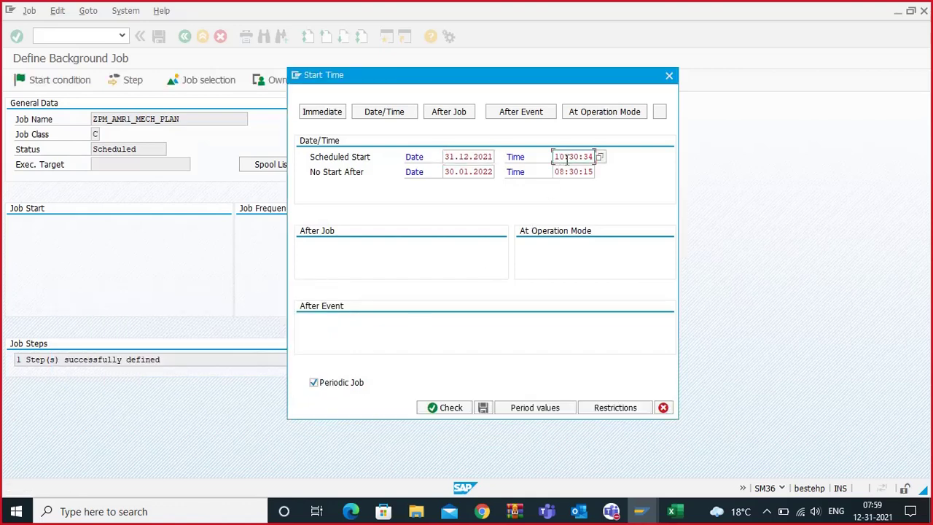
{"action": "key", "text": "BackSpace"}
{"action": "key", "text": "BackSpace"}
{"action": "type", "text": "14"}
{"action": "left_click", "coordinate": [444, 410]}
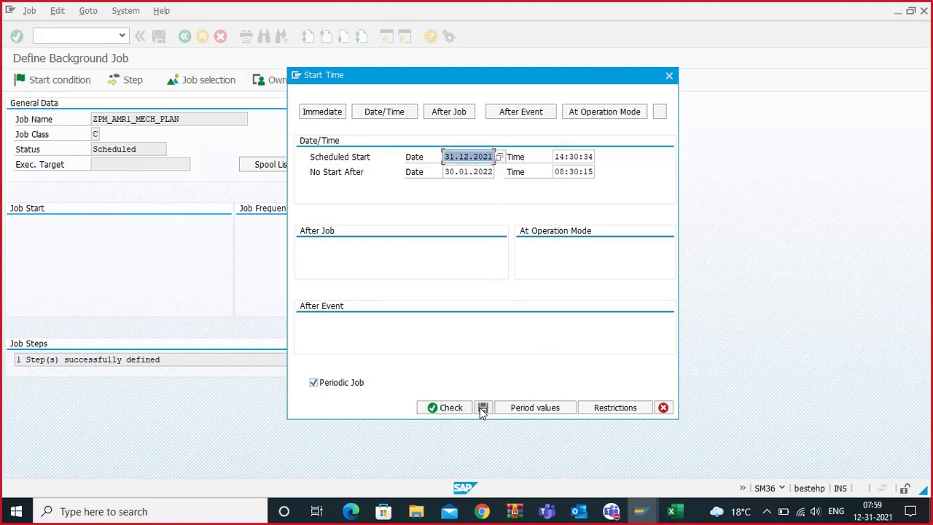
Save the Daily period values and the start condition to return to the job definition.
{"action": "left_click", "coordinate": [512, 409]}
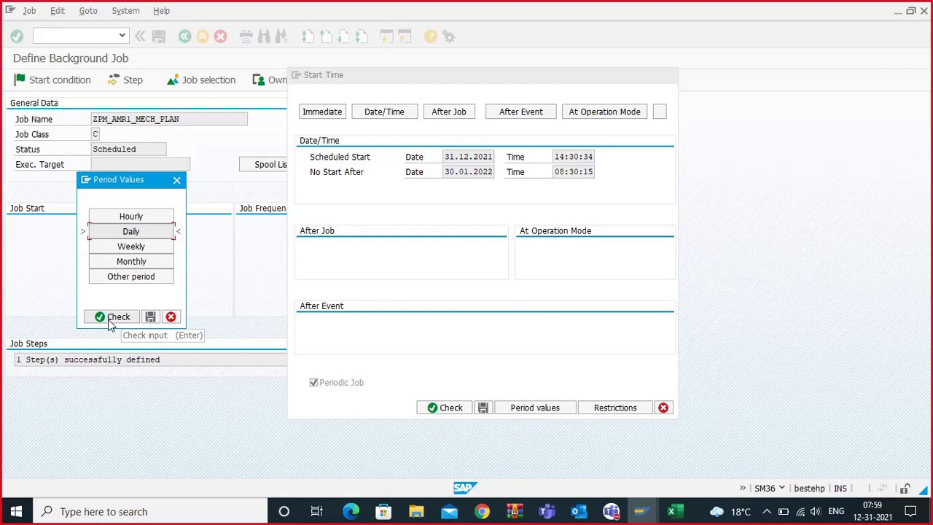
{"action": "left_click", "coordinate": [150, 316]}
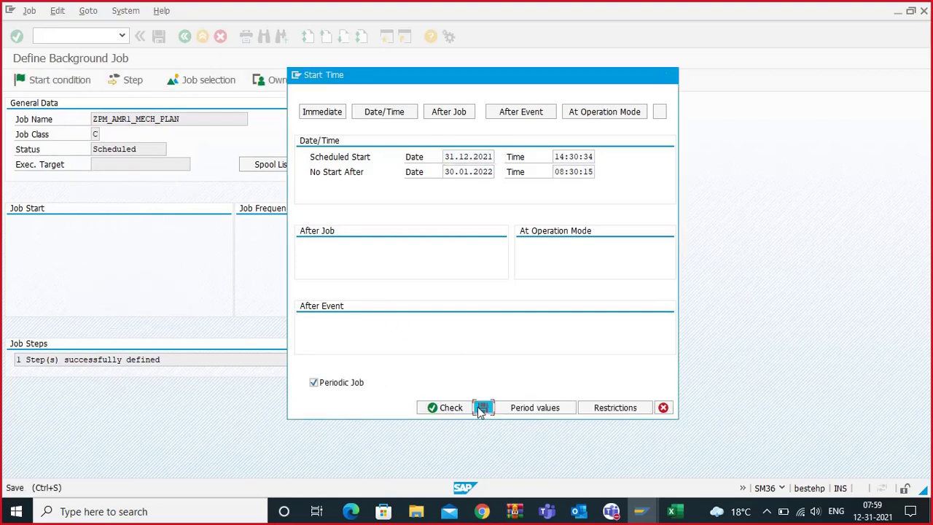
{"action": "left_click", "coordinate": [482, 407]}
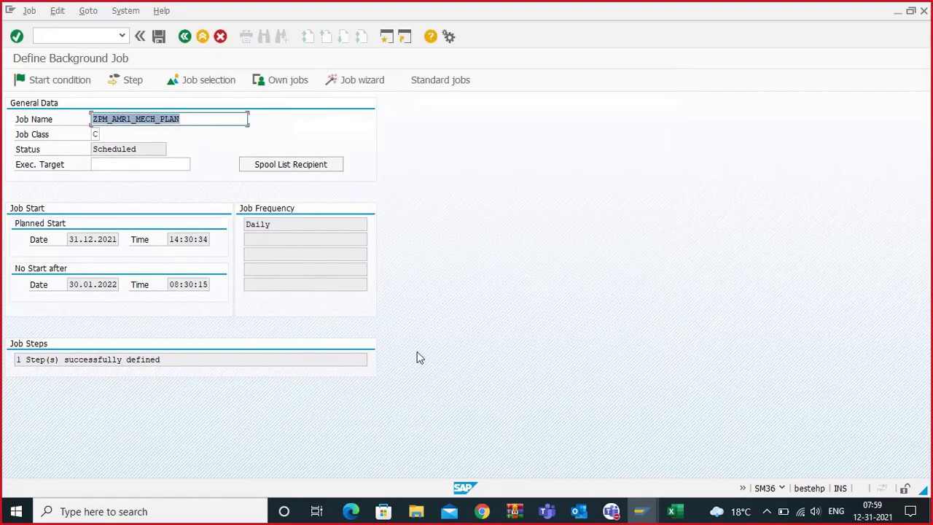
Open the RISTRA20 step from the job's step list for editing.
{"action": "left_click", "coordinate": [129, 80]}
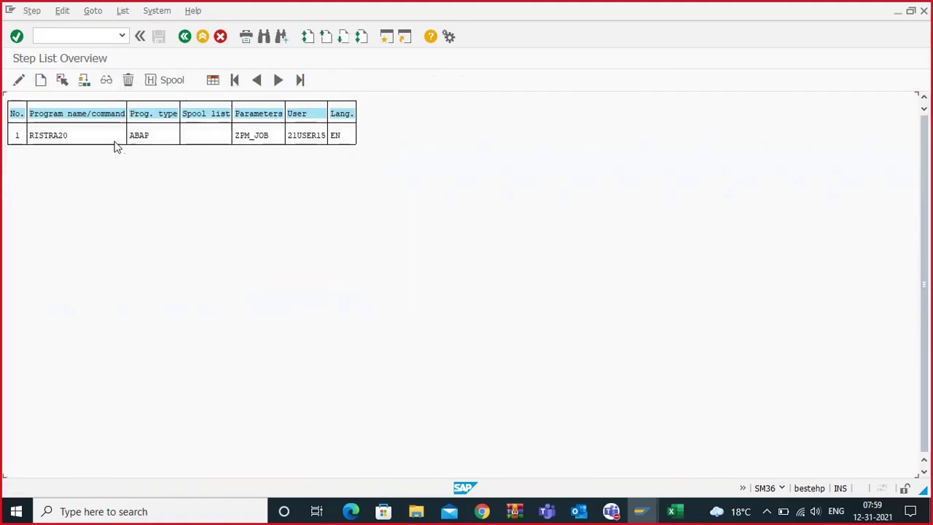
{"action": "left_click", "coordinate": [19, 80]}
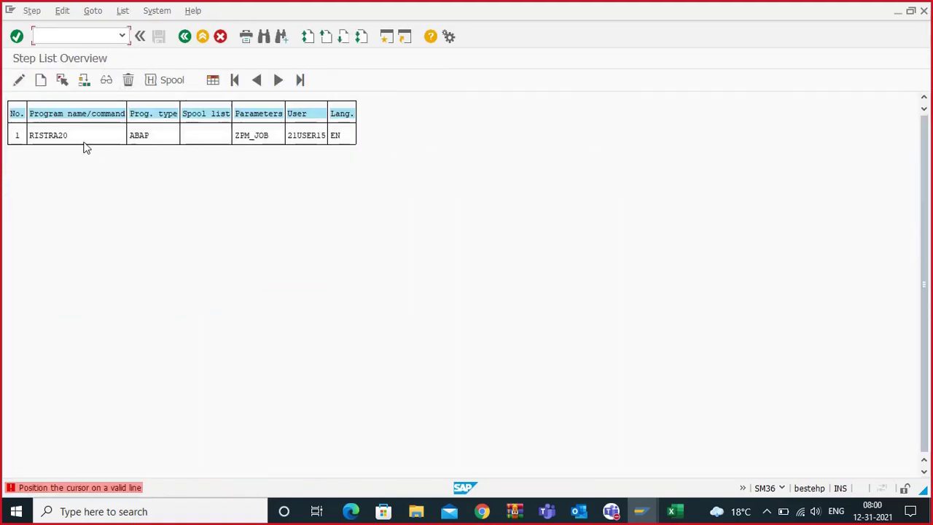
{"action": "left_click", "coordinate": [57, 137]}
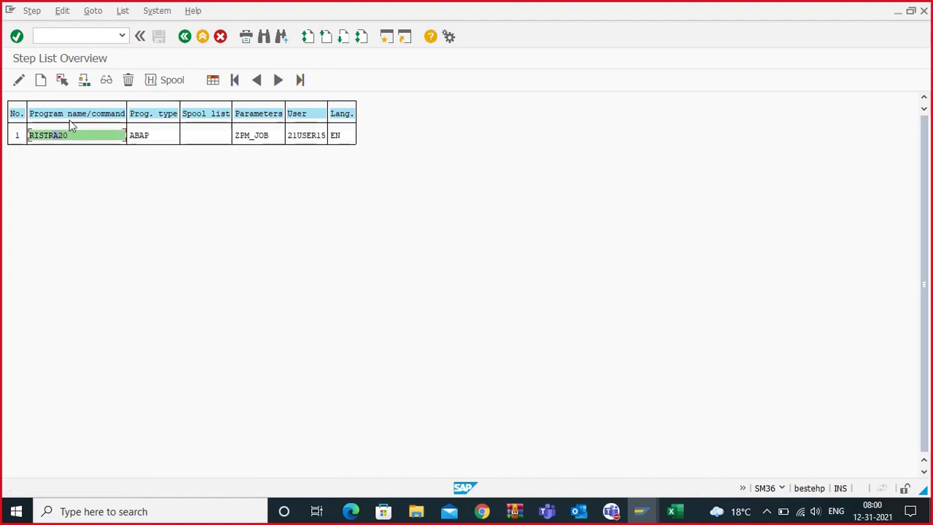
{"action": "left_click", "coordinate": [20, 80]}
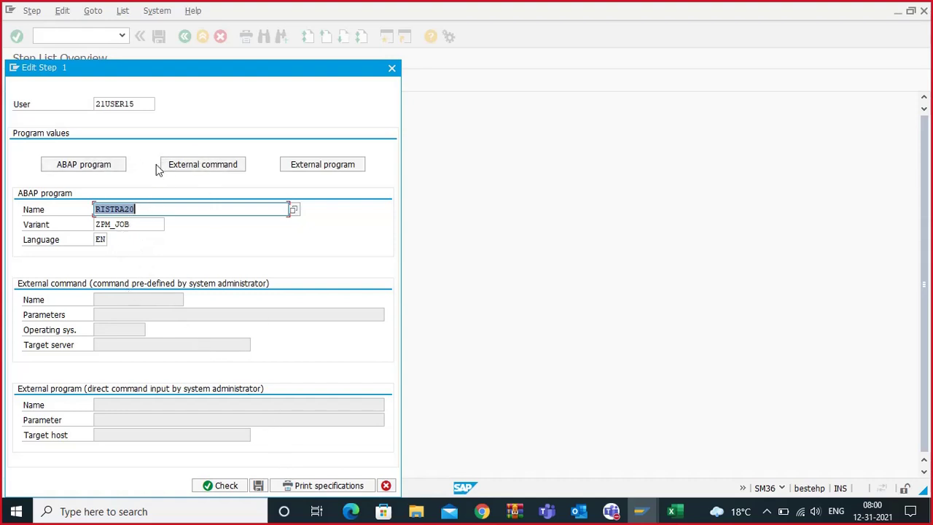
Try switching the step to an external command and an external program, and check it without entering specifications.
{"action": "left_click", "coordinate": [186, 169]}
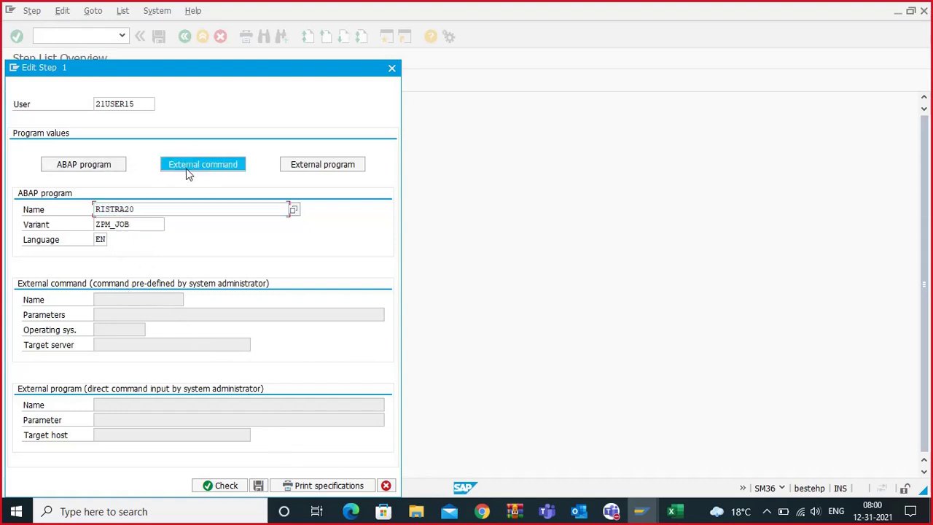
{"action": "left_click", "coordinate": [298, 168]}
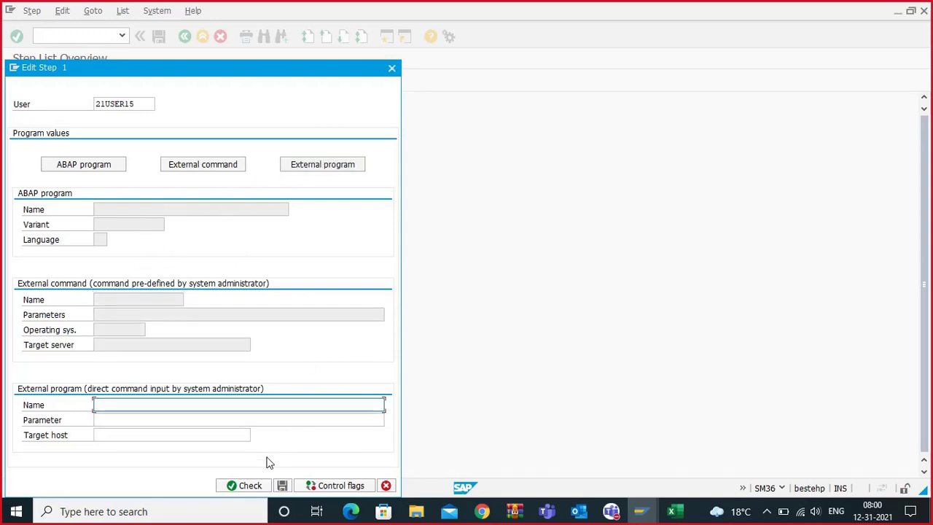
{"action": "left_click", "coordinate": [244, 485]}
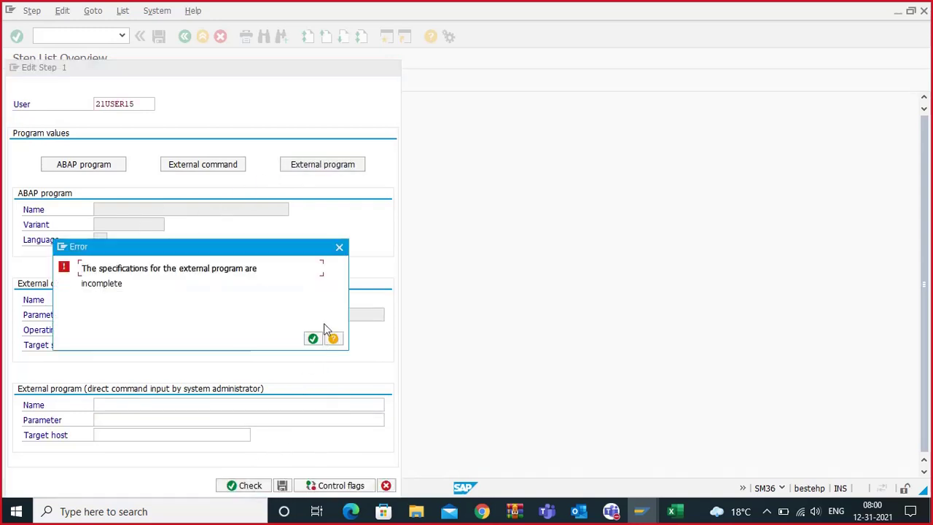
{"action": "left_click", "coordinate": [339, 247]}
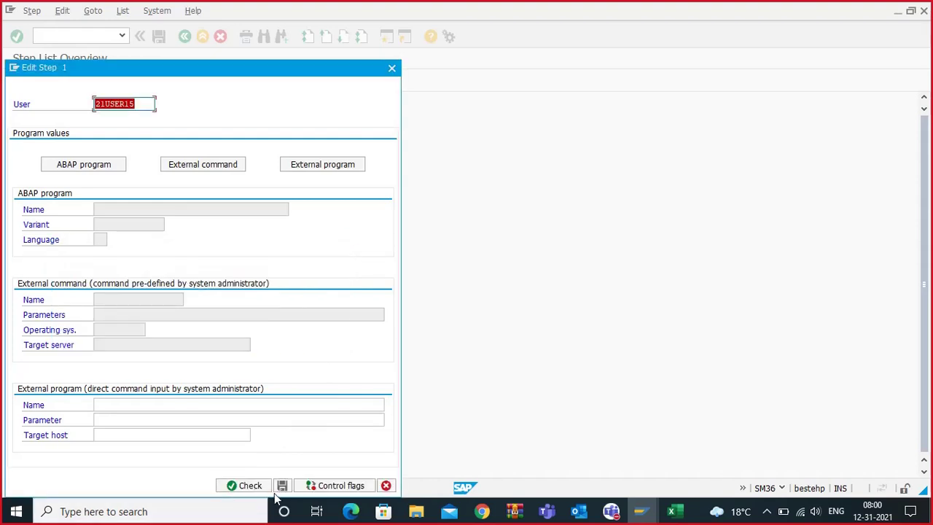
{"action": "left_click", "coordinate": [268, 485]}
{"action": "left_click", "coordinate": [313, 339]}
Try checking the step as an ABAP program without a program name, and discard the edits to the step.
{"action": "left_click", "coordinate": [102, 166]}
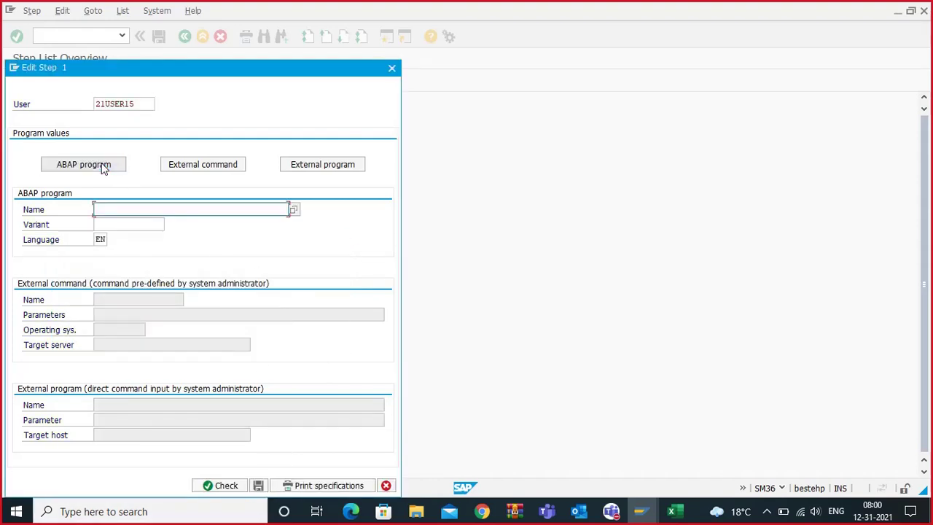
{"action": "left_click", "coordinate": [220, 485]}
{"action": "left_click", "coordinate": [315, 325]}
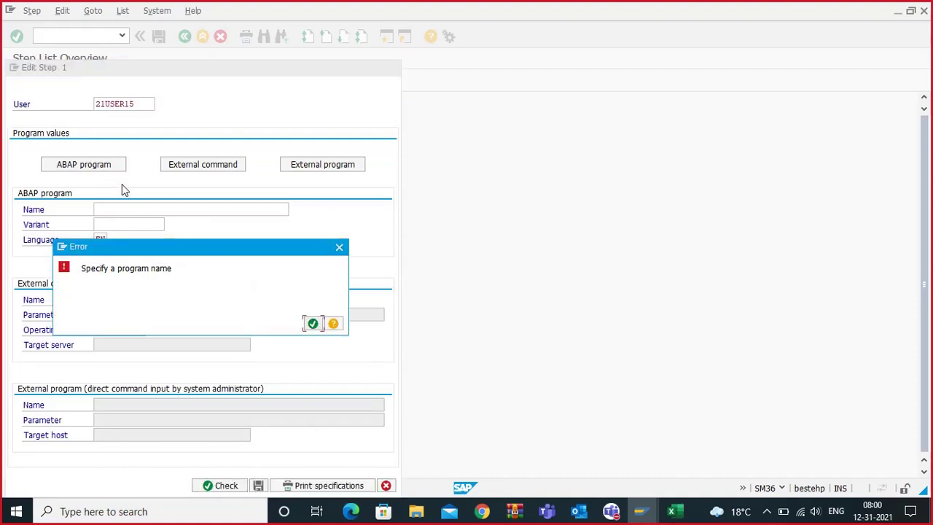
{"action": "left_click", "coordinate": [314, 323]}
{"action": "left_click", "coordinate": [85, 171]}
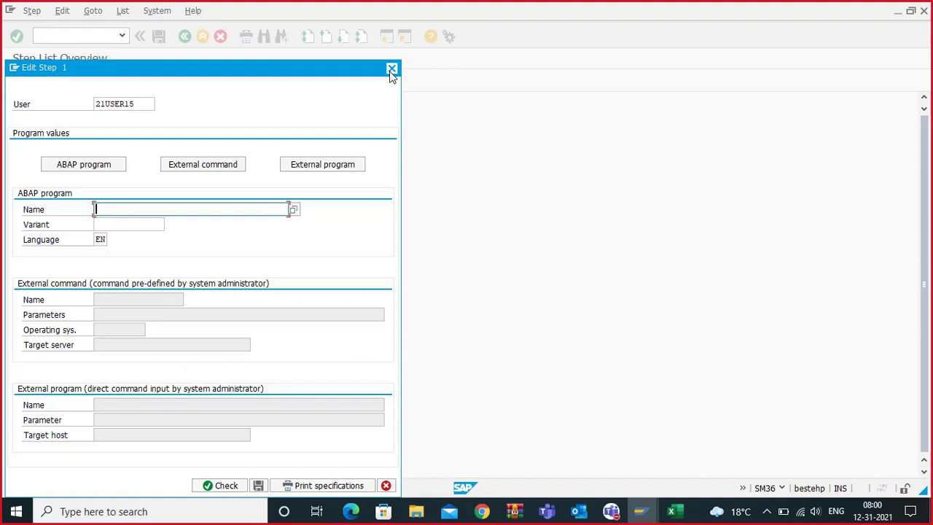
{"action": "left_click", "coordinate": [392, 67]}
{"action": "left_click", "coordinate": [251, 228]}
{"action": "left_click", "coordinate": [392, 69]}
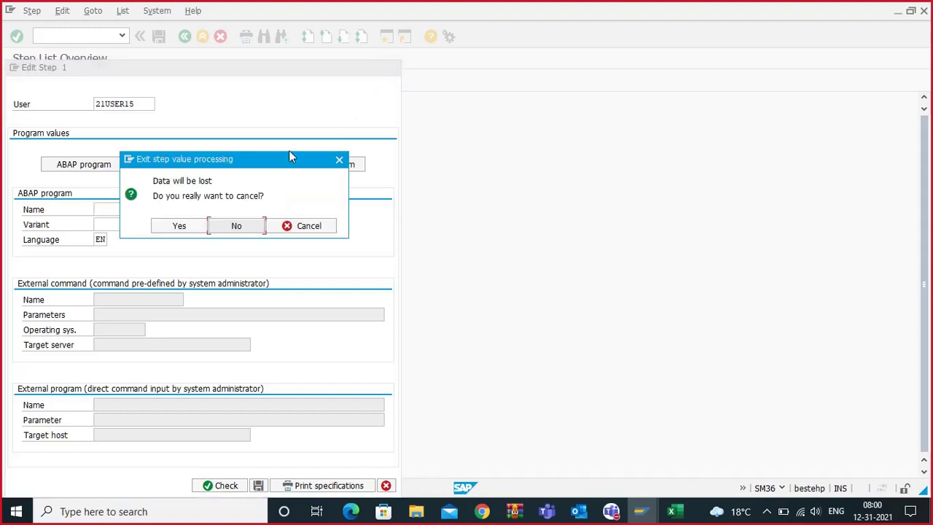
{"action": "left_click", "coordinate": [175, 226]}
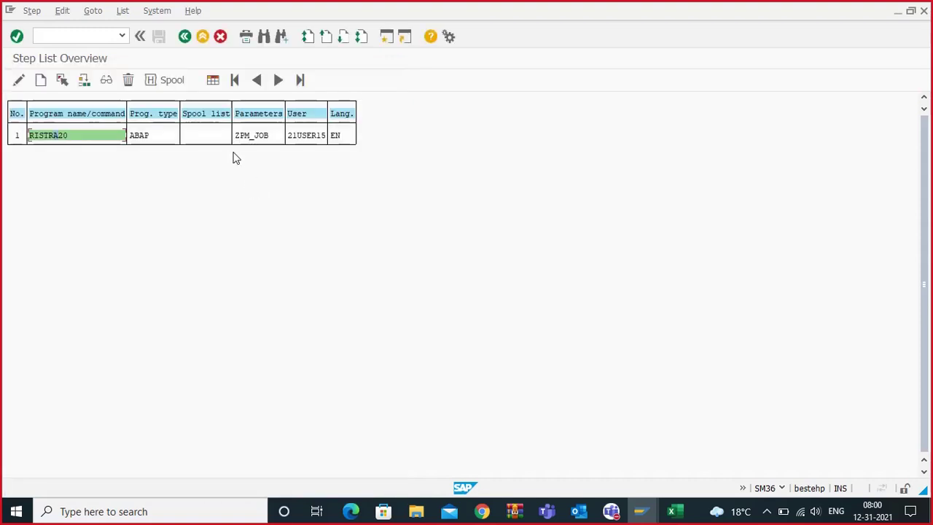
Return from the step list to the job definition and save the background job ZPM_AMR1_MECH_PLAN.
{"action": "double_click", "coordinate": [110, 135]}
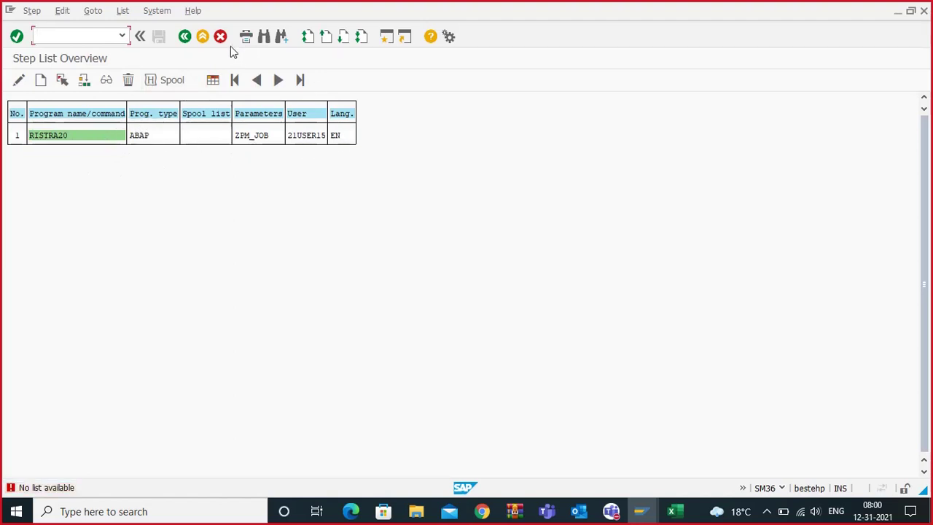
{"action": "left_click", "coordinate": [184, 36]}
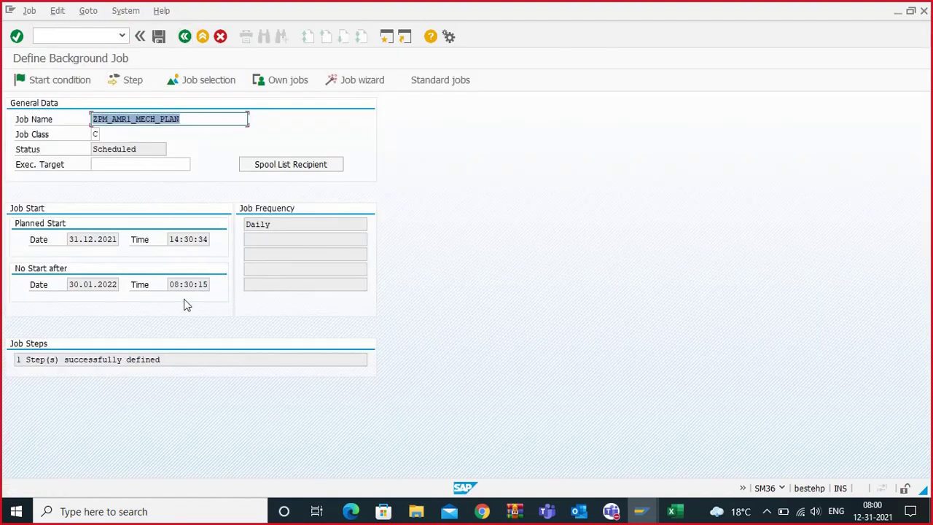
{"action": "left_click", "coordinate": [158, 36]}
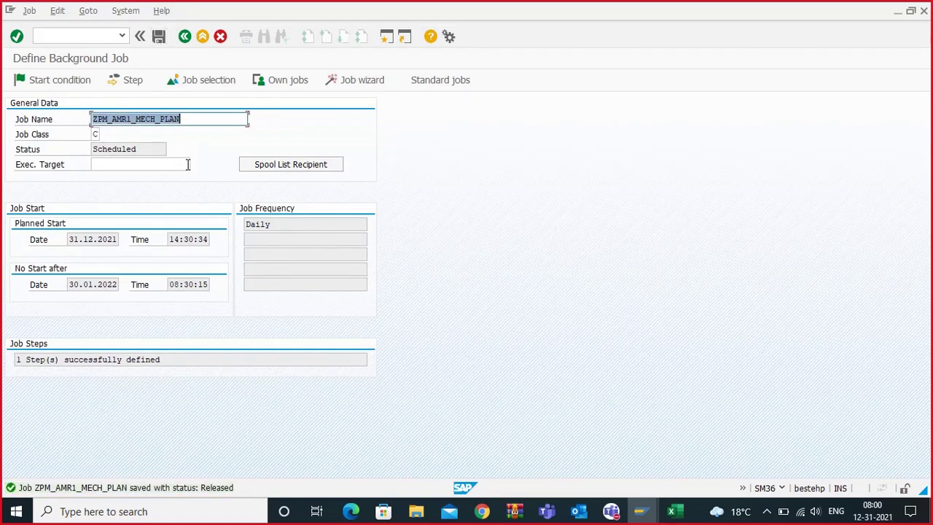
Copy the job name ZPM_AMR1_MECH_PLAN and go to transaction SM37.
{"action": "left_click_drag", "start_coordinate": [185, 119], "coordinate": [83, 122]}
{"action": "key", "text": "ctrl+c"}
{"action": "left_click", "coordinate": [93, 37]}
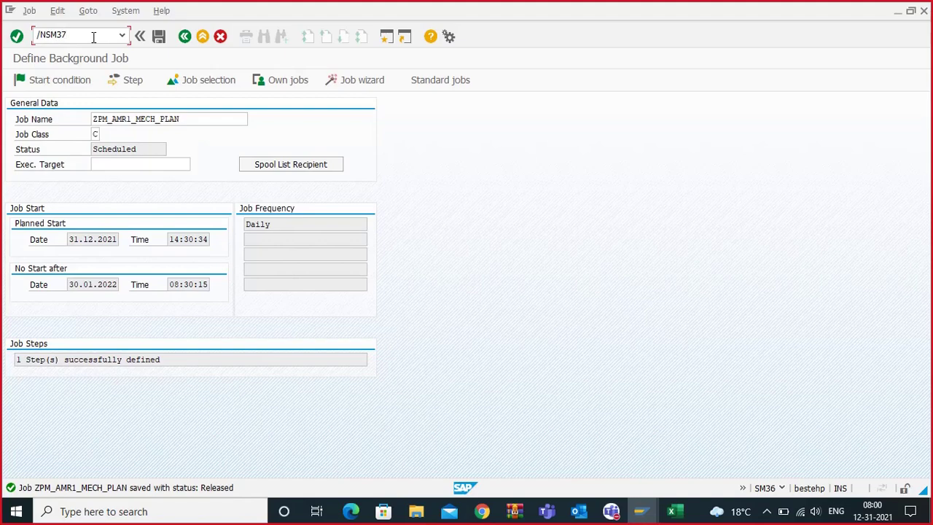
{"action": "key", "text": "Return"}
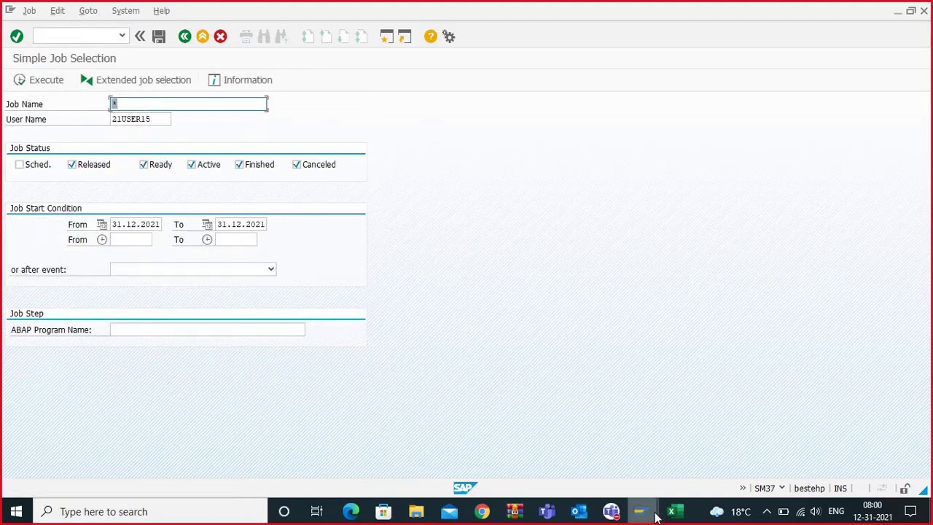
Switch to the Excel notes and enter "SM37 is to verfiy and monitor a background jobs" in cell E27.
{"action": "left_click", "coordinate": [670, 511]}
{"action": "scroll", "coordinate": [305, 366], "scroll_direction": "down", "scroll_amount": 1}
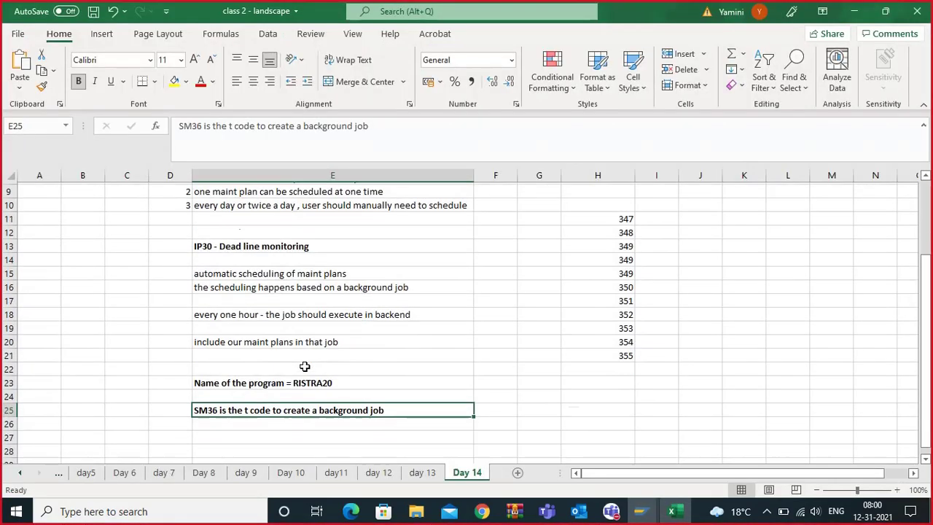
{"action": "scroll", "coordinate": [305, 367], "scroll_direction": "down", "scroll_amount": 1}
{"action": "left_click", "coordinate": [217, 425]}
{"action": "type", "text": "S"}
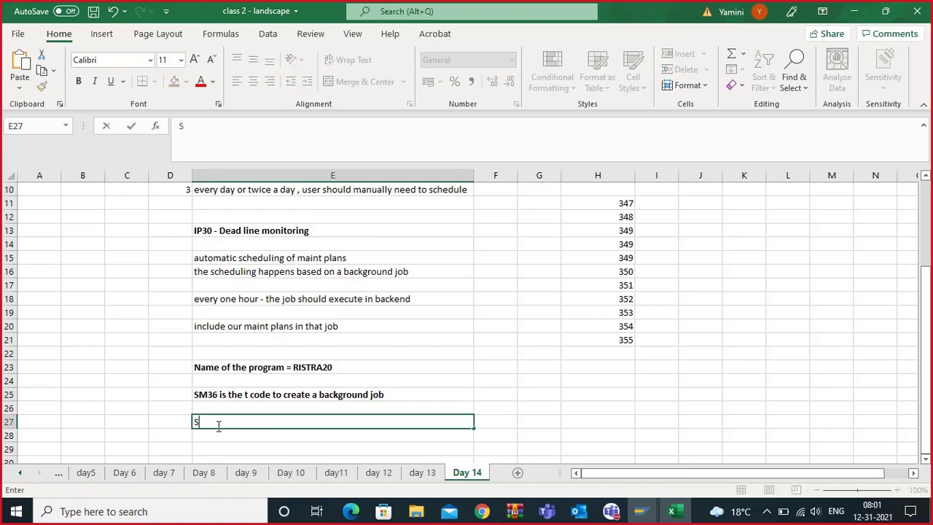
{"action": "type", "text": "M37 is to ve"}
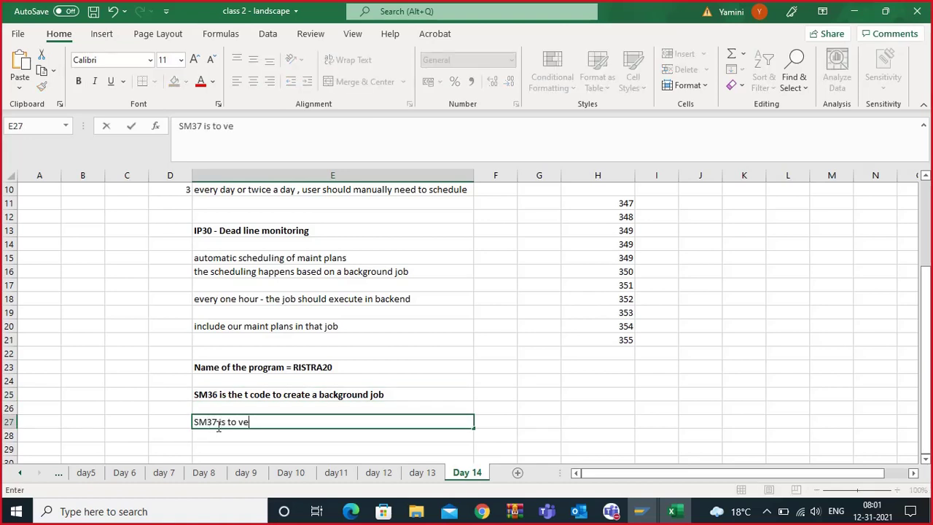
{"action": "type", "text": "rfiy and monitor  a"}
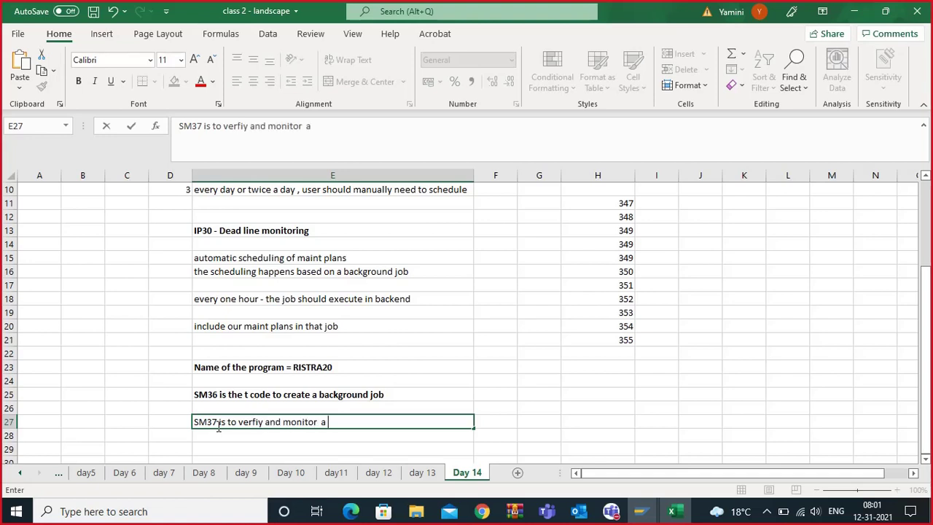
{"action": "type", "text": " background "}
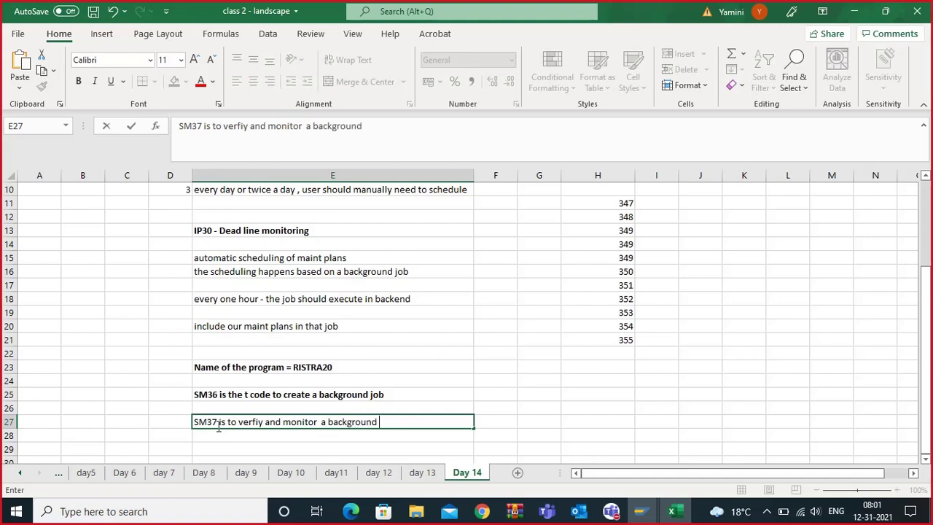
{"action": "type", "text": "jobs"}
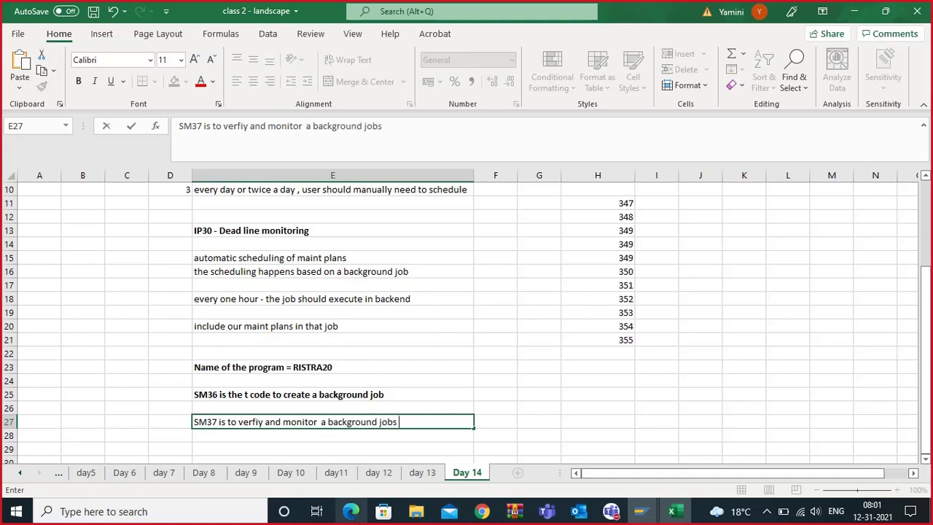
Switch to the SAP Simple Job Selection window and paste ZPM_AMR1_MECH_PLAN as the job name.
{"action": "left_click", "coordinate": [642, 505]}
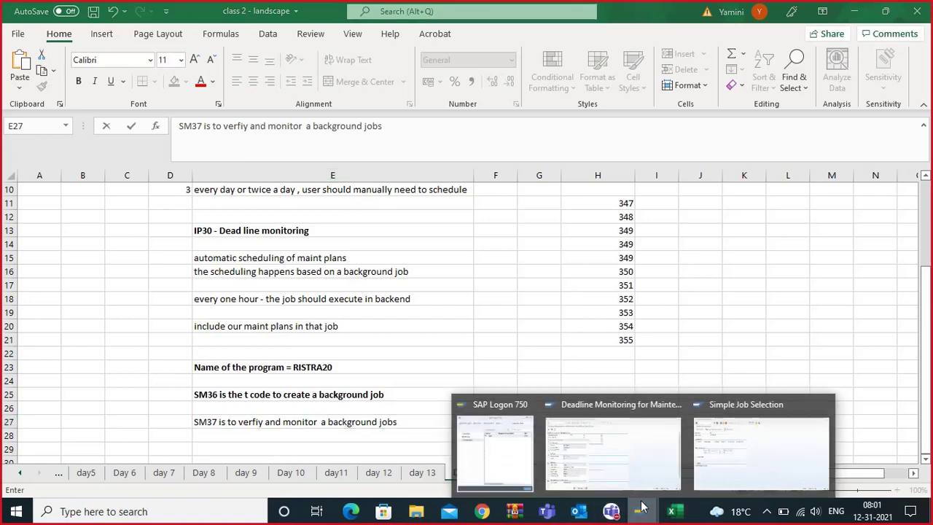
{"action": "left_click", "coordinate": [720, 435]}
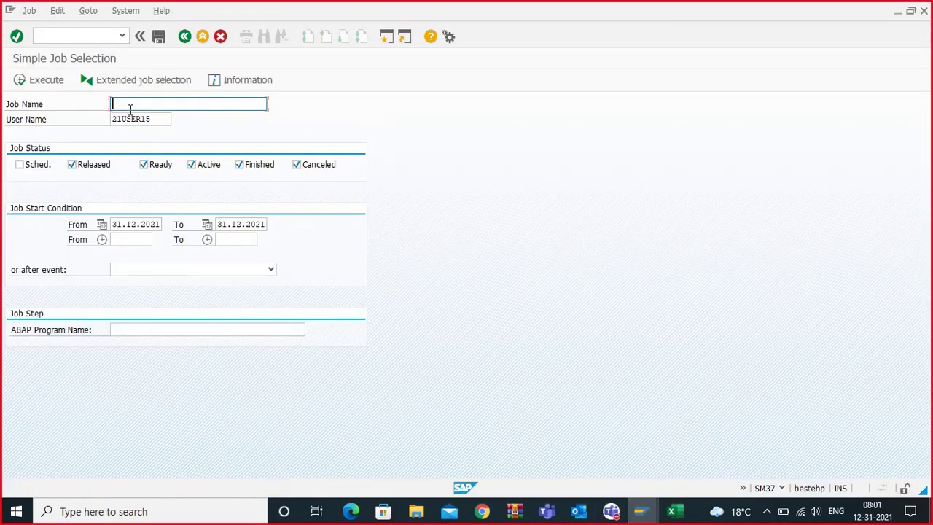
{"action": "key", "text": "ctrl+v"}
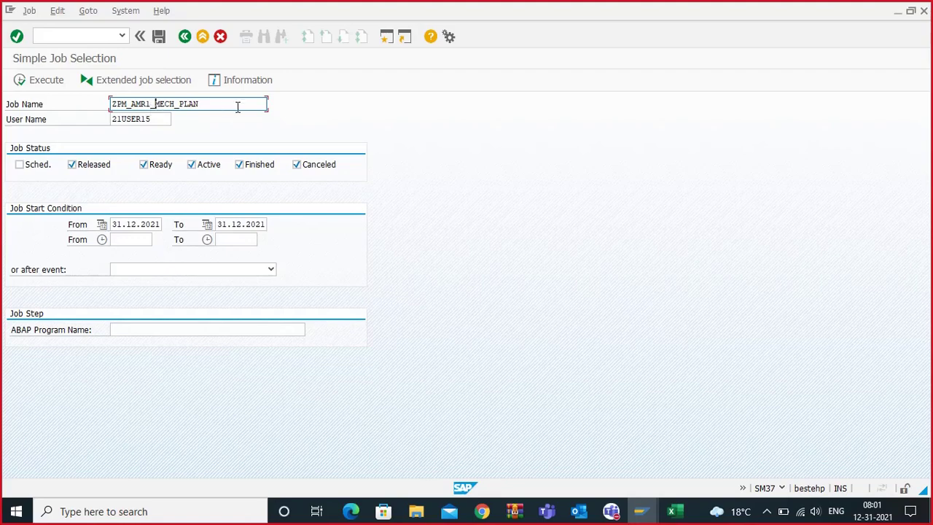
Replace the job name with the wildcard * and set the ABAP program name to RISTRA20.
{"action": "key", "text": "BackSpace"}
{"action": "key", "text": "BackSpace"}
{"action": "key", "text": "BackSpace"}
{"action": "key", "text": "BackSpace"}
{"action": "key", "text": "BackSpace"}
{"action": "key", "text": "BackSpace"}
{"action": "key", "text": "BackSpace"}
{"action": "key", "text": "BackSpace"}
{"action": "key", "text": "BackSpace"}
{"action": "key", "text": "BackSpace"}
{"action": "key", "text": "BackSpace"}
{"action": "key", "text": "BackSpace"}
{"action": "key", "text": "BackSpace"}
{"action": "key", "text": "BackSpace"}
{"action": "key", "text": "BackSpace"}
{"action": "key", "text": "BackSpace"}
{"action": "key", "text": "BackSpace"}
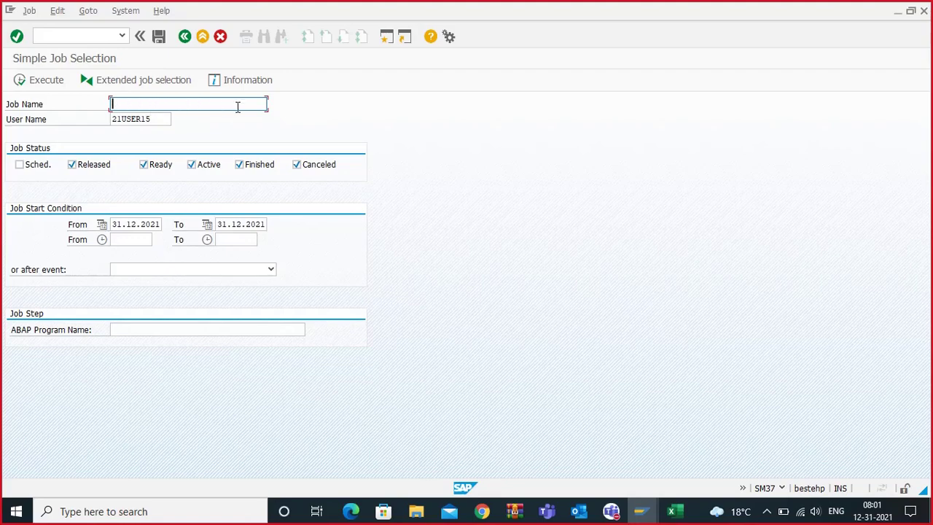
{"action": "left_click", "coordinate": [117, 329]}
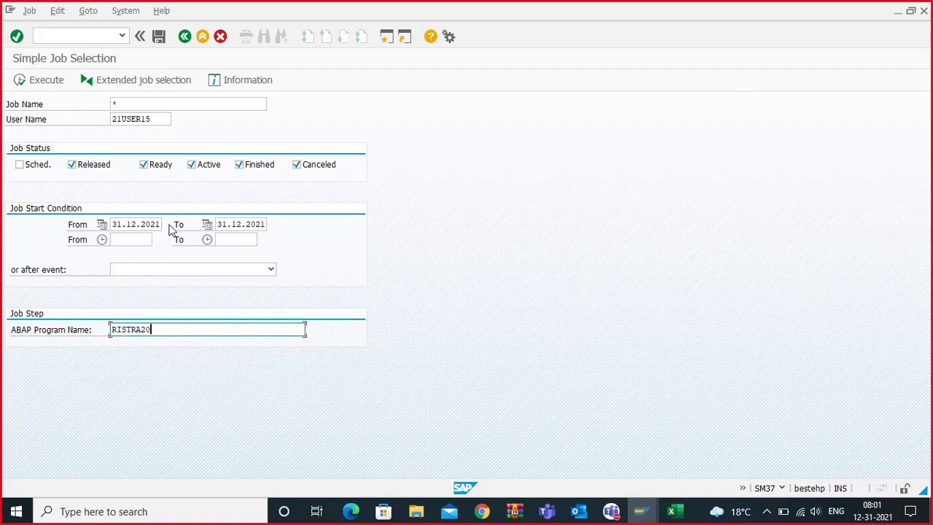
Include scheduled jobs in the status selection and execute the job search for the current user name.
{"action": "left_click", "coordinate": [34, 166]}
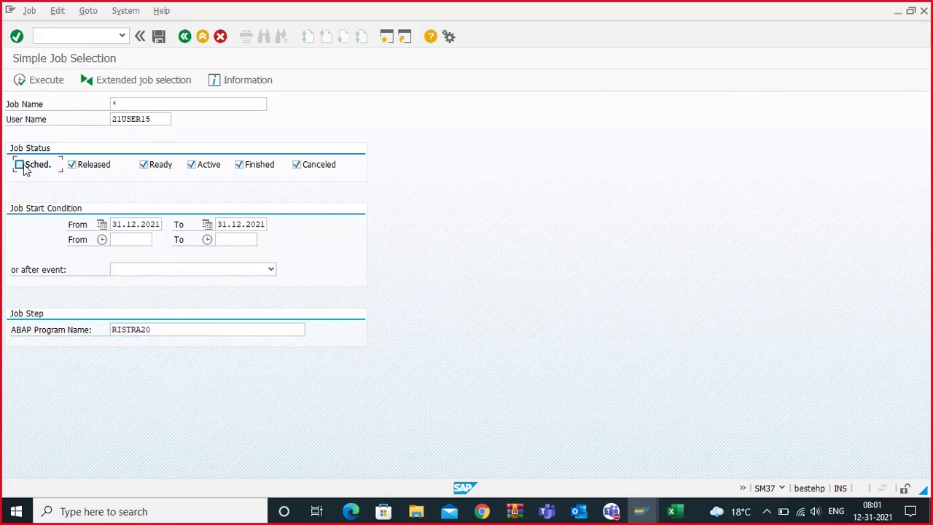
{"action": "left_click", "coordinate": [150, 121]}
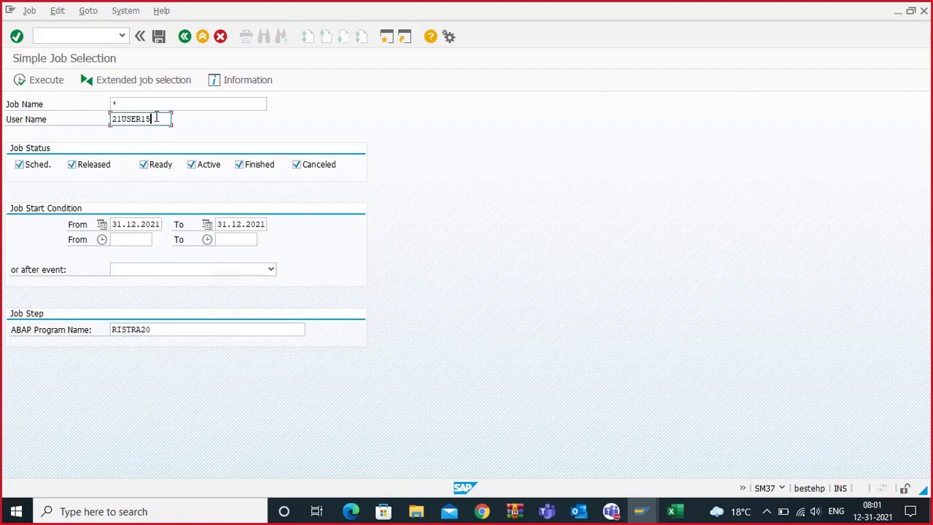
{"action": "left_click_drag", "start_coordinate": [156, 119], "coordinate": [120, 119]}
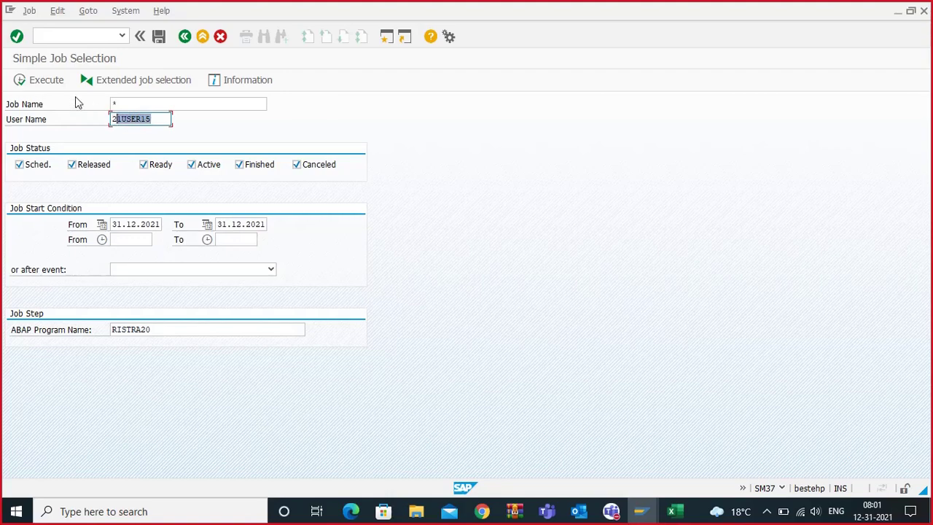
{"action": "left_click", "coordinate": [42, 79]}
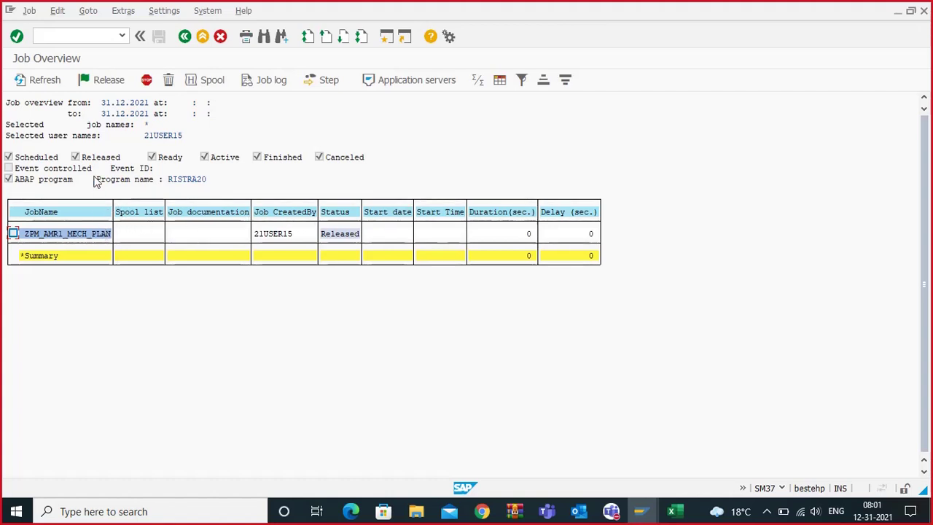
Check the system time in the system status details and close them.
{"action": "left_click", "coordinate": [208, 10]}
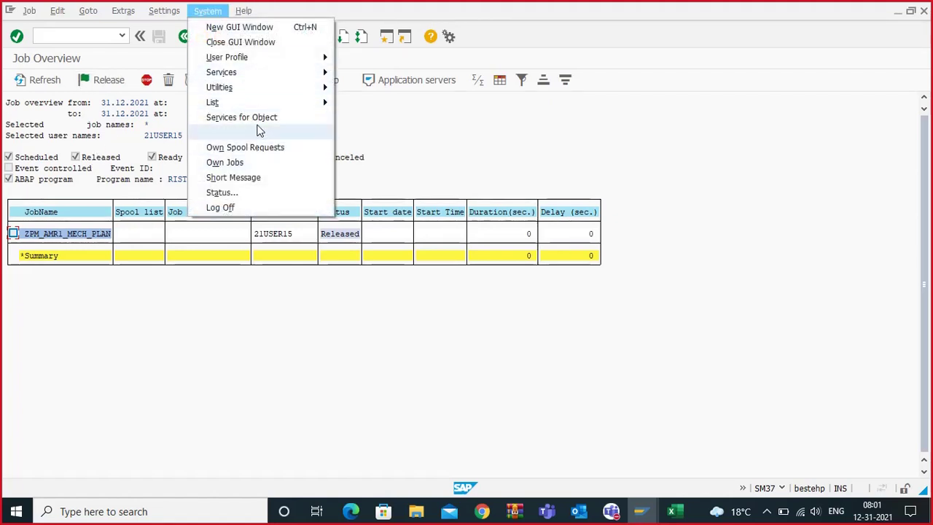
{"action": "left_click", "coordinate": [232, 192]}
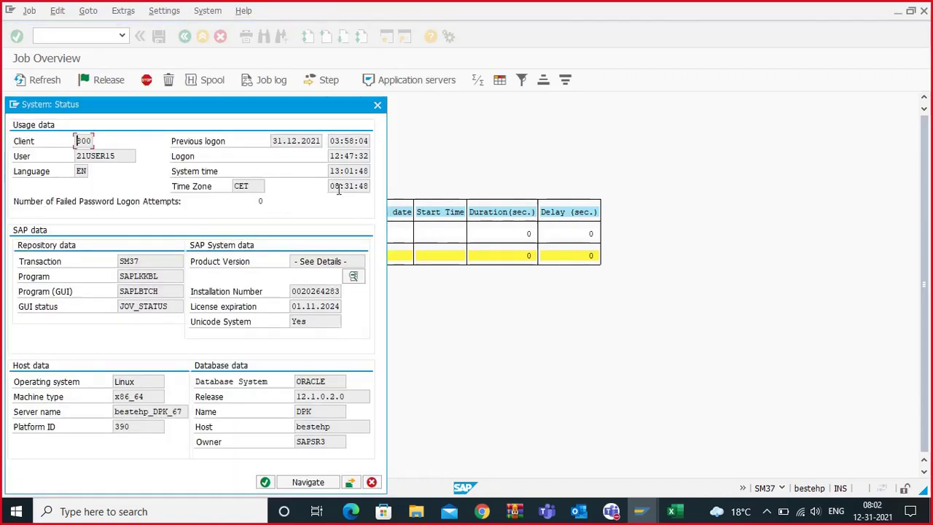
{"action": "left_click_drag", "start_coordinate": [333, 170], "coordinate": [363, 171]}
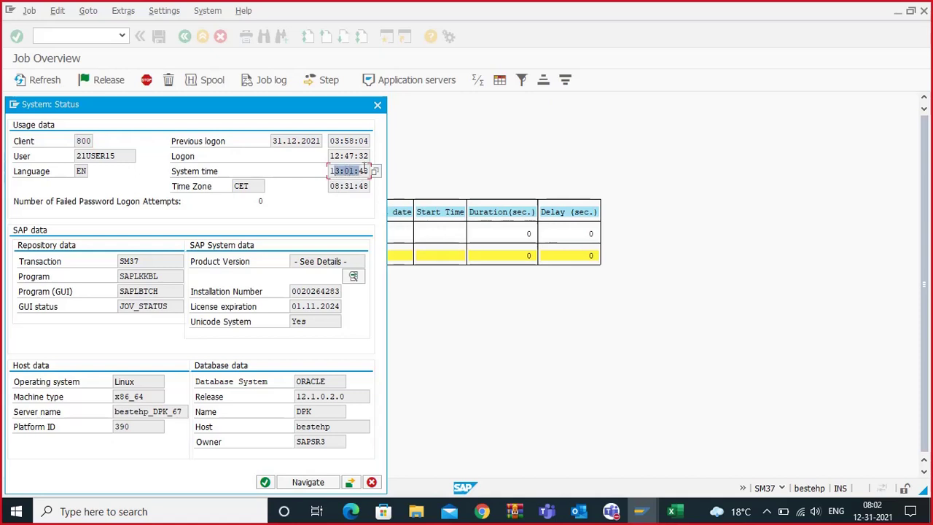
{"action": "left_click", "coordinate": [377, 106]}
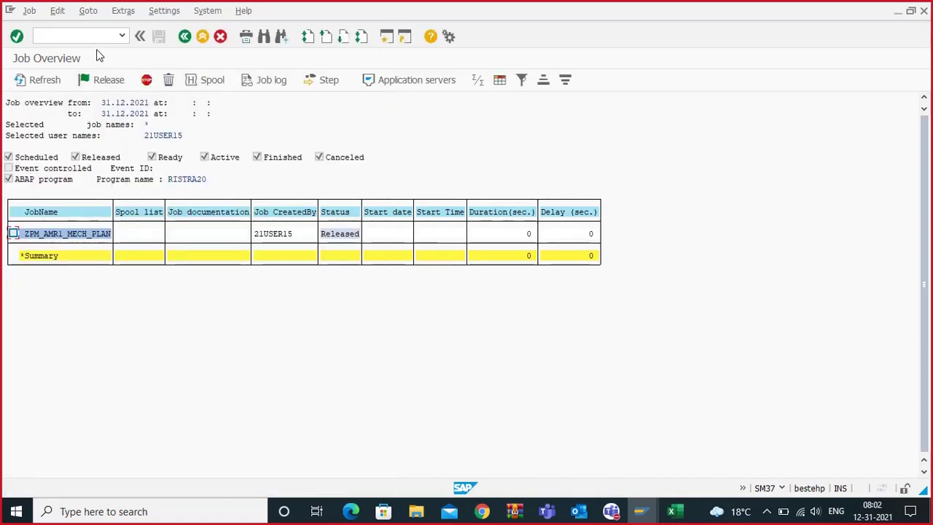
Open transaction SM36 in a new session and enter ZPM_AMR1_MECH_PLAN as the job name.
{"action": "left_click", "coordinate": [95, 35]}
{"action": "type", "text": "/o"}
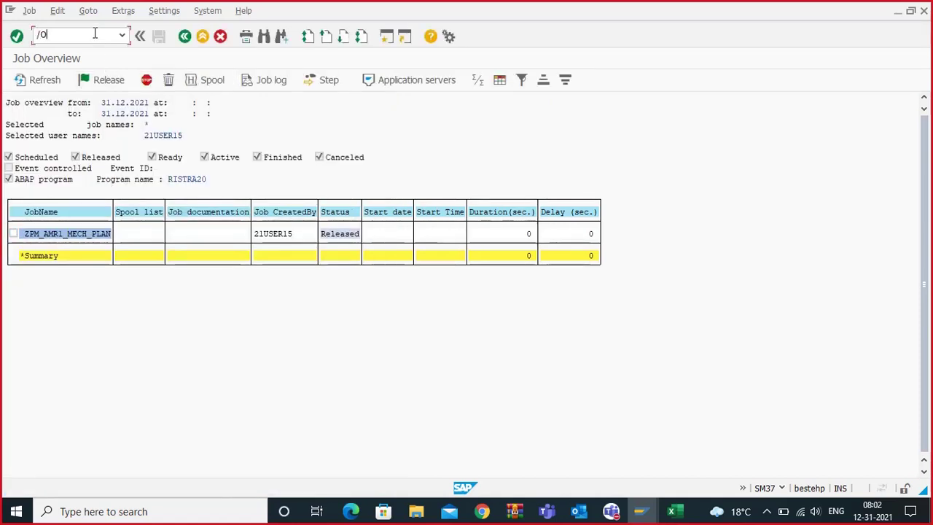
{"action": "type", "text": "sm37"}
{"action": "key", "text": "Return"}
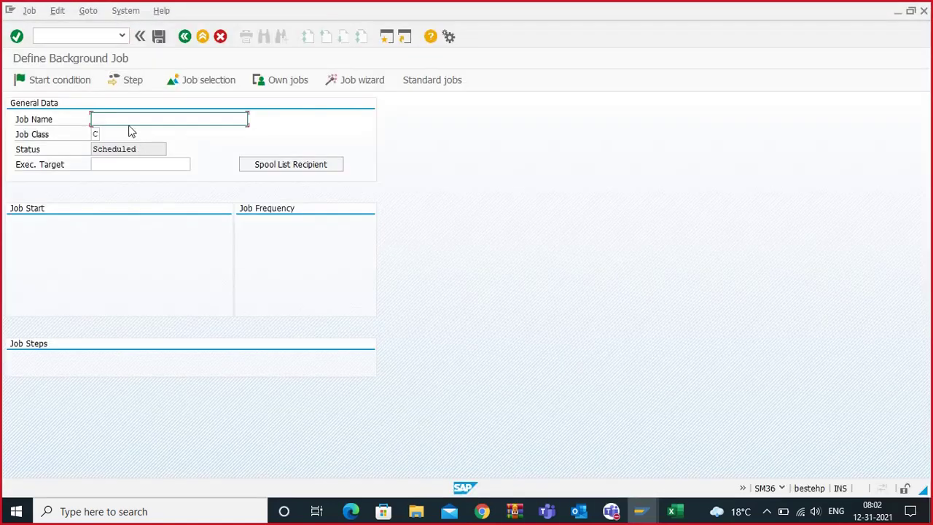
{"action": "left_click", "coordinate": [129, 122]}
{"action": "left_click", "coordinate": [109, 133]}
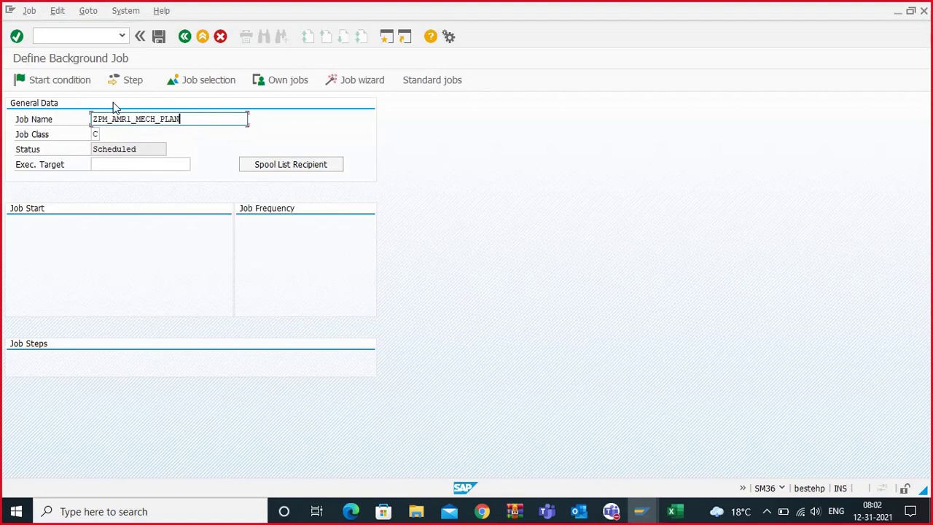
View the Date/Time options of the job's start condition and close them without entering values.
{"action": "left_click", "coordinate": [75, 85]}
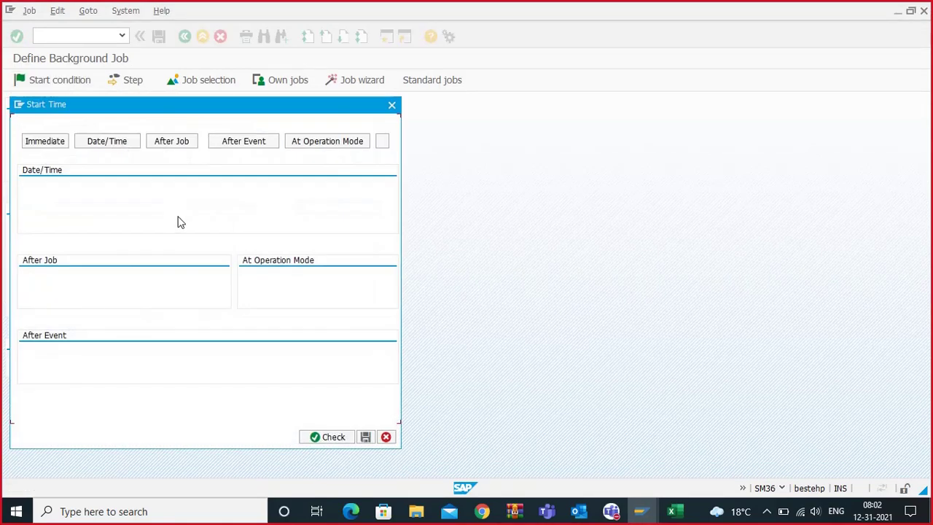
{"action": "left_click", "coordinate": [102, 141]}
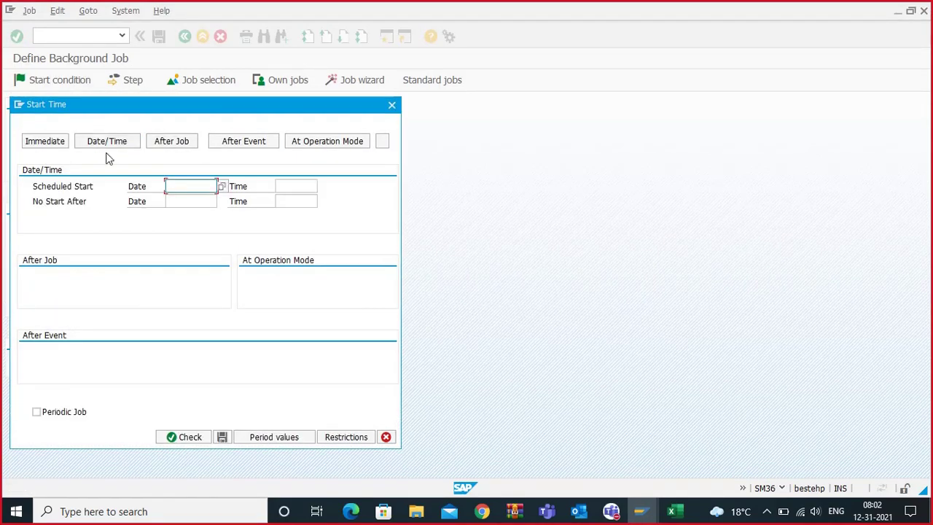
{"action": "left_click", "coordinate": [391, 106]}
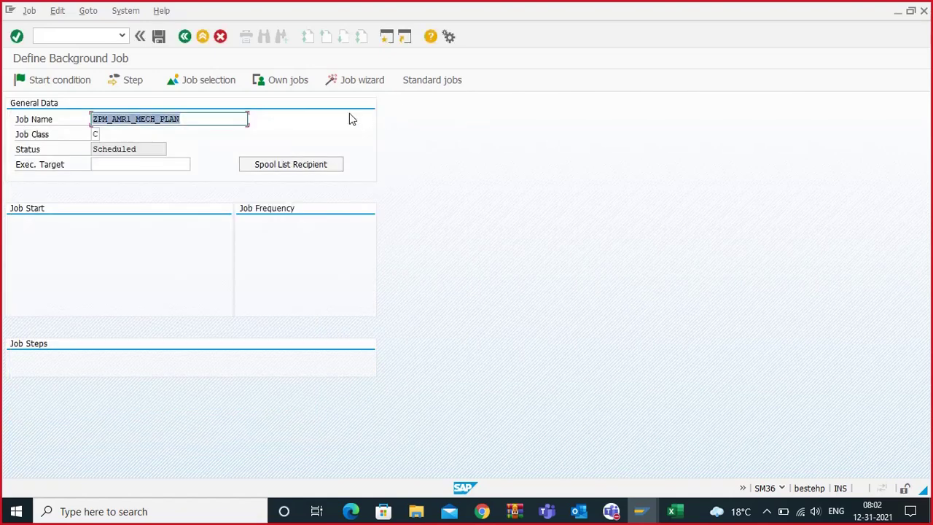
Switch back to the SM37 job overview, open job ZPM_AMR1_MECH_PLAN and check its scheduled start time.
{"action": "left_click", "coordinate": [641, 513]}
{"action": "left_click", "coordinate": [686, 451]}
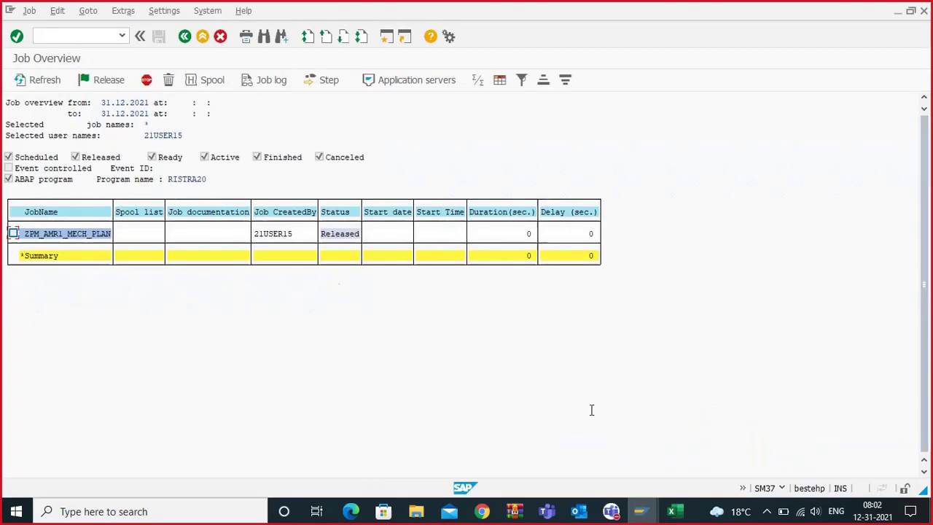
{"action": "double_click", "coordinate": [95, 235]}
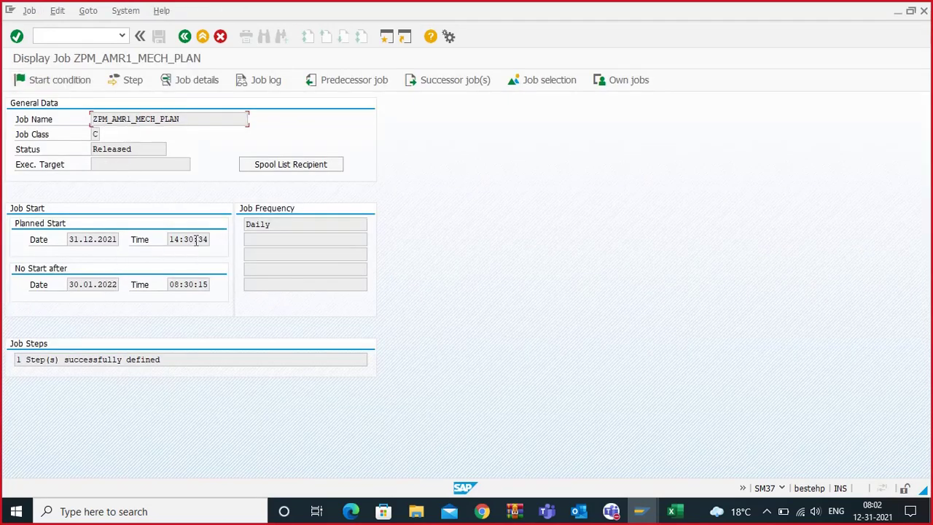
{"action": "left_click", "coordinate": [30, 11]}
{"action": "left_click", "coordinate": [58, 11]}
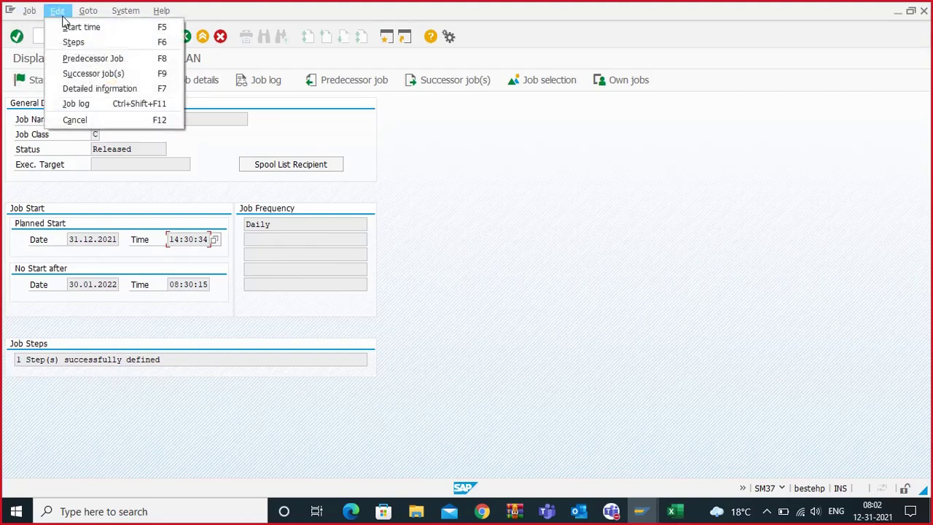
{"action": "left_click", "coordinate": [73, 28]}
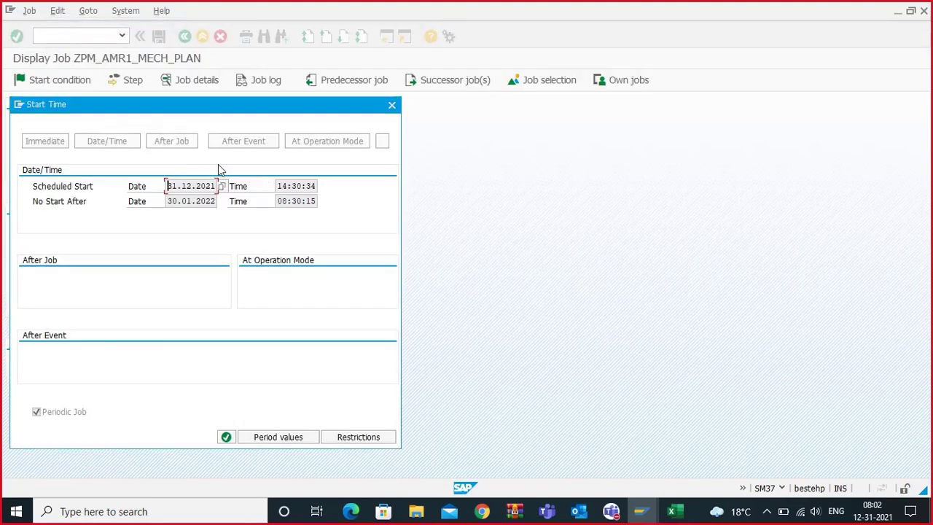
{"action": "left_click", "coordinate": [285, 190]}
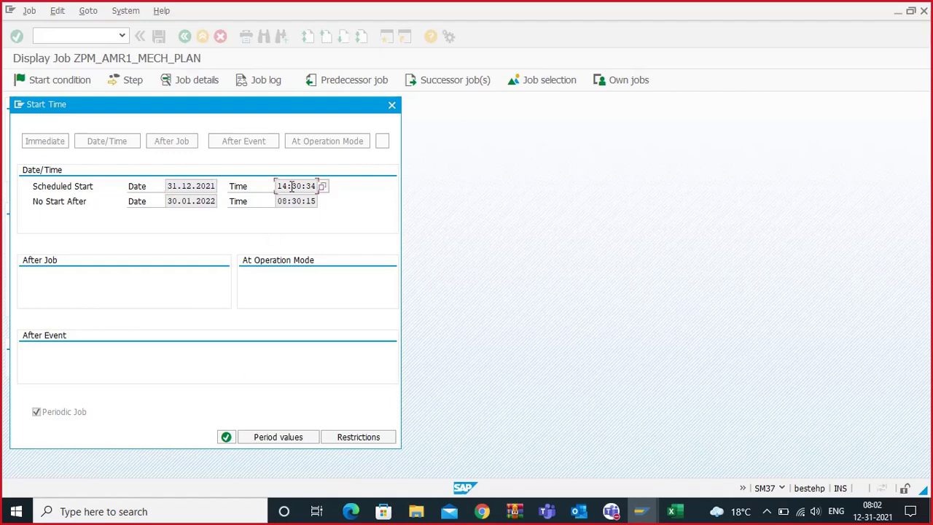
{"action": "left_click", "coordinate": [392, 106]}
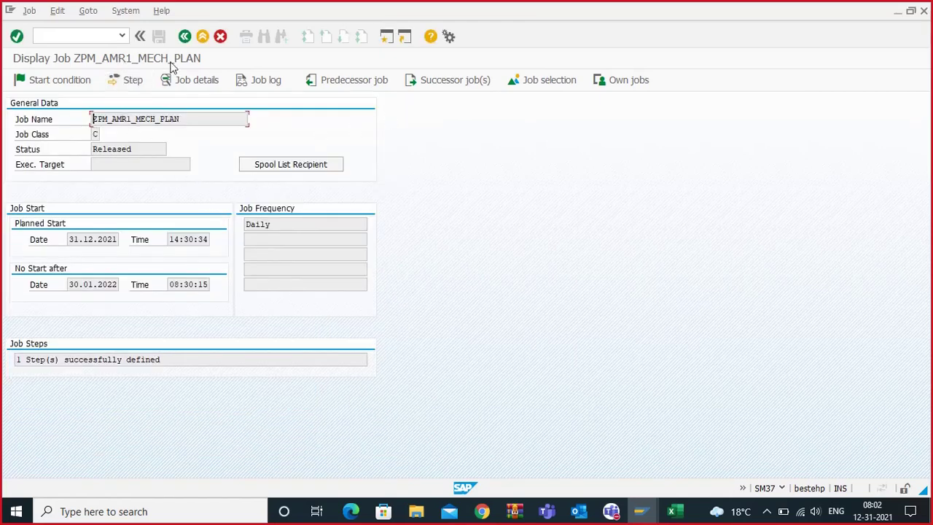
Recheck the scheduled start date and time in the job's start condition and close it.
{"action": "left_click", "coordinate": [128, 11]}
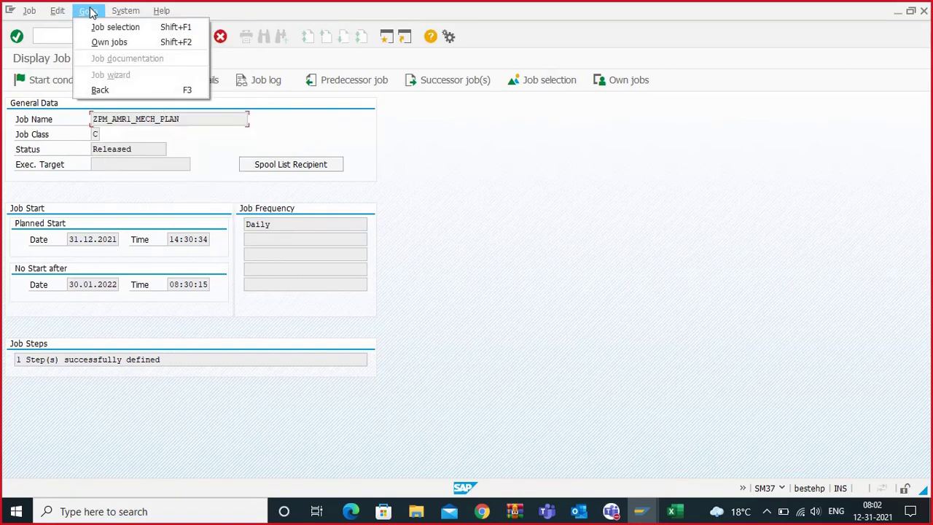
{"action": "mouse_move", "coordinate": [58, 10]}
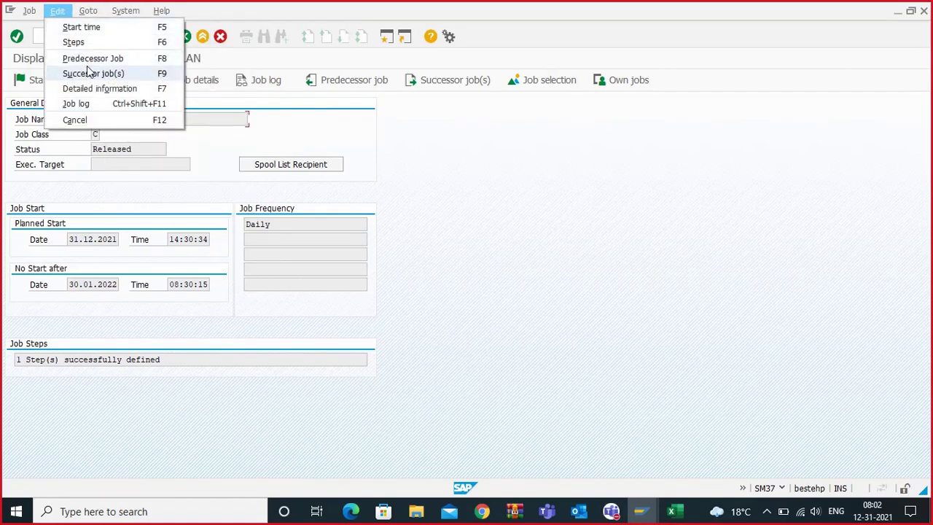
{"action": "left_click", "coordinate": [81, 28]}
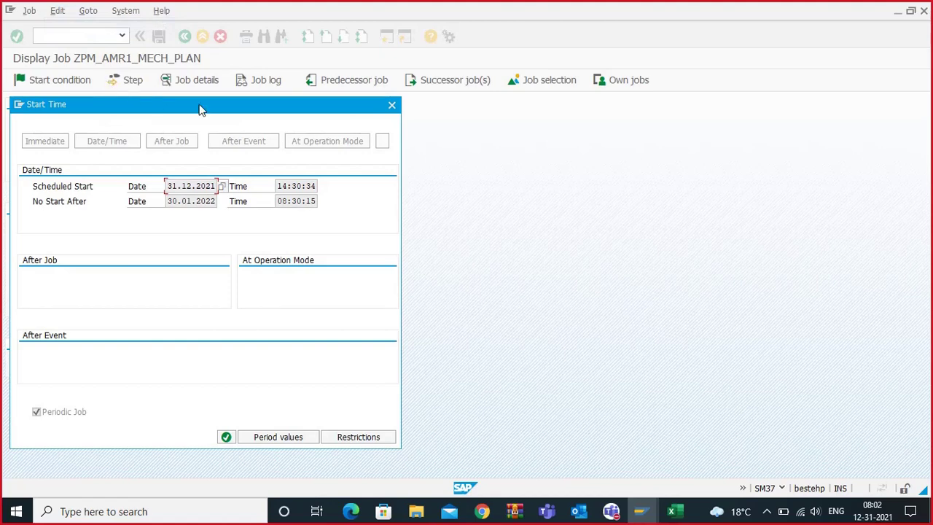
{"action": "key", "text": "Escape"}
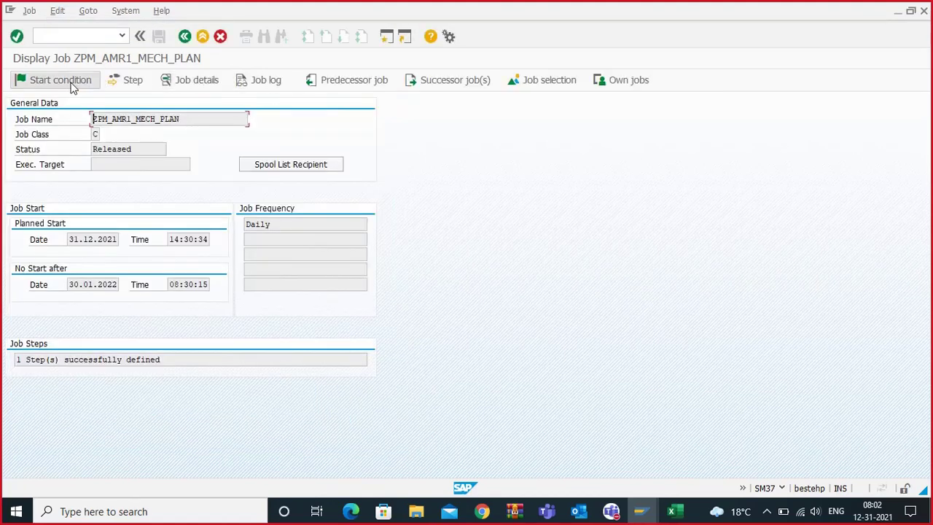
{"action": "left_click", "coordinate": [76, 79]}
{"action": "left_click", "coordinate": [288, 184]}
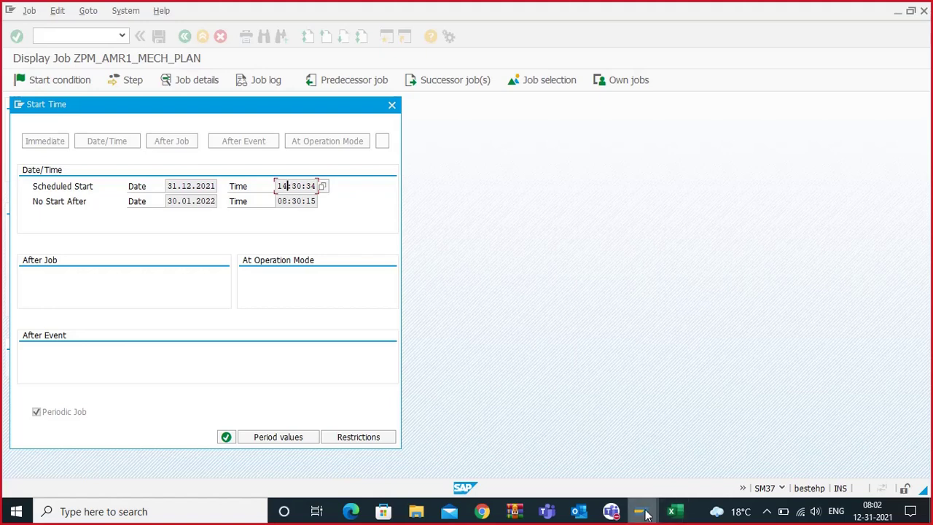
{"action": "mouse_move", "coordinate": [640, 511]}
{"action": "left_click", "coordinate": [696, 459]}
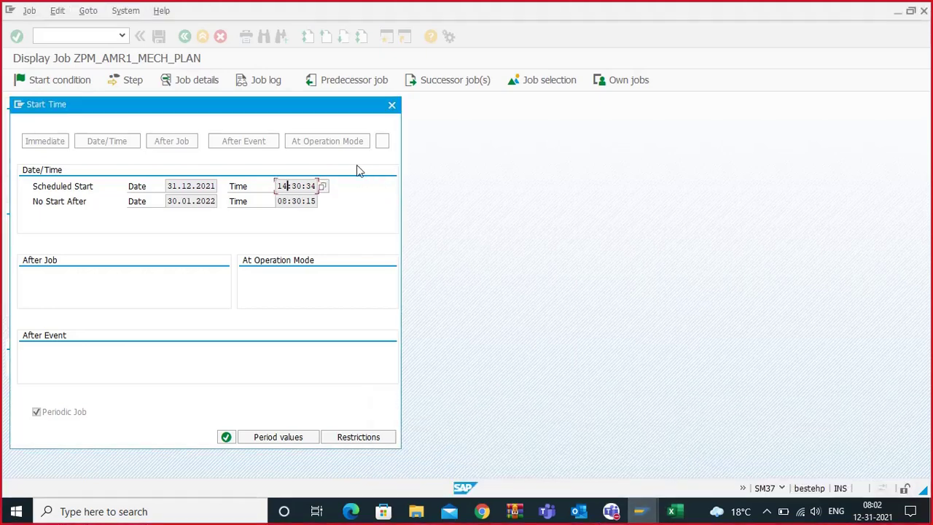
{"action": "left_click", "coordinate": [393, 105]}
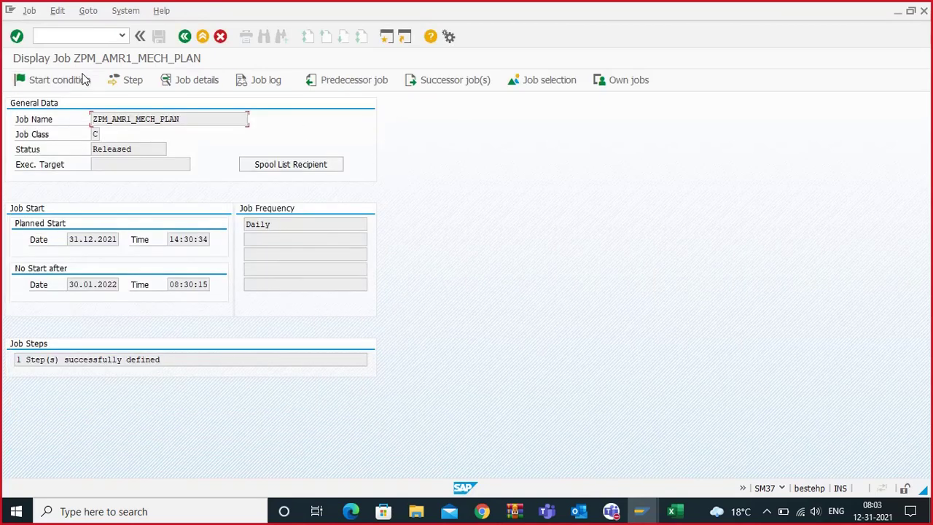
Review the job's step list and the period values of its start time, returning to the job overview.
{"action": "left_click", "coordinate": [116, 81]}
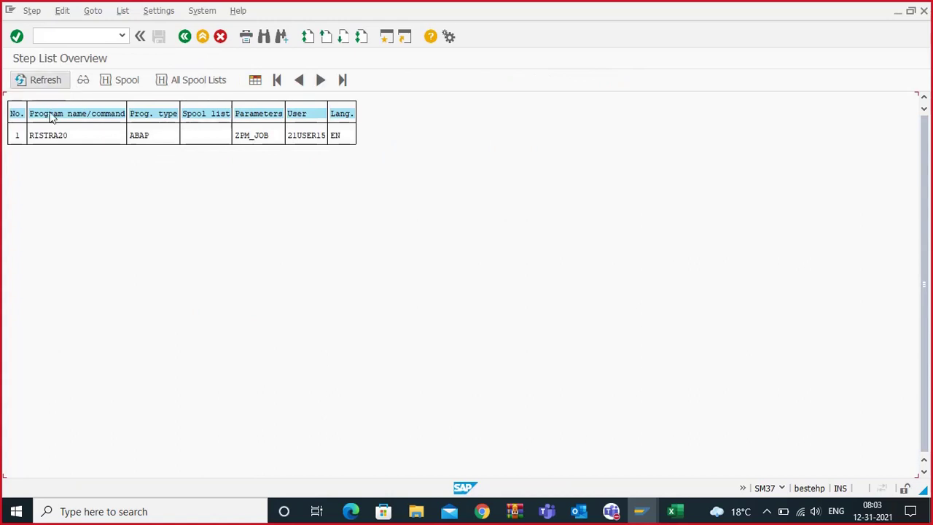
{"action": "left_click", "coordinate": [184, 36]}
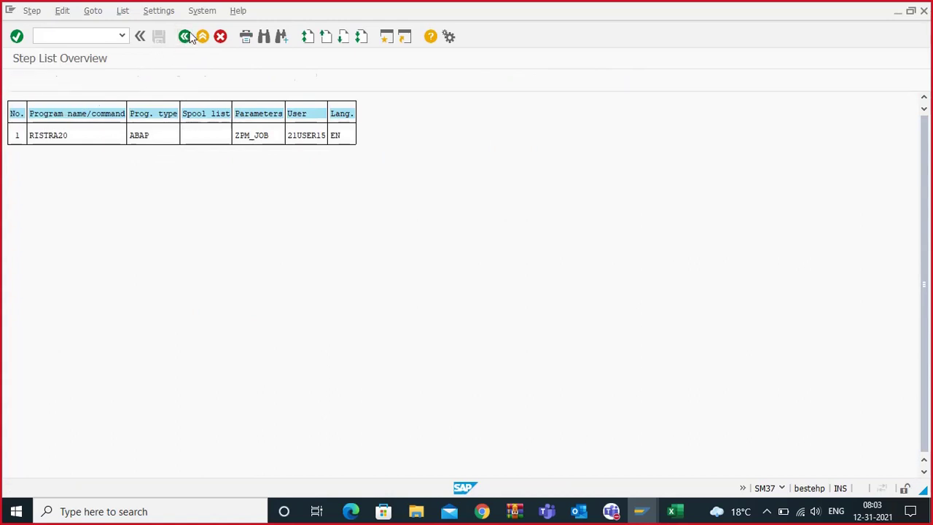
{"action": "left_click", "coordinate": [26, 10]}
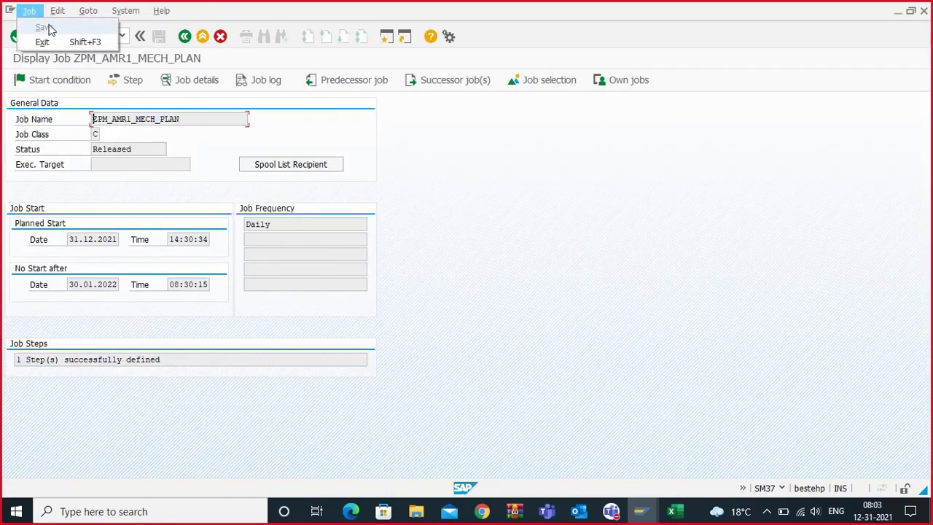
{"action": "mouse_move", "coordinate": [57, 11]}
{"action": "left_click", "coordinate": [71, 29]}
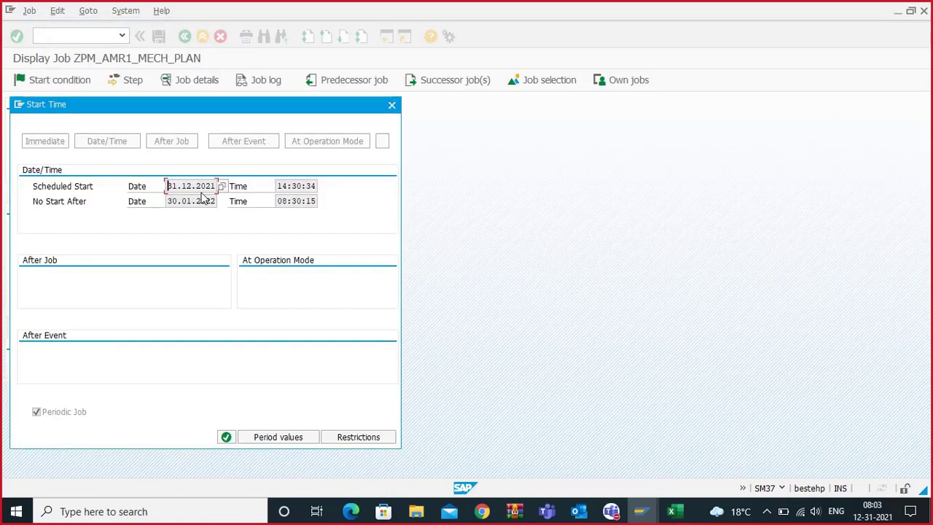
{"action": "left_click", "coordinate": [206, 187]}
{"action": "left_click", "coordinate": [315, 186]}
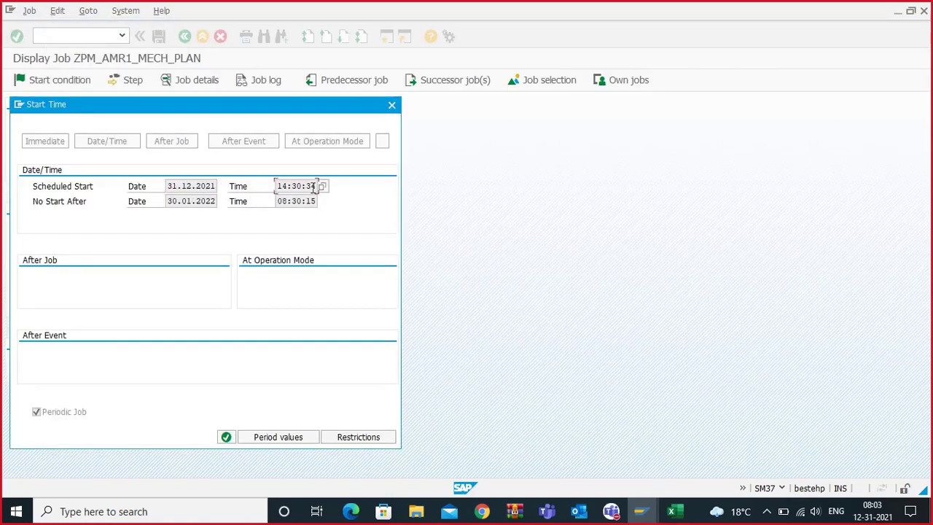
{"action": "left_click", "coordinate": [277, 437]}
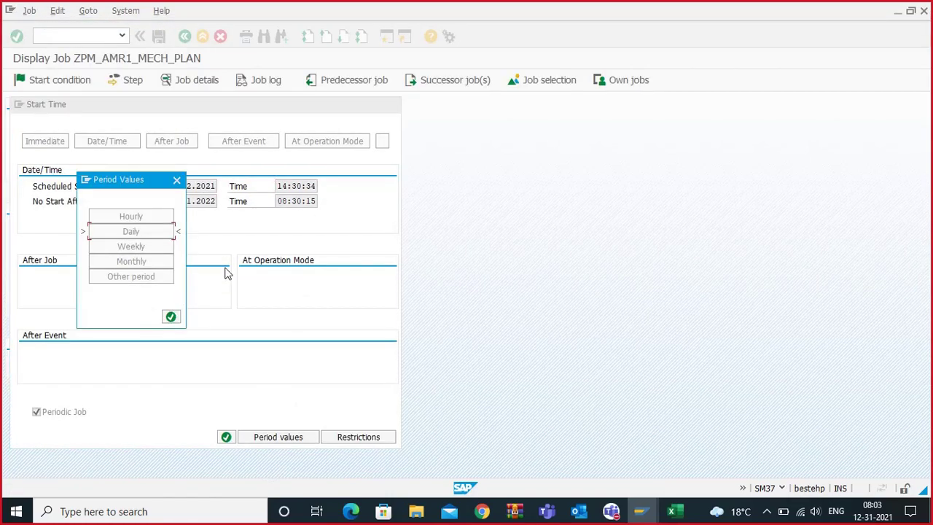
{"action": "left_click", "coordinate": [177, 179]}
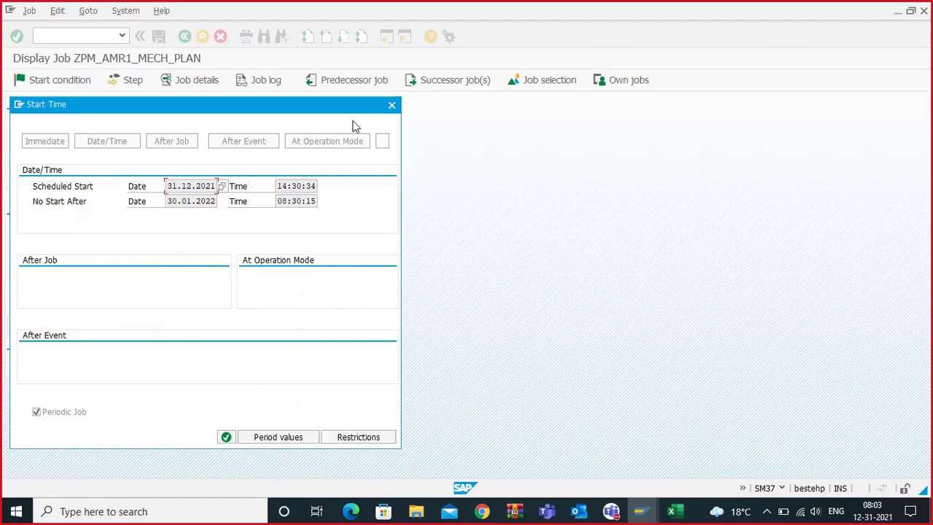
{"action": "left_click", "coordinate": [395, 101]}
{"action": "left_click", "coordinate": [203, 36]}
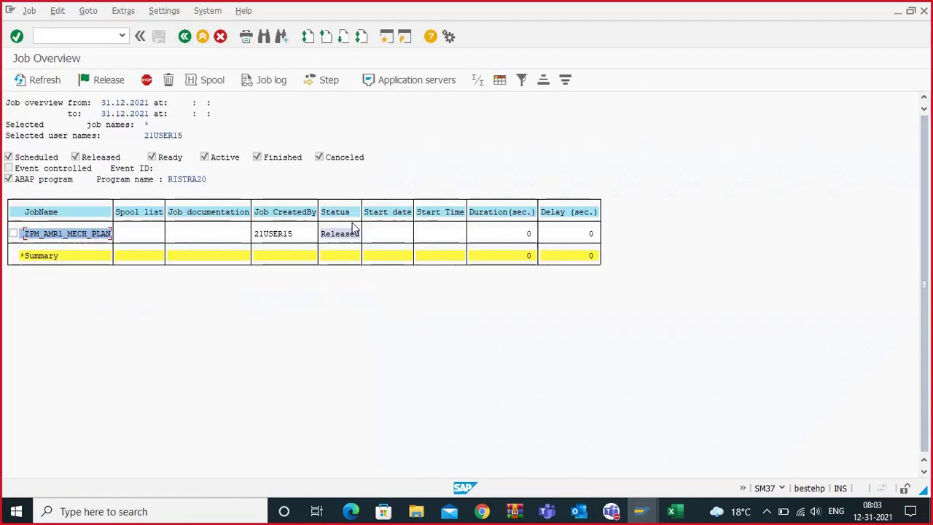
Check the current system time in the system status details opened from the job overview and close them.
{"action": "left_click", "coordinate": [176, 12]}
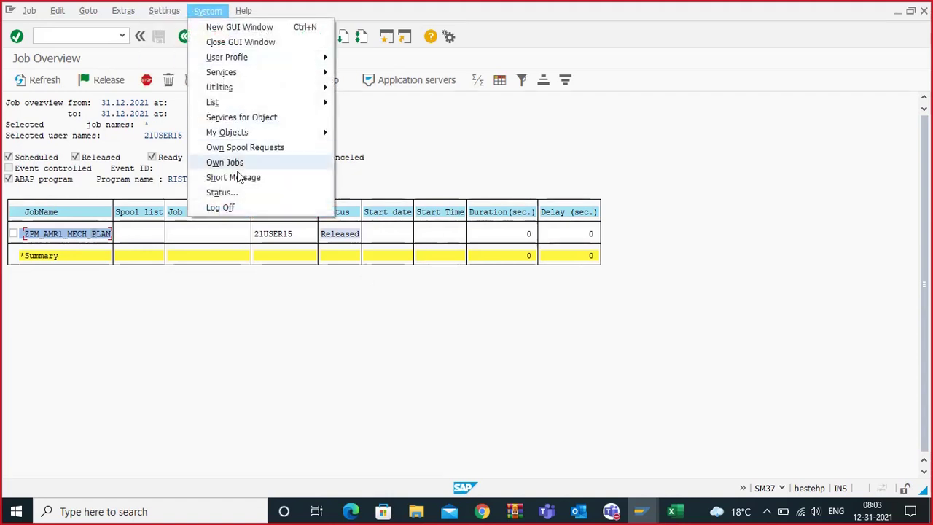
{"action": "left_click", "coordinate": [258, 192]}
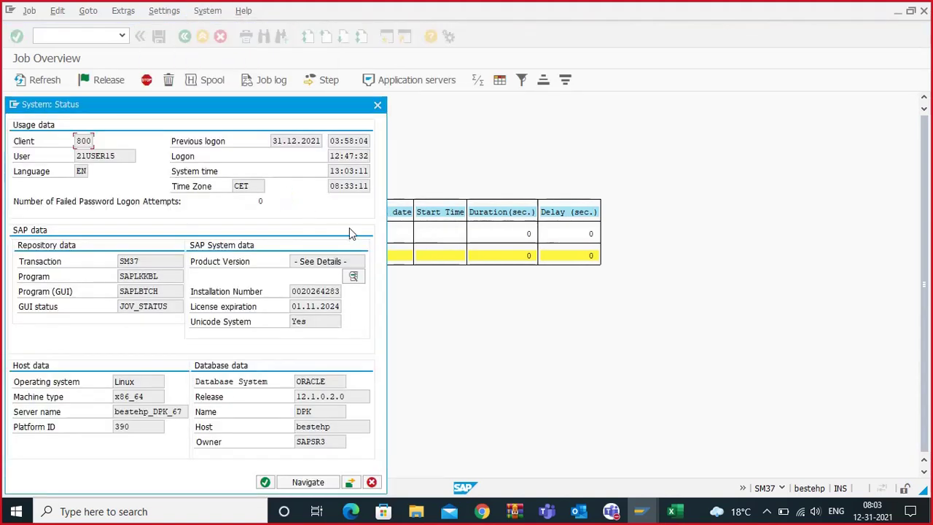
{"action": "left_click_drag", "start_coordinate": [333, 170], "coordinate": [345, 171]}
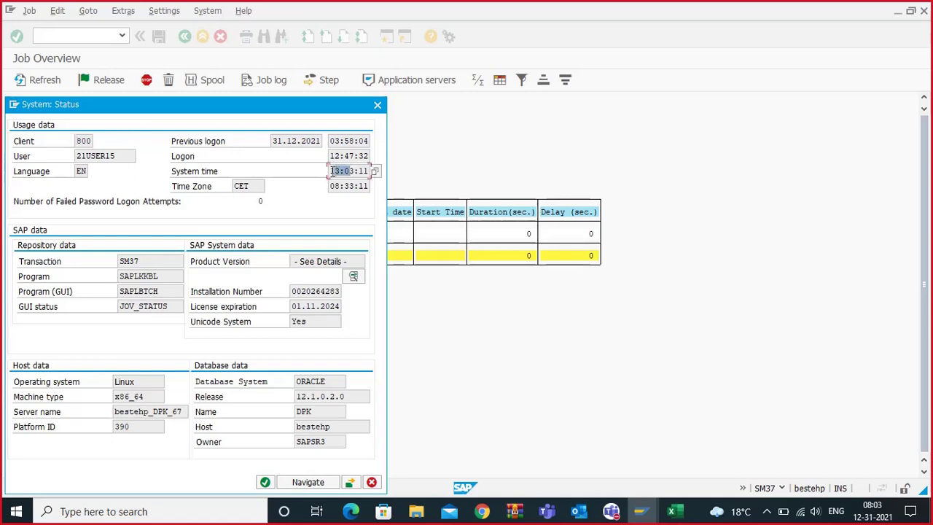
{"action": "left_click_drag", "start_coordinate": [336, 170], "coordinate": [356, 171]}
{"action": "left_click", "coordinate": [377, 106]}
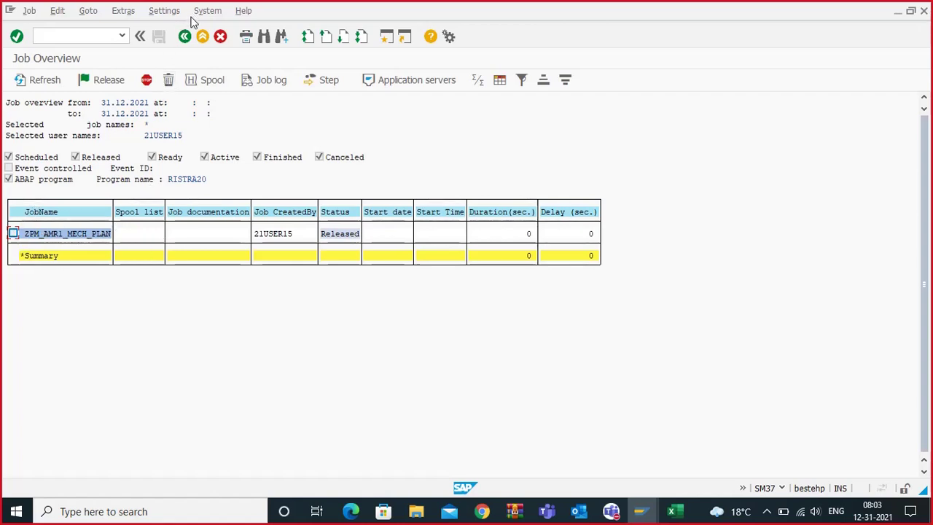
Execute the job selection again and view the details of job ZPM_AMR1_MECH_PLAN before returning to the overview.
{"action": "left_click", "coordinate": [185, 36]}
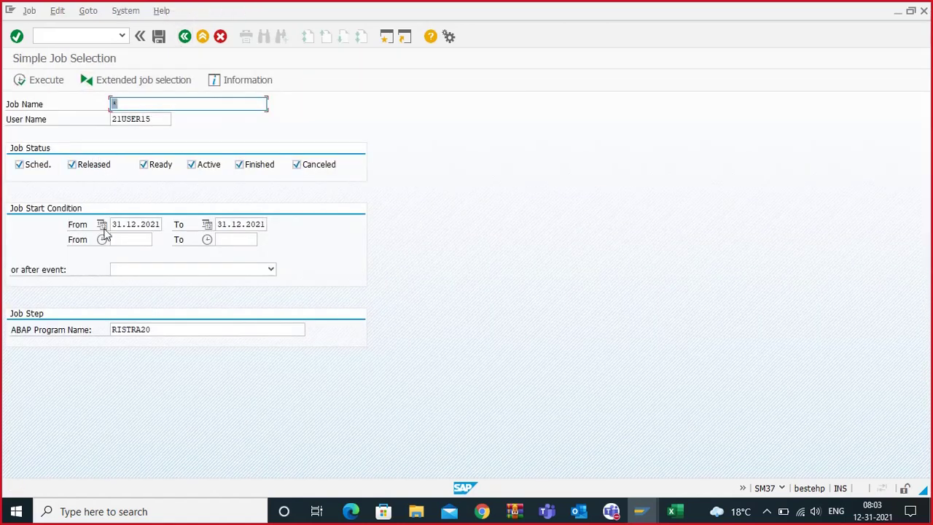
{"action": "left_click", "coordinate": [22, 78]}
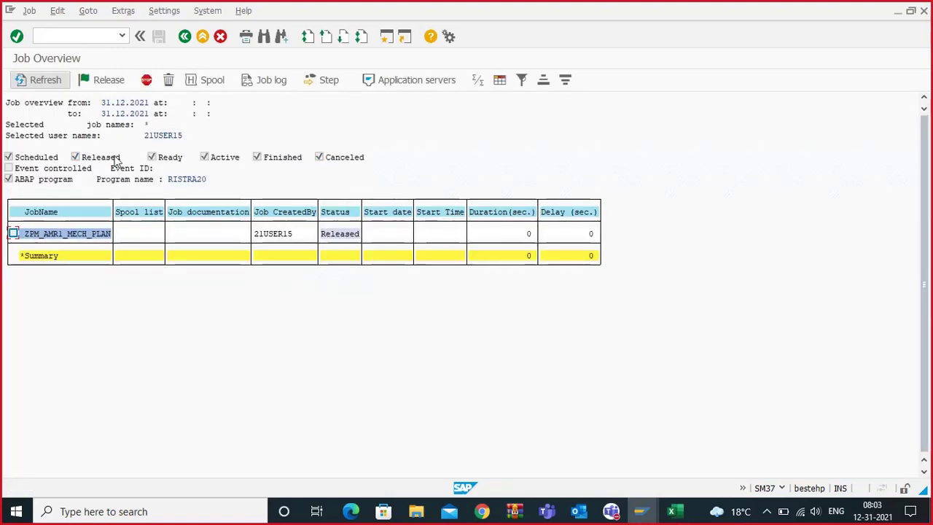
{"action": "double_click", "coordinate": [78, 240]}
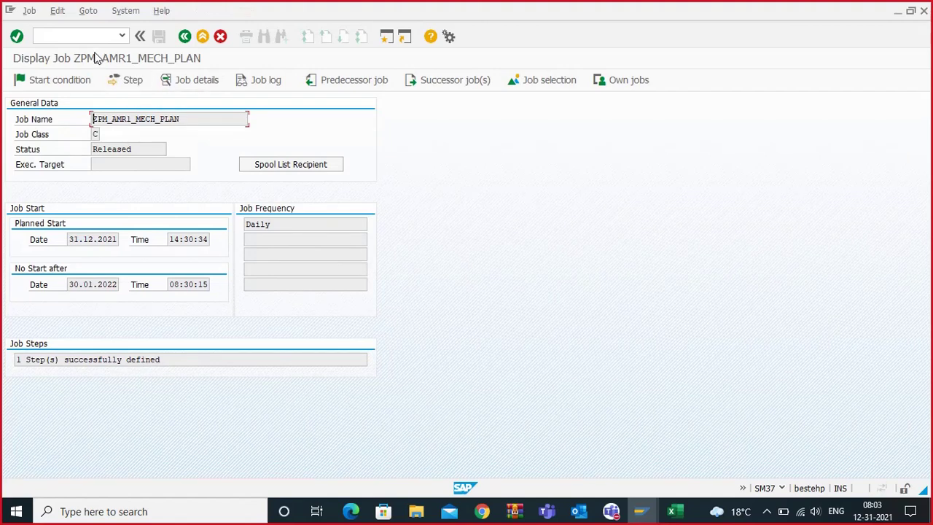
{"action": "left_click", "coordinate": [185, 36]}
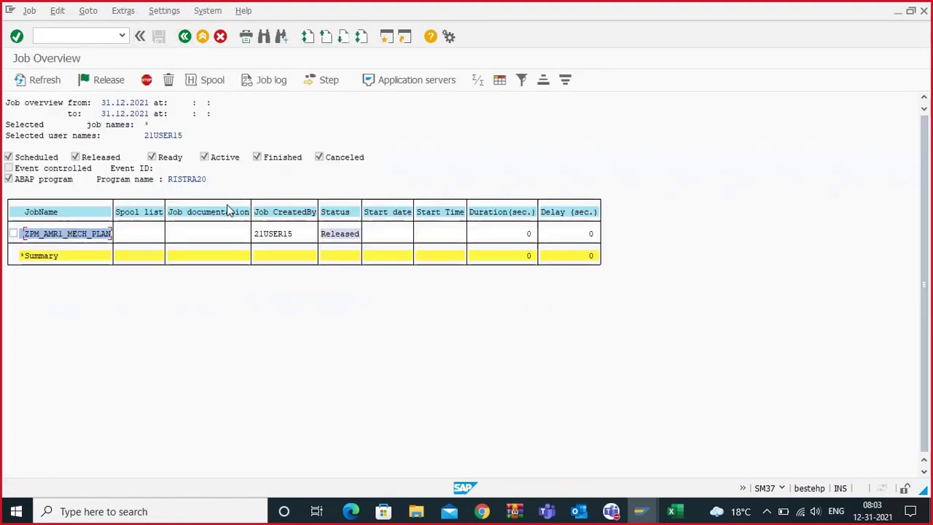
Open the job's step list and display the selection values of variant ZPM_JOB for program RISTRA20.
{"action": "double_click", "coordinate": [88, 238]}
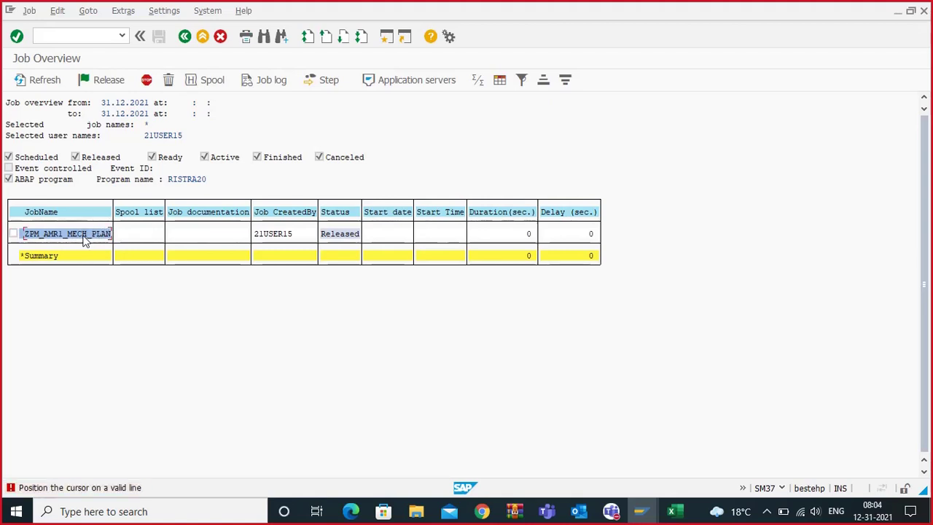
{"action": "left_click", "coordinate": [315, 80]}
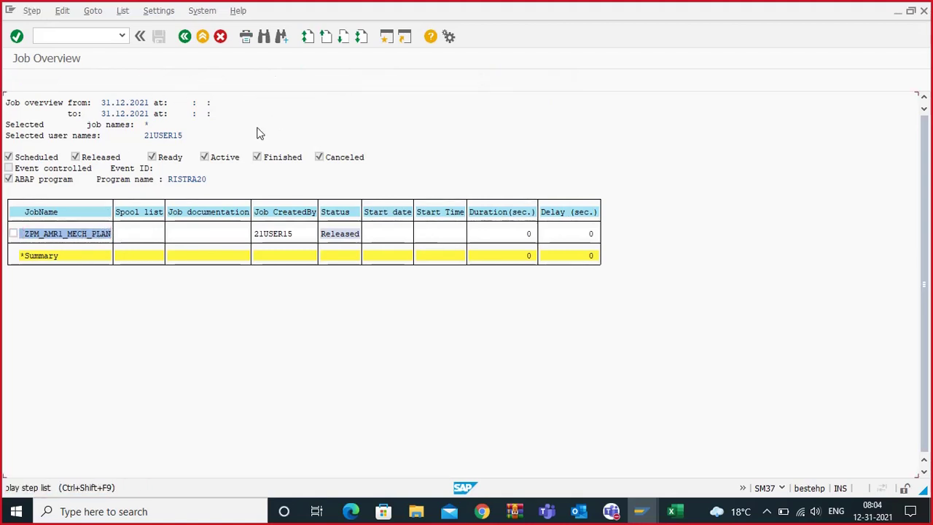
{"action": "left_click", "coordinate": [248, 139]}
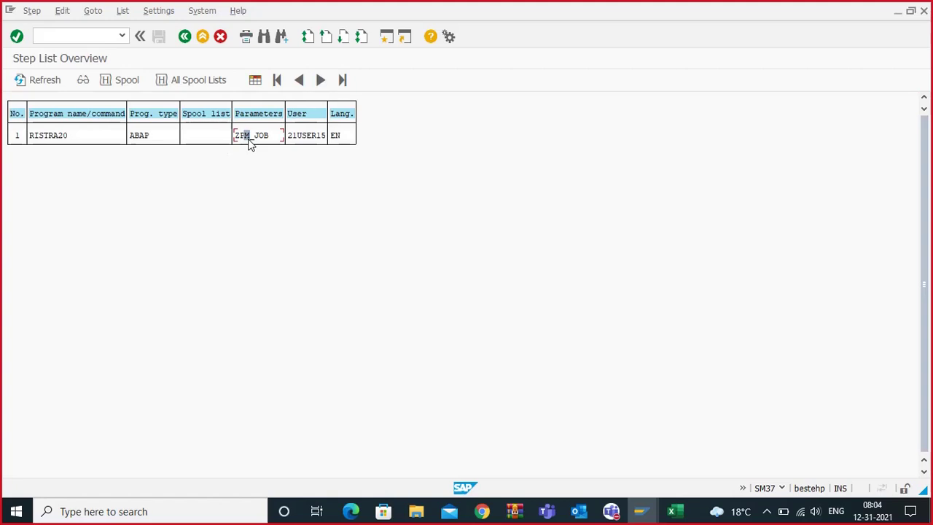
{"action": "left_click", "coordinate": [92, 11]}
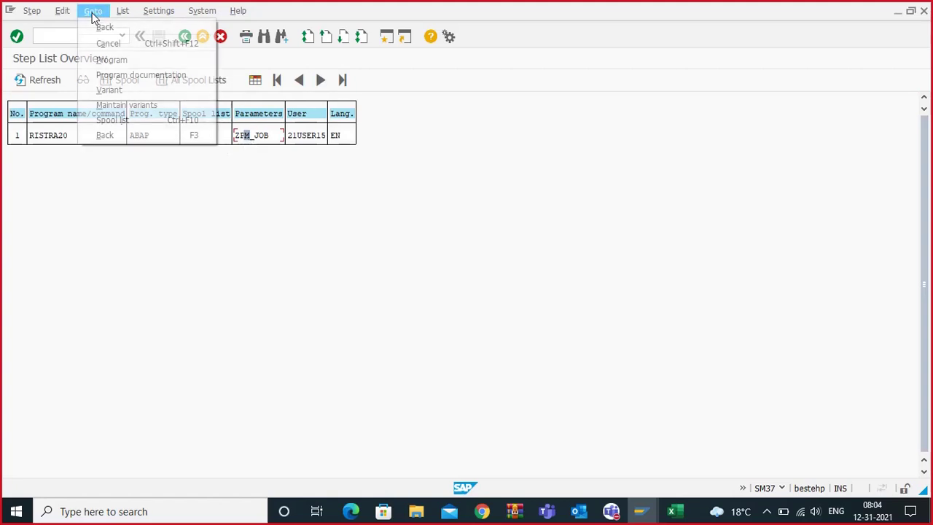
{"action": "left_click", "coordinate": [120, 89]}
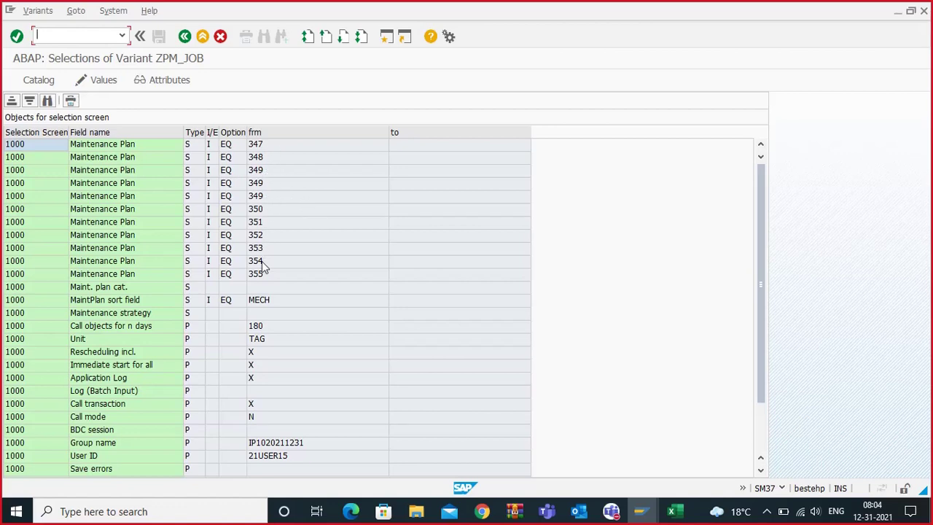
{"action": "scroll", "coordinate": [264, 275], "scroll_direction": "down", "scroll_amount": 2}
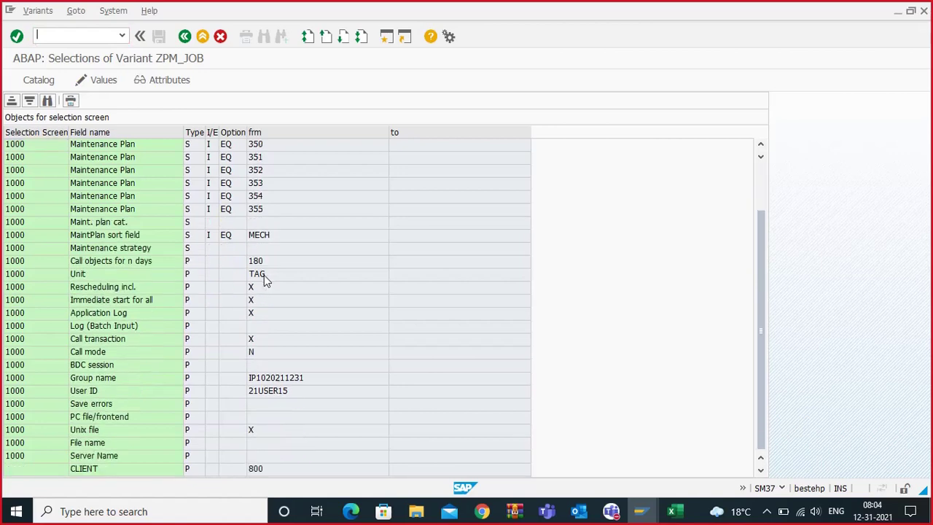
Open the values of variant ZPM_JOB for editing, examine the single values selected for Maintenance Plan, and close the multiple selection.
{"action": "scroll", "coordinate": [266, 280], "scroll_direction": "up", "scroll_amount": 2}
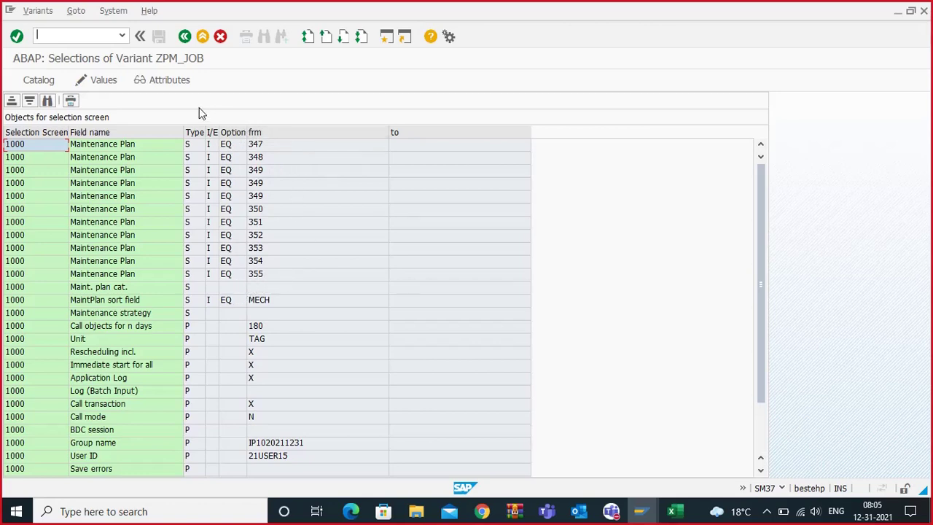
{"action": "left_click", "coordinate": [102, 80]}
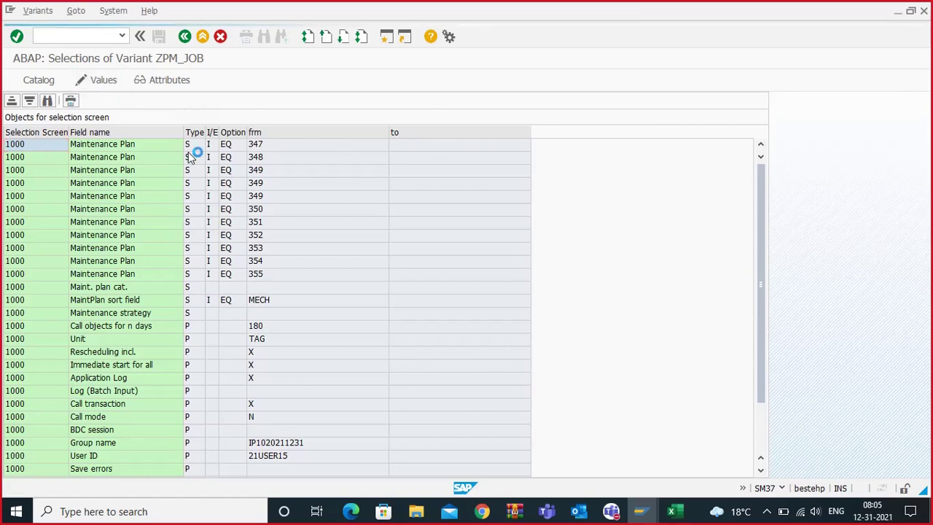
{"action": "left_click", "coordinate": [385, 120]}
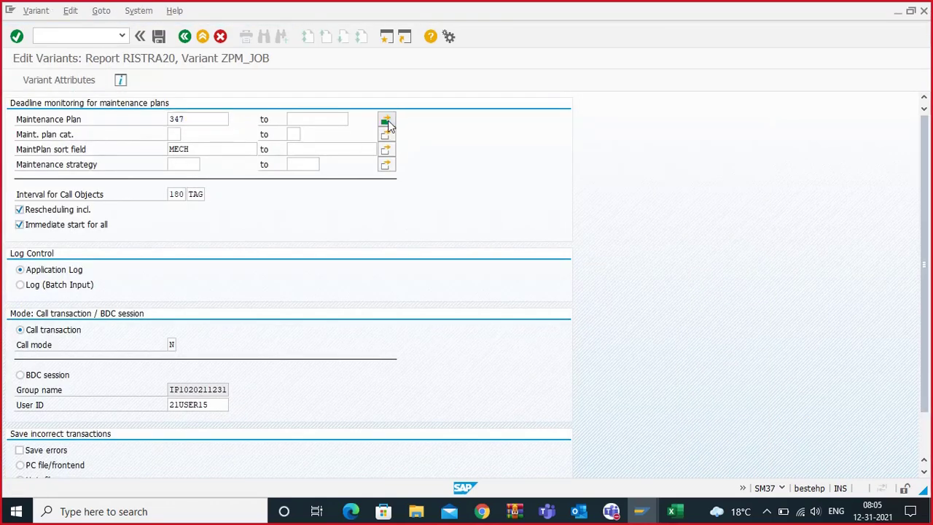
{"action": "scroll", "coordinate": [67, 255], "scroll_direction": "down", "scroll_amount": 3}
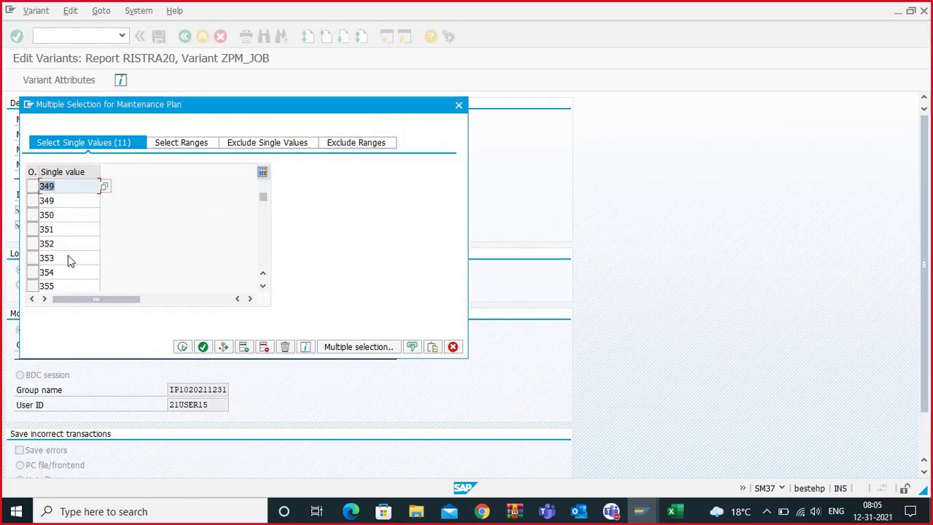
{"action": "left_click", "coordinate": [66, 257]}
{"action": "left_click", "coordinate": [65, 273]}
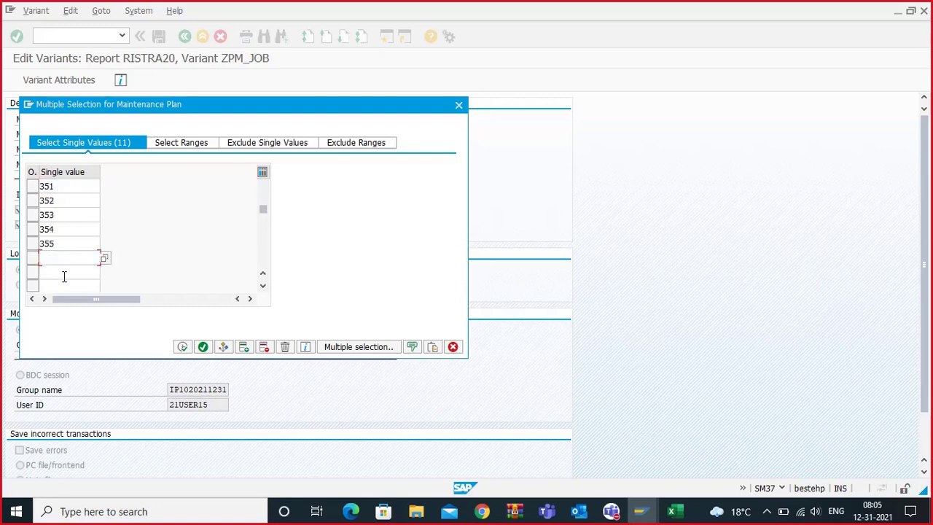
{"action": "scroll", "coordinate": [66, 275], "scroll_direction": "down", "scroll_amount": 3}
{"action": "scroll", "coordinate": [65, 274], "scroll_direction": "down", "scroll_amount": 1}
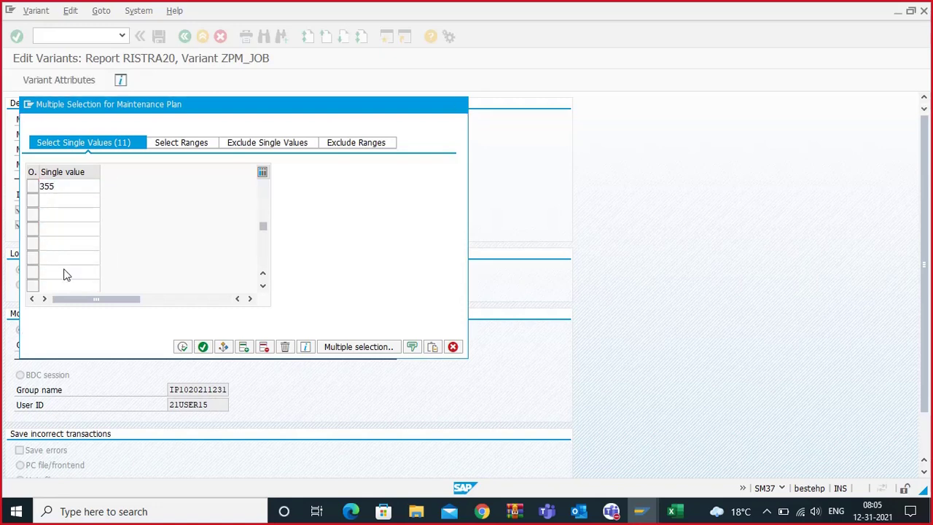
{"action": "left_click", "coordinate": [55, 200]}
{"action": "left_click", "coordinate": [459, 105]}
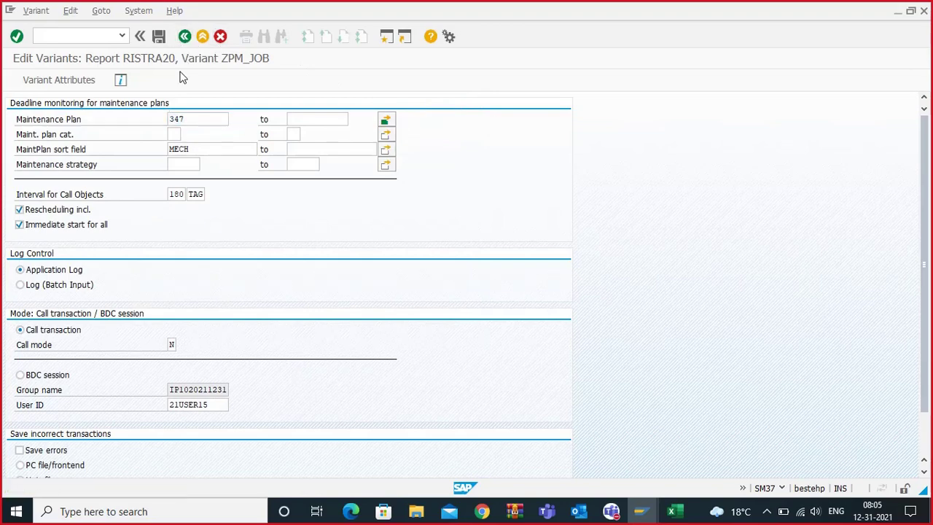
Leave the variant's values and selections and go back through the step list to the job overview.
{"action": "key", "text": "ctrl+s"}
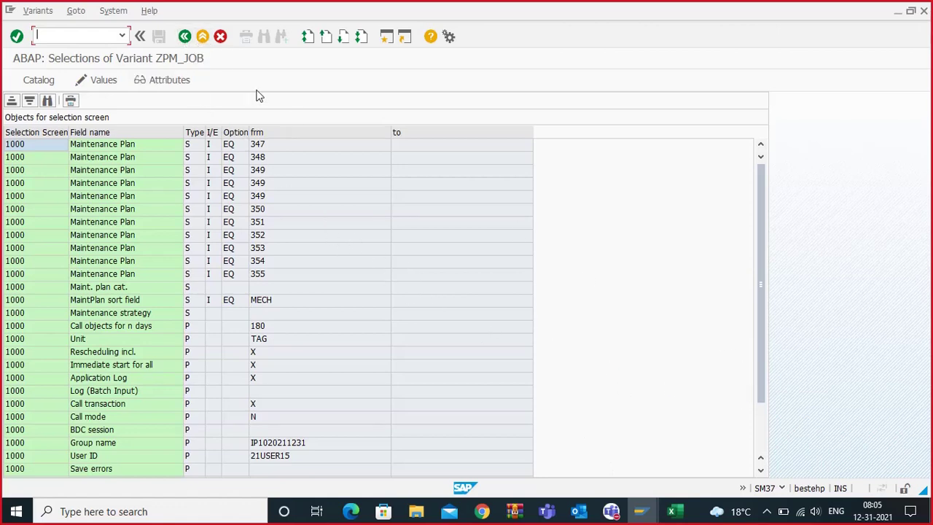
{"action": "left_click", "coordinate": [184, 35]}
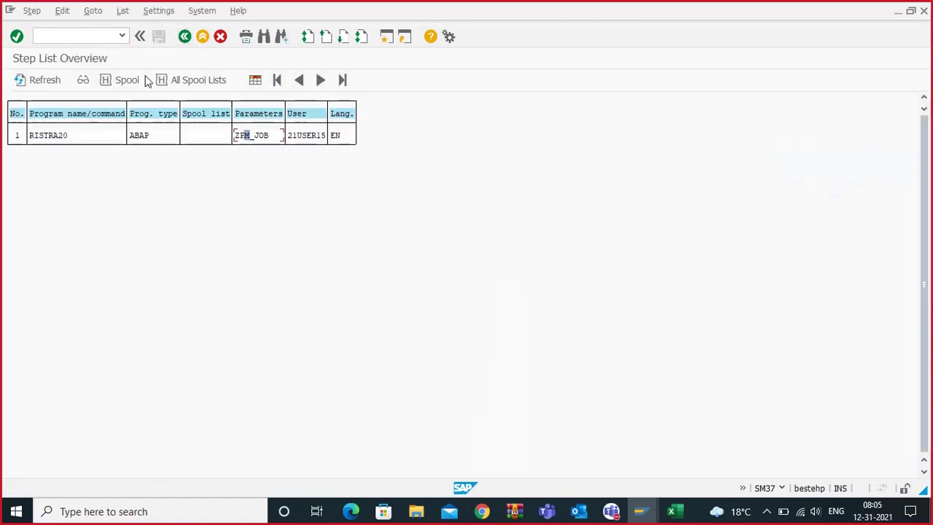
{"action": "left_click", "coordinate": [184, 38]}
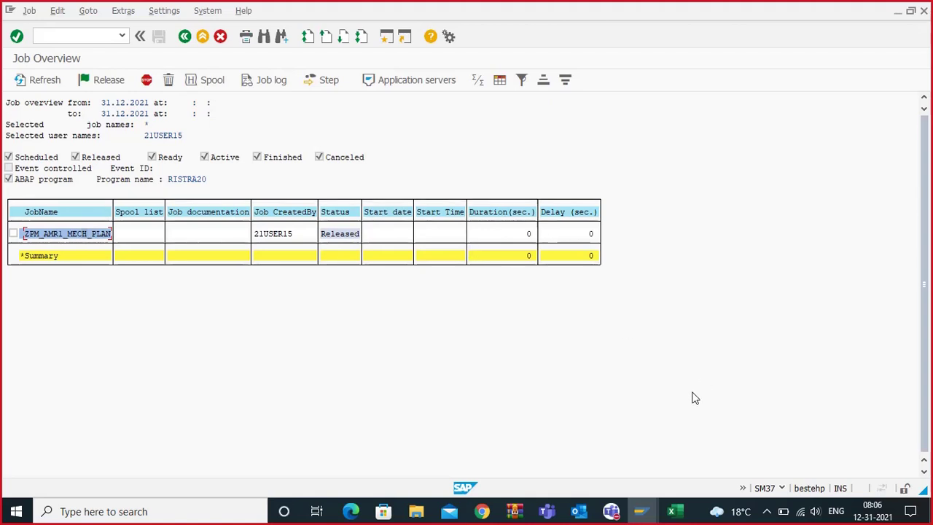
{"action": "mouse_move", "coordinate": [644, 509]}
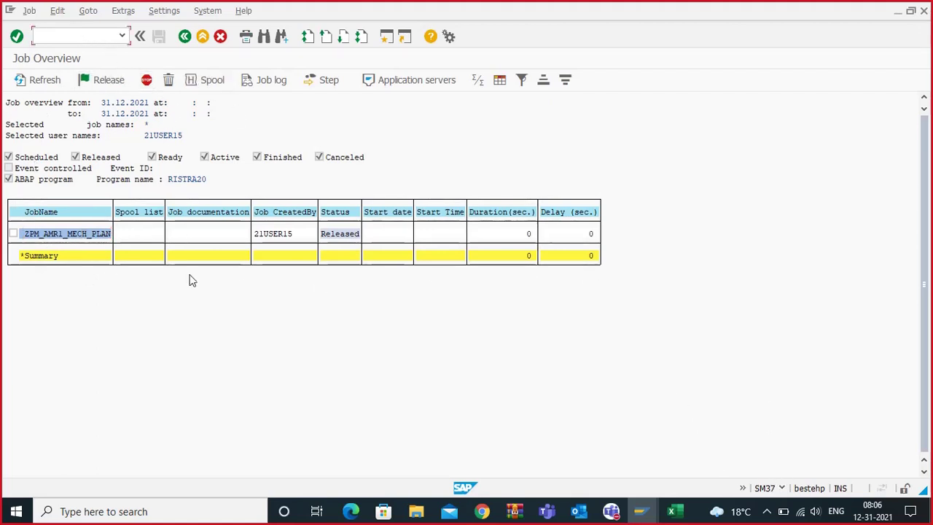
{"action": "left_click", "coordinate": [766, 511]}
{"action": "left_click", "coordinate": [768, 455]}
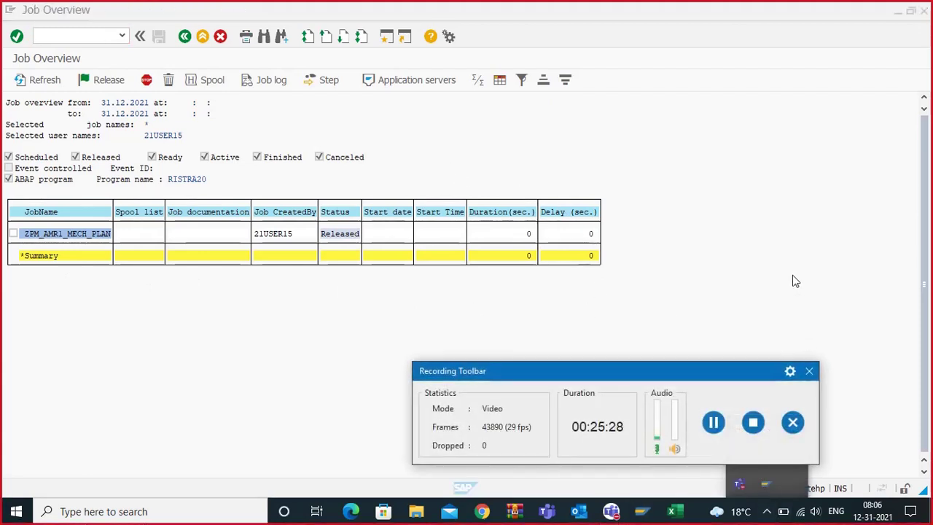